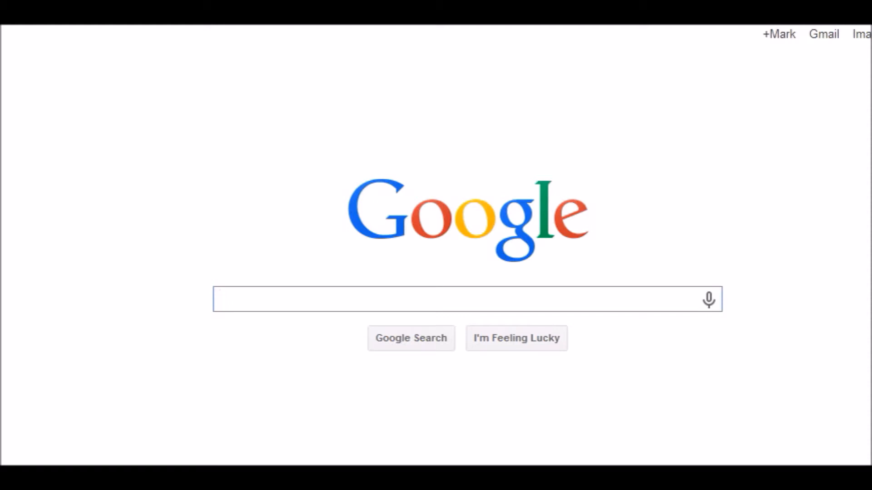
Step: Search Google for "windows movie maker" and open Microsoft's Movie Maker page from the results
{"action": "right_click", "coordinate": [284, 304]}
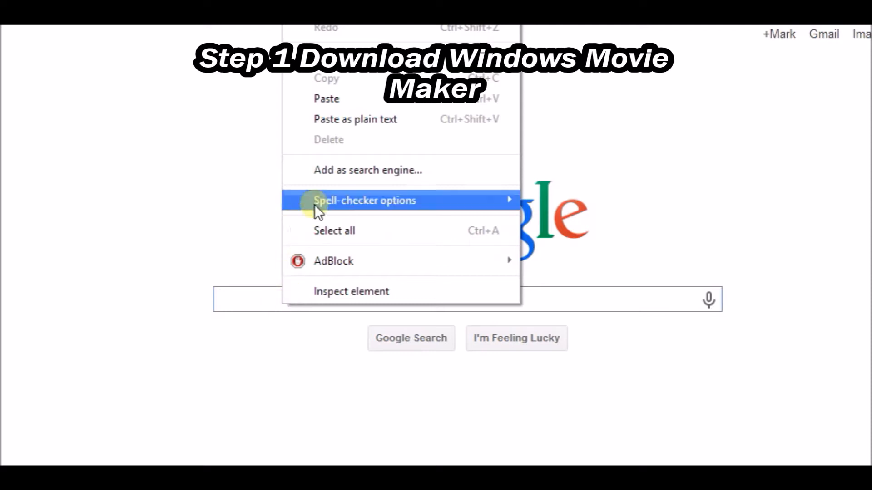
{"action": "left_click", "coordinate": [336, 99]}
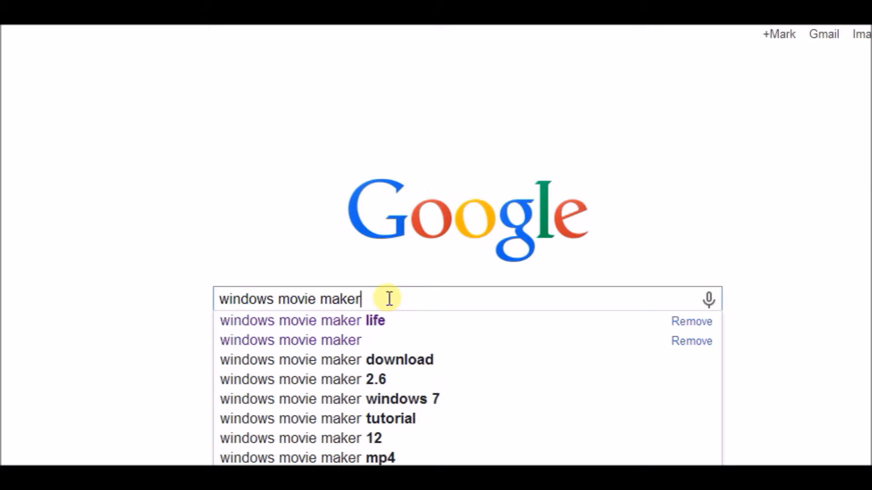
{"action": "key", "text": "Escape"}
{"action": "key", "text": "Return"}
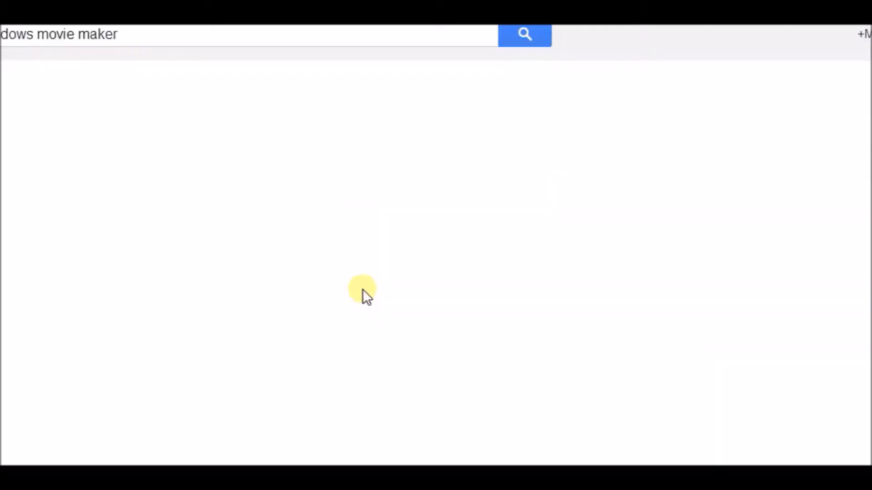
{"action": "left_click", "coordinate": [129, 171]}
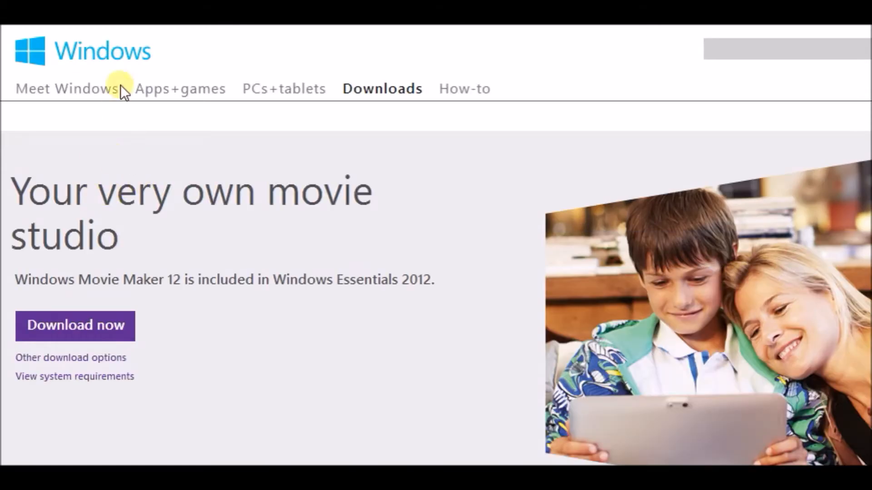
Step: Open the Movie Maker application and maximize its window
{"action": "double_click", "coordinate": [174, 279]}
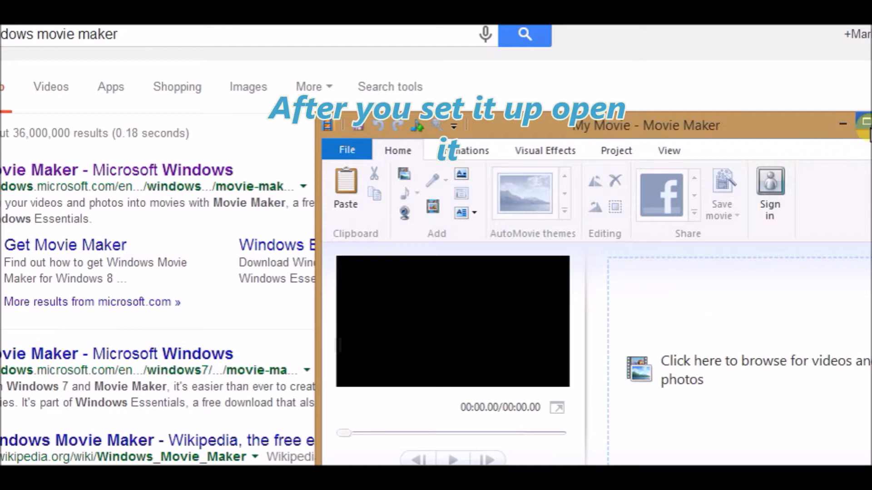
{"action": "left_click", "coordinate": [865, 121]}
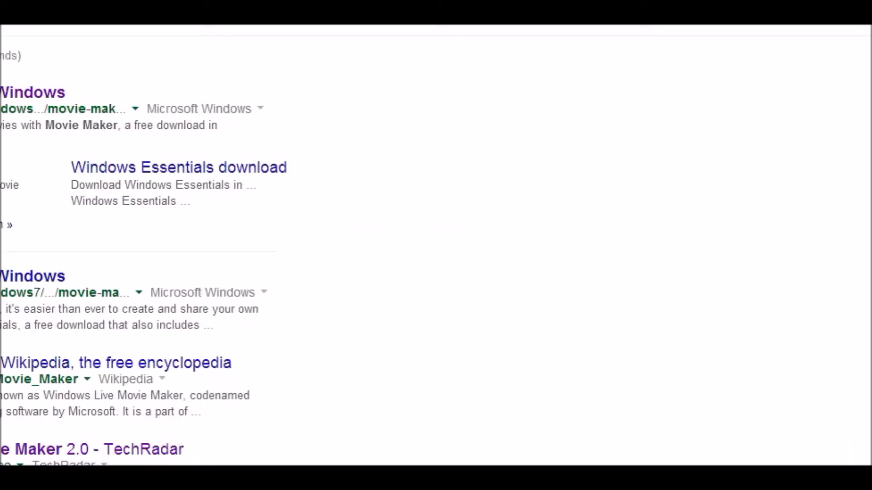
Step: Search Google for "bit torrent" and open the BitTorrent website at its Windows client download
{"action": "left_click", "coordinate": [134, 19]}
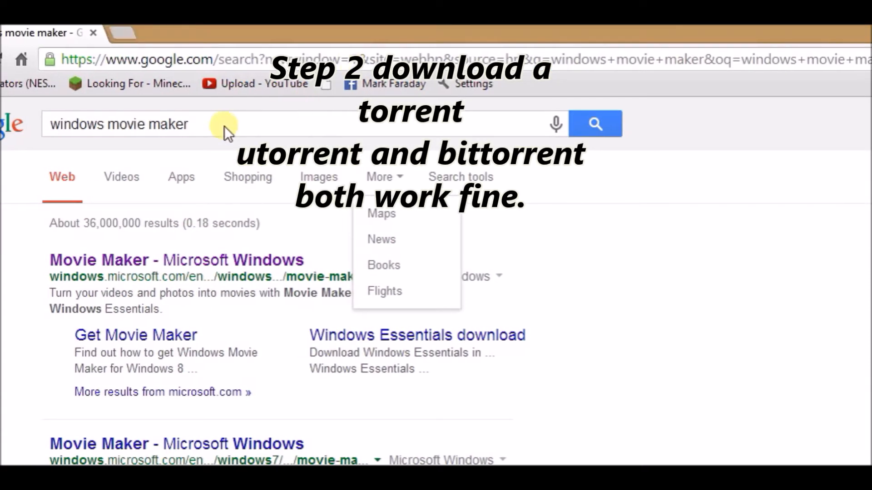
{"action": "triple_click", "coordinate": [221, 127]}
{"action": "type", "text": "bit"}
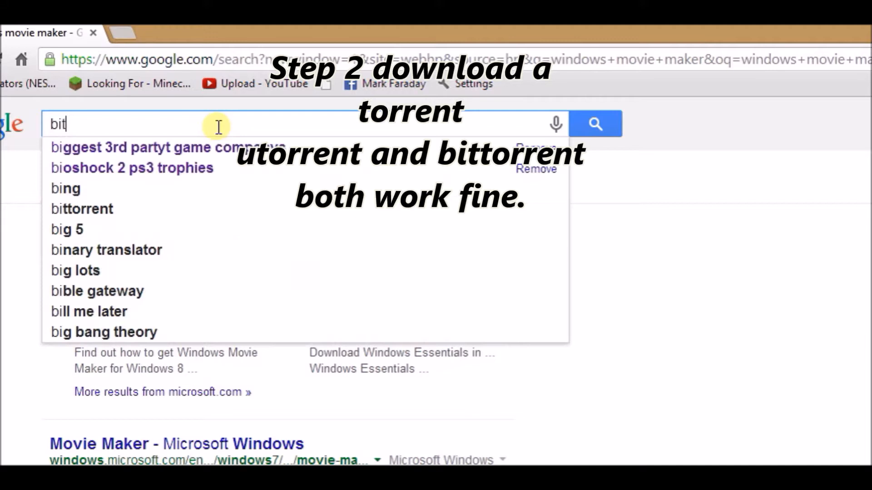
{"action": "type", "text": " t"}
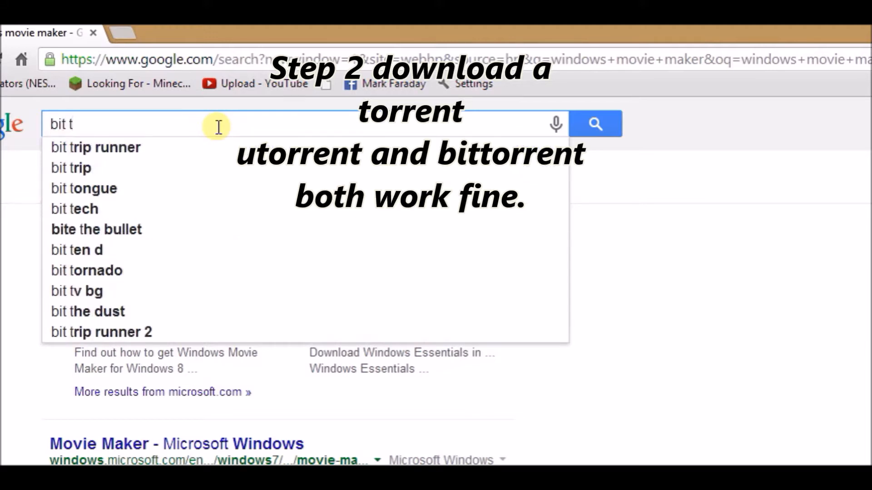
{"action": "type", "text": "r"}
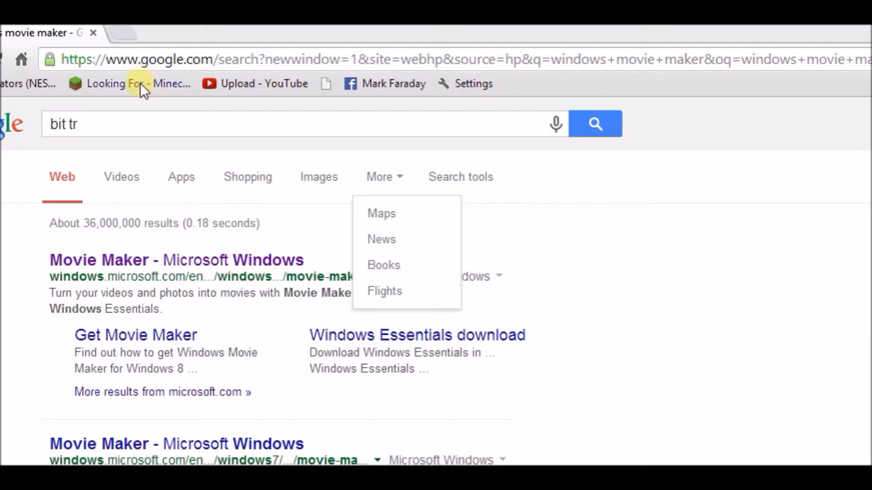
{"action": "left_click", "coordinate": [137, 127]}
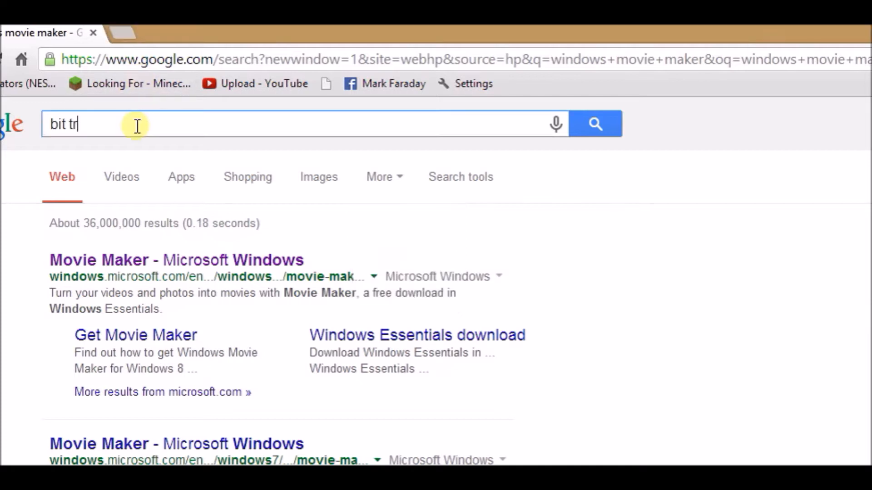
{"action": "key", "text": "BackSpace"}
{"action": "type", "text": "orrent"}
{"action": "key", "text": "Return"}
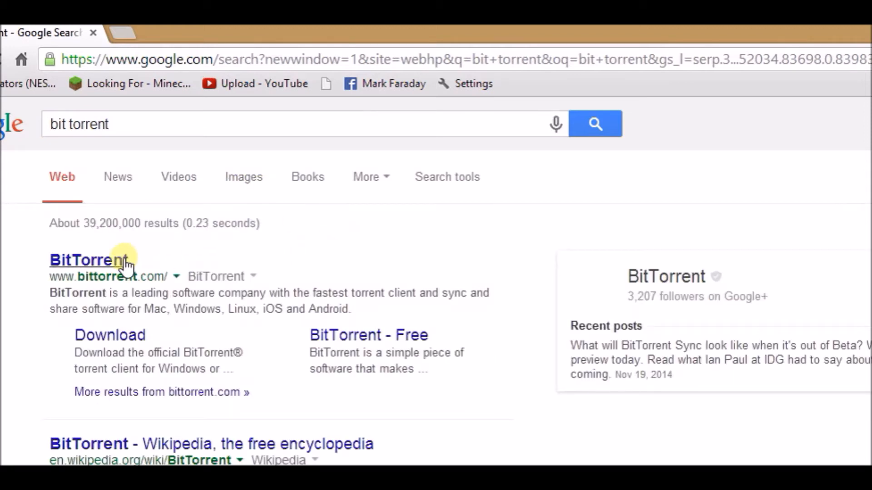
{"action": "left_click", "coordinate": [126, 266]}
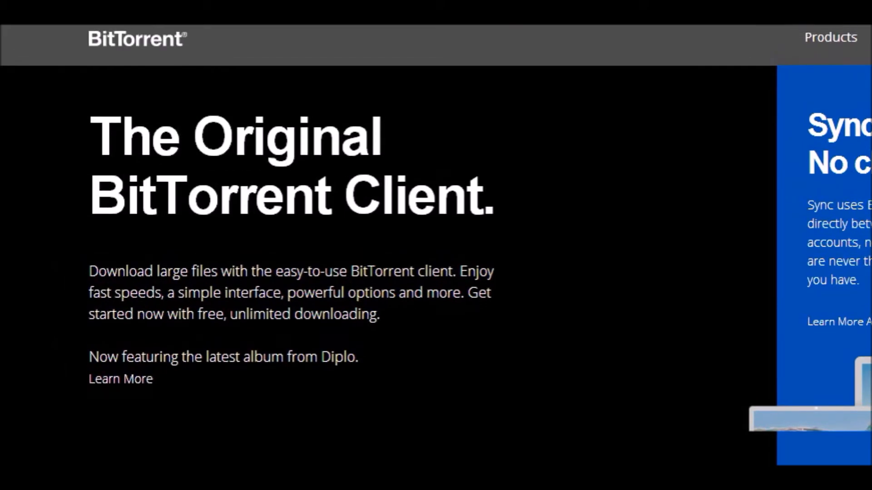
{"action": "scroll", "coordinate": [436, 272], "scroll_direction": "down", "scroll_amount": 3}
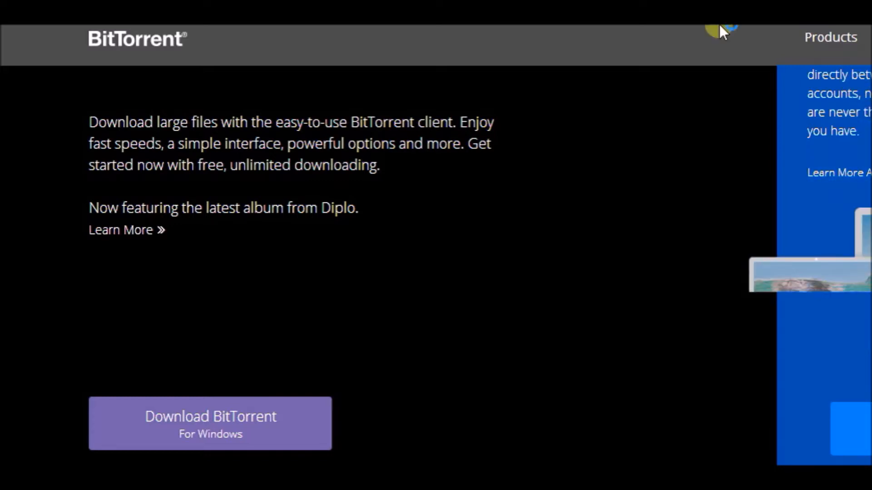
{"action": "scroll", "coordinate": [436, 246], "scroll_direction": "down", "scroll_amount": 1}
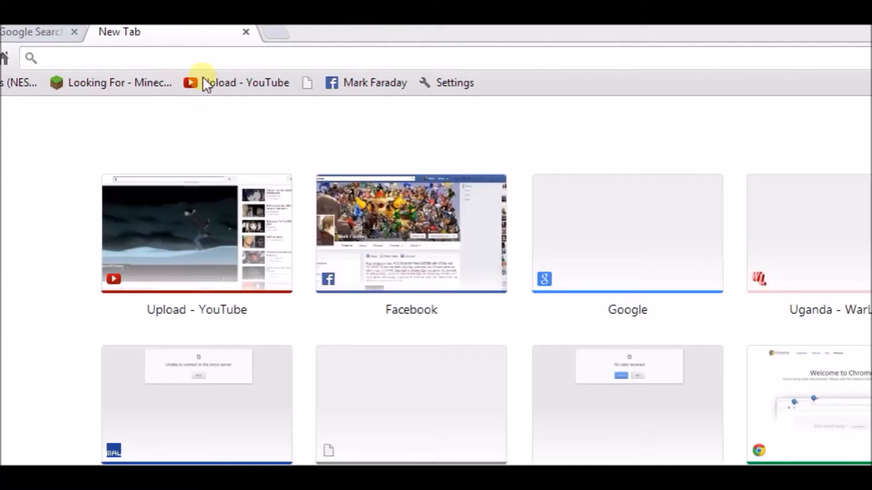
Step: Search for "Nyaa" in the new tab, open the nyaa.se site, and close the search results tab
{"action": "left_click", "coordinate": [198, 59]}
{"action": "type", "text": "Nyaa"}
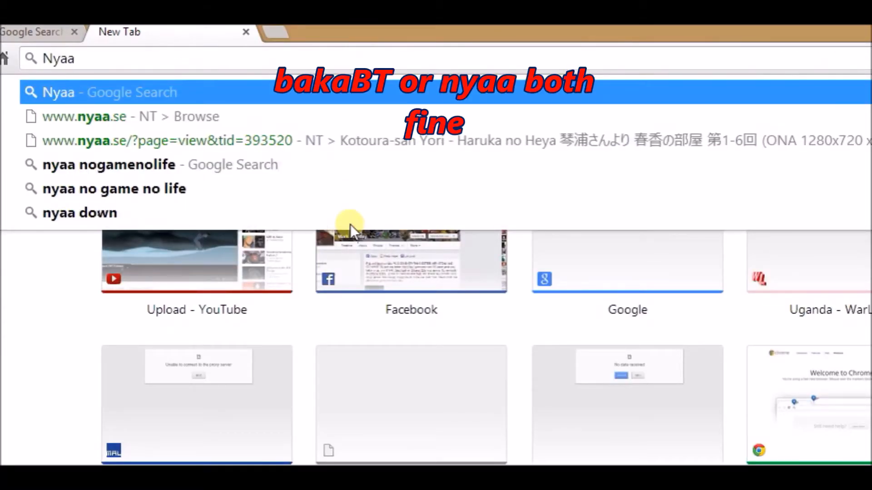
{"action": "key", "text": "Return"}
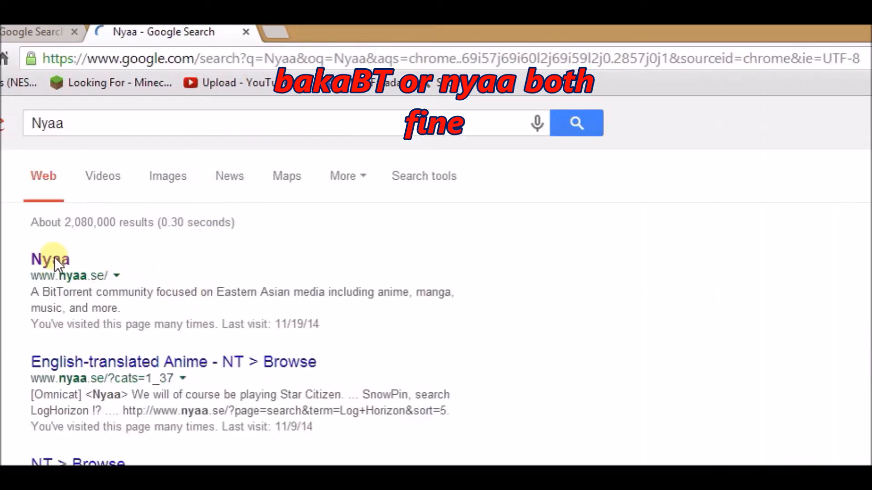
{"action": "left_click", "coordinate": [53, 256]}
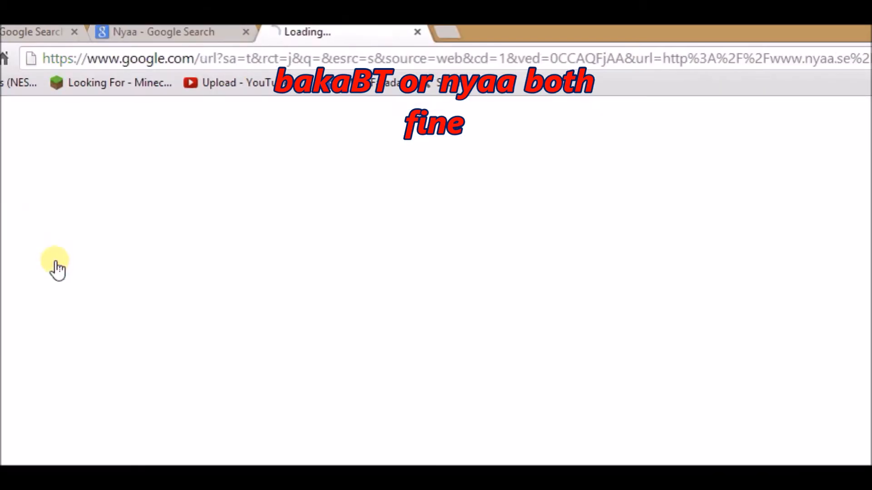
{"action": "left_click", "coordinate": [248, 36]}
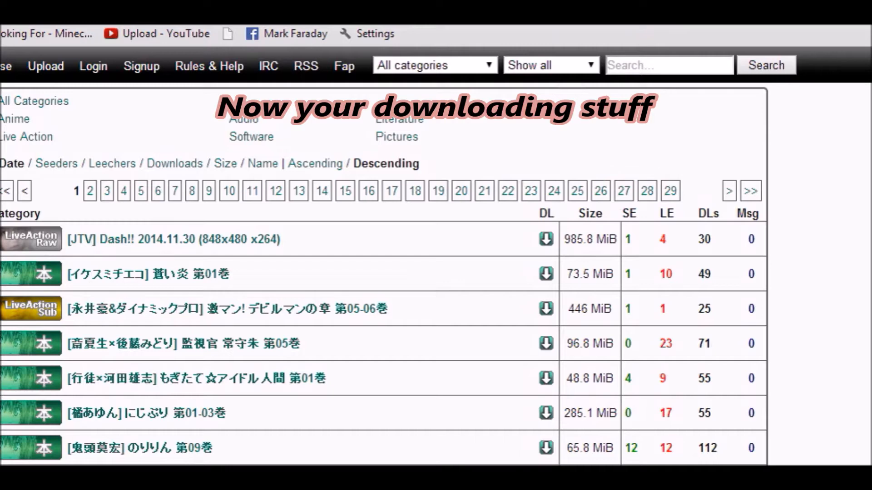
Step: Search the Nyaa torrent listings for "Log horizon 2", correcting the misspelled word with the spell-checker suggestion
{"action": "scroll", "coordinate": [384, 273], "scroll_direction": "down", "scroll_amount": 10}
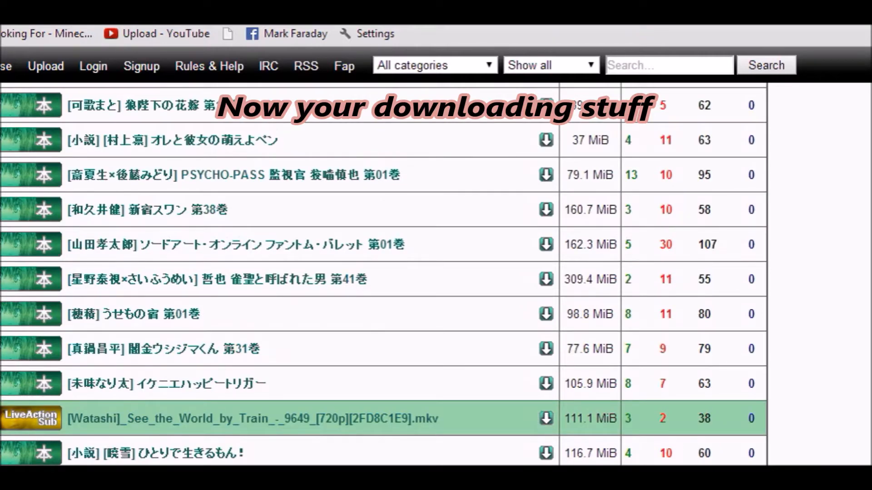
{"action": "scroll", "coordinate": [384, 272], "scroll_direction": "down", "scroll_amount": 12}
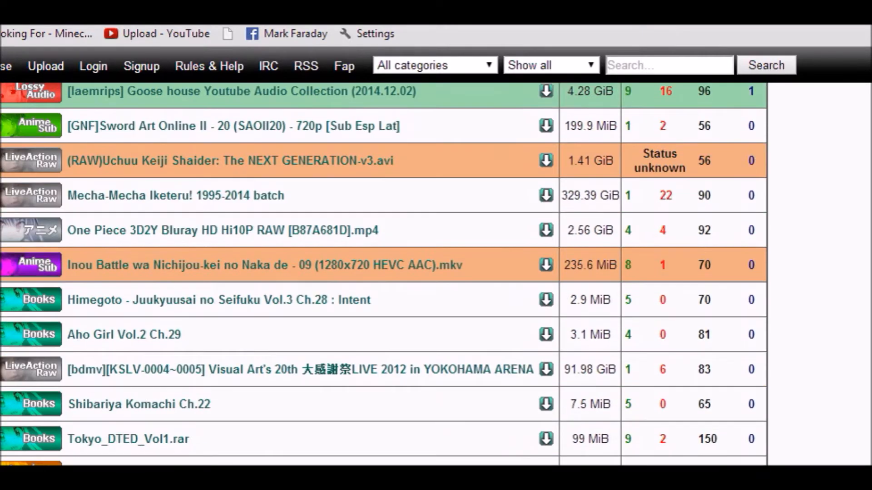
{"action": "scroll", "coordinate": [383, 272], "scroll_direction": "up", "scroll_amount": 2}
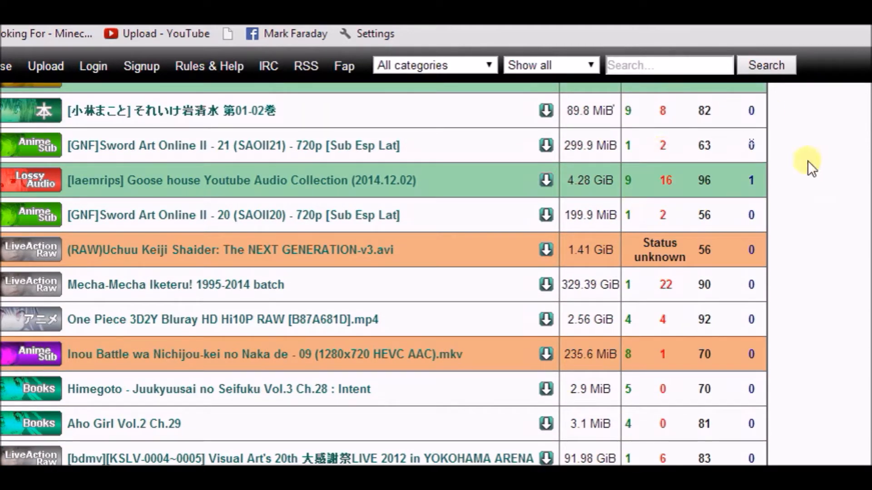
{"action": "scroll", "coordinate": [863, 177], "scroll_direction": "up", "scroll_amount": 15}
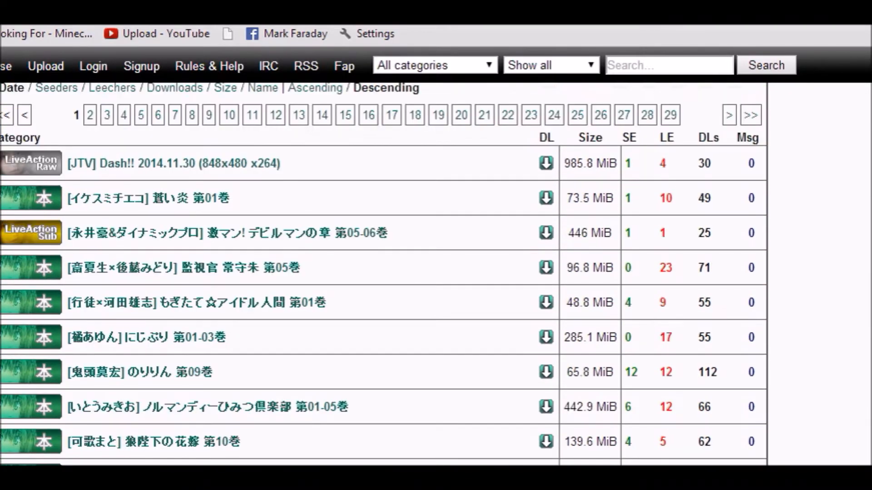
{"action": "left_click", "coordinate": [650, 64]}
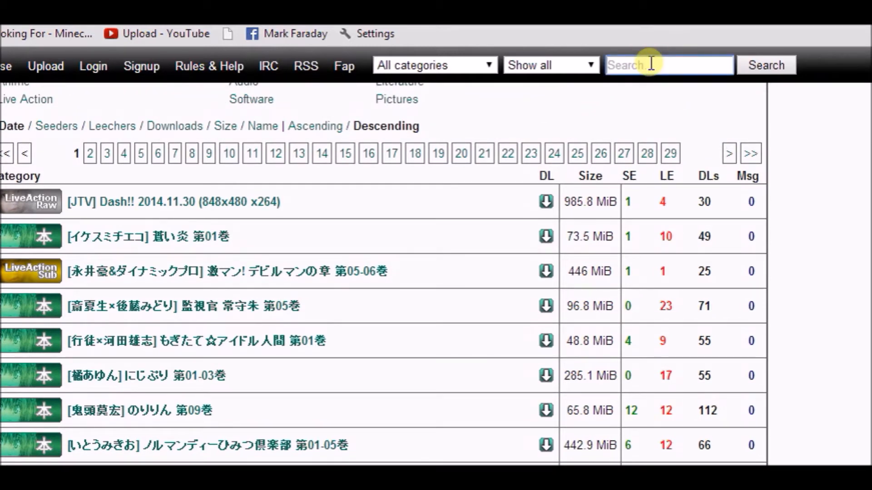
{"action": "type", "text": "Log horizion"}
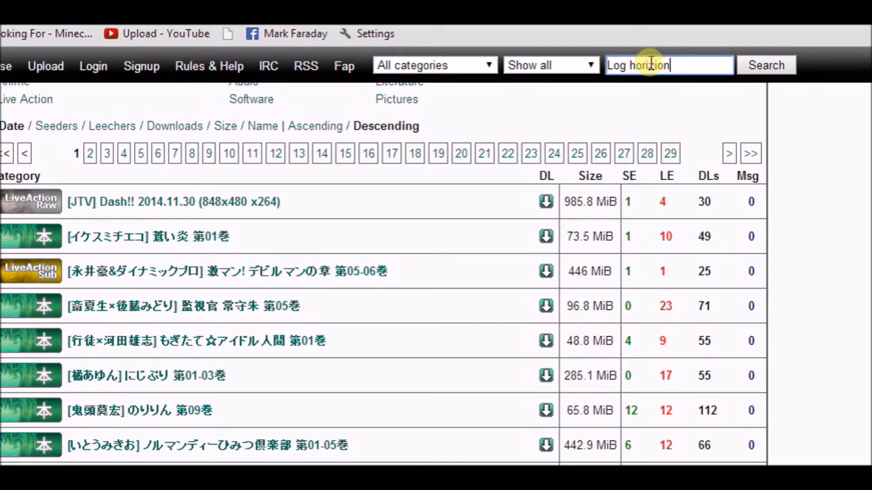
{"action": "right_click", "coordinate": [654, 64]}
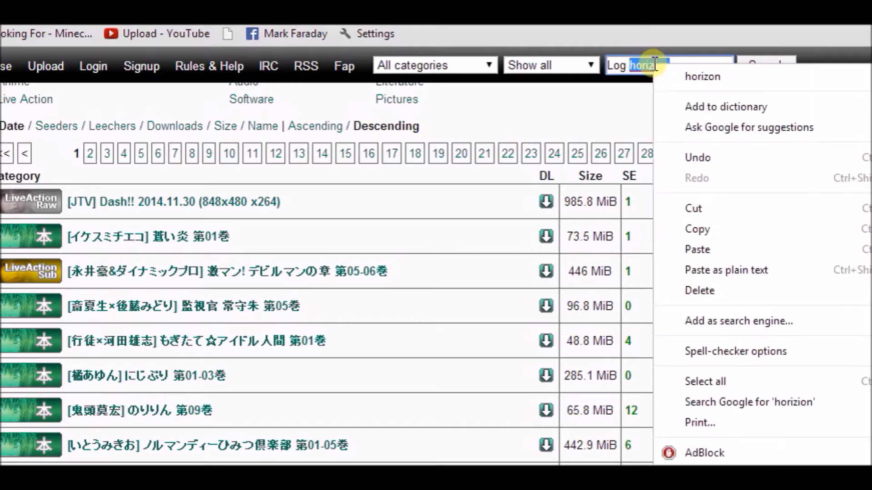
{"action": "left_click", "coordinate": [678, 75]}
{"action": "type", "text": "2"}
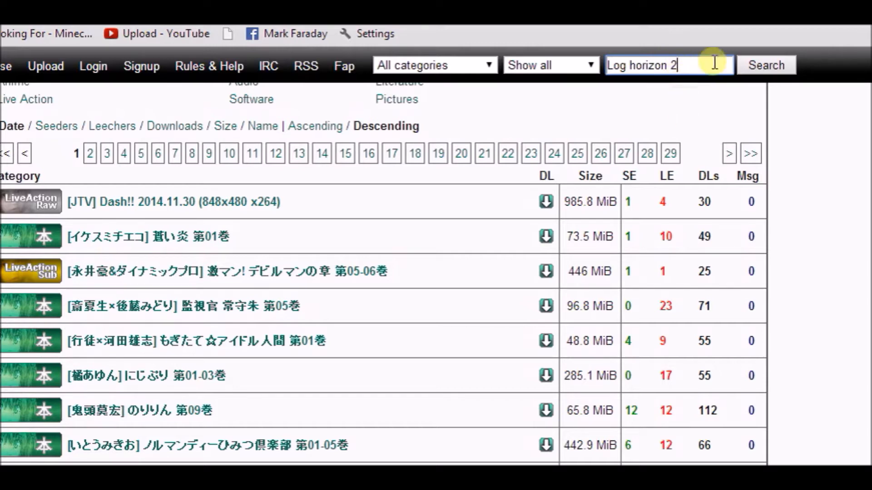
{"action": "key", "text": "Return"}
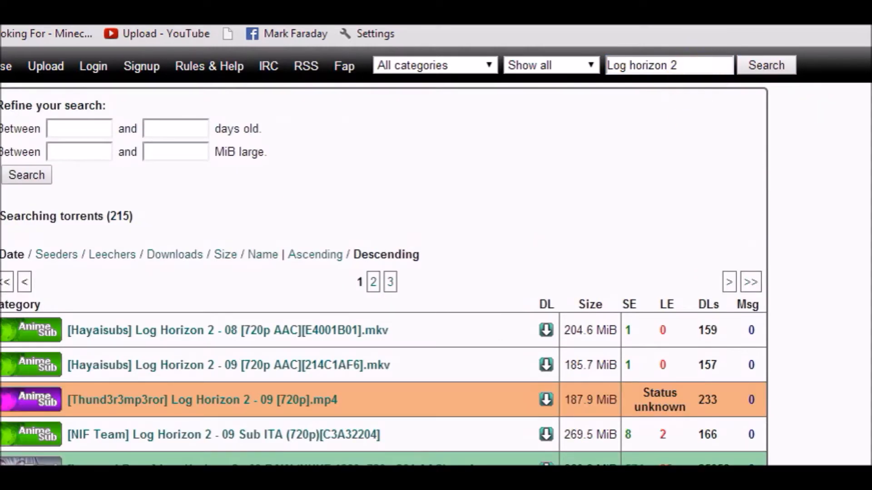
Step: Restrict the Log horizon 2 search to the category "Anime - English-translated Anime"
{"action": "scroll", "coordinate": [384, 272], "scroll_direction": "down", "scroll_amount": 1}
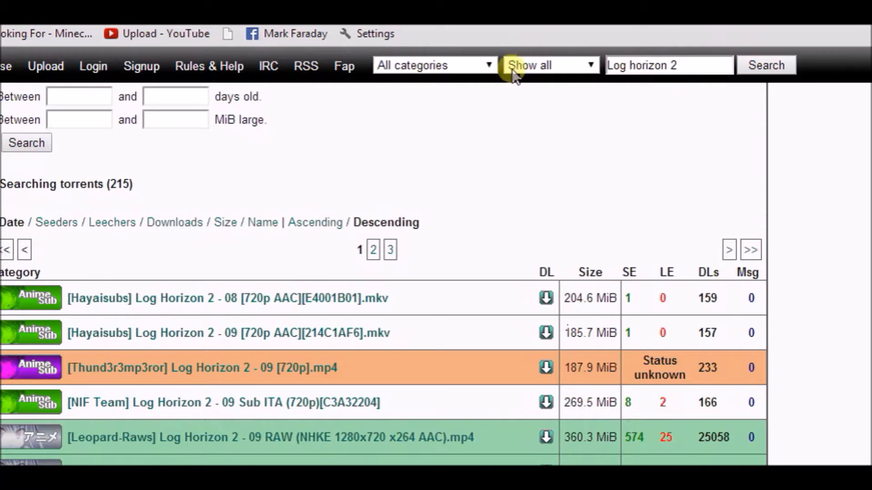
{"action": "scroll", "coordinate": [495, 68], "scroll_direction": "up", "scroll_amount": 1}
{"action": "left_click", "coordinate": [490, 66]}
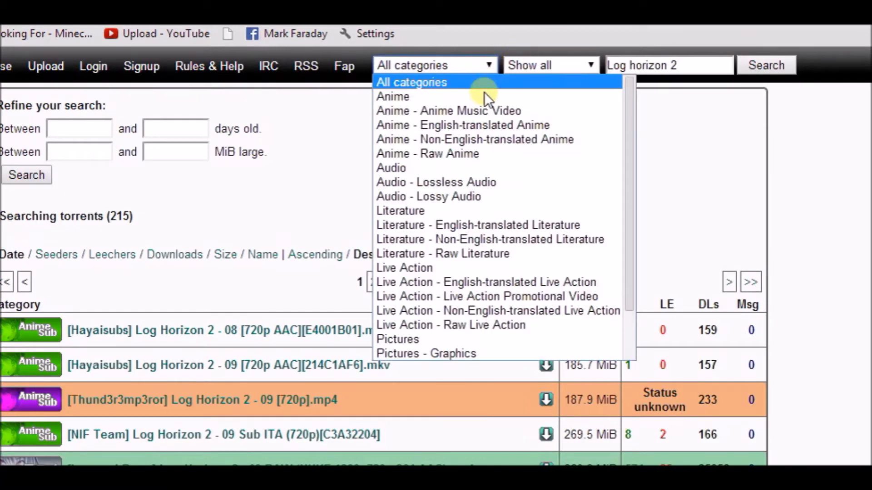
{"action": "left_click", "coordinate": [475, 125]}
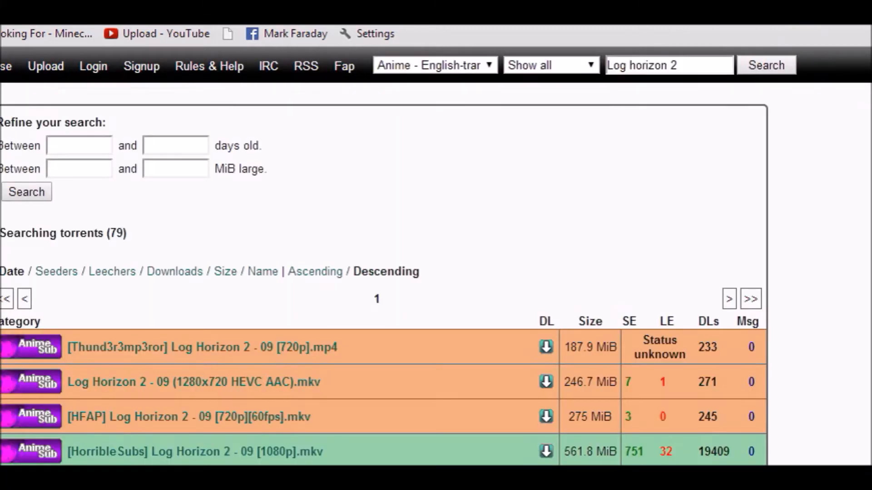
Step: Add the torrent "[HorribleSubs] Log Horizon 2 - 09 [720p].mkv" to µTorrent with the Downloads folder as save location
{"action": "scroll", "coordinate": [384, 274], "scroll_direction": "down", "scroll_amount": 3}
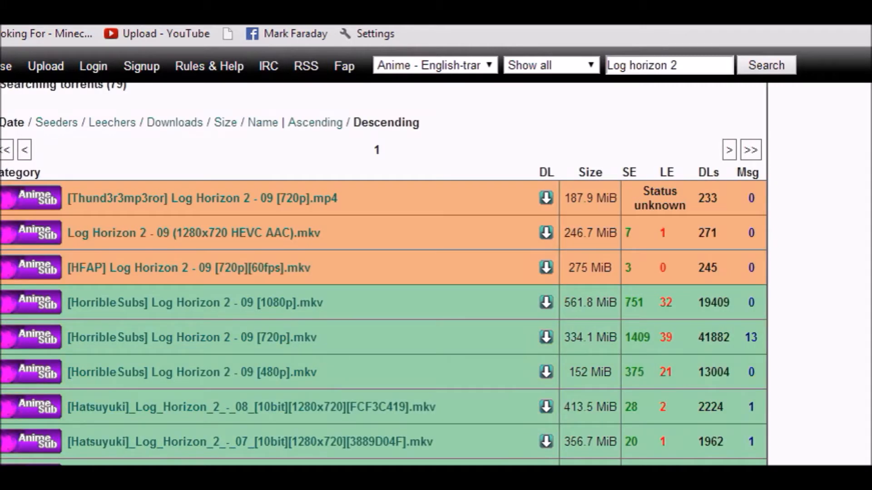
{"action": "scroll", "coordinate": [384, 324], "scroll_direction": "down", "scroll_amount": 1}
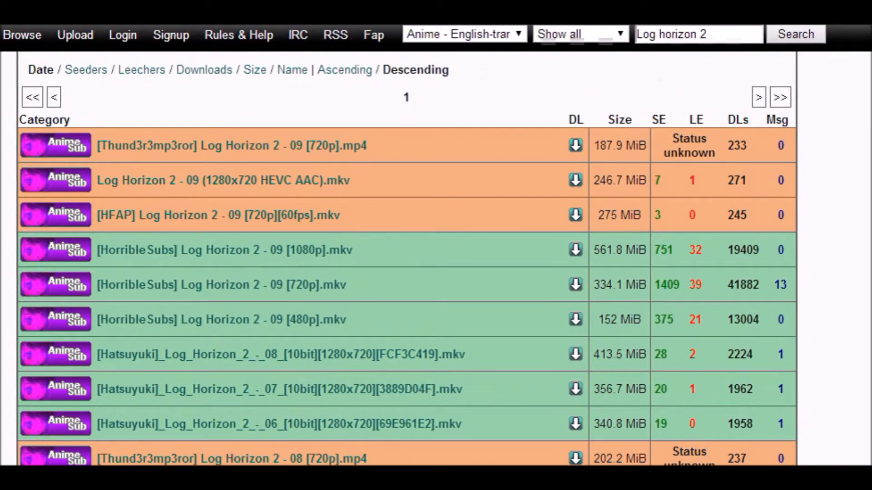
{"action": "scroll", "coordinate": [407, 258], "scroll_direction": "down", "scroll_amount": 3}
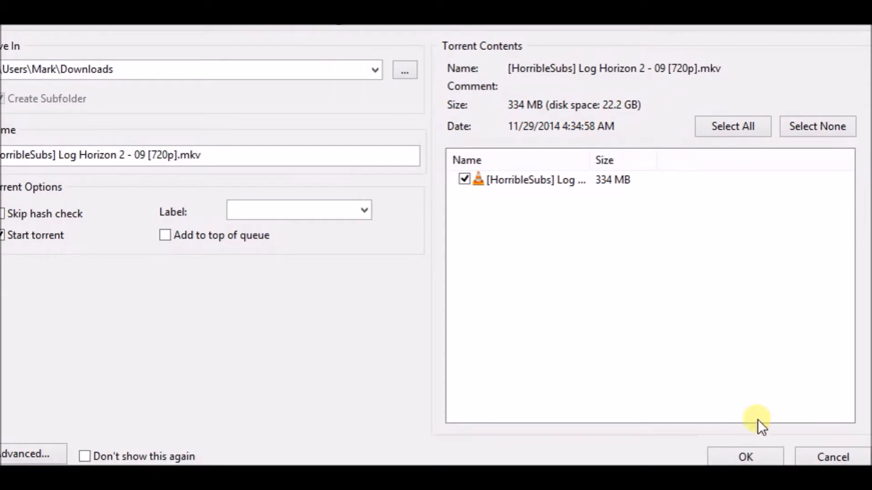
{"action": "left_click", "coordinate": [751, 449]}
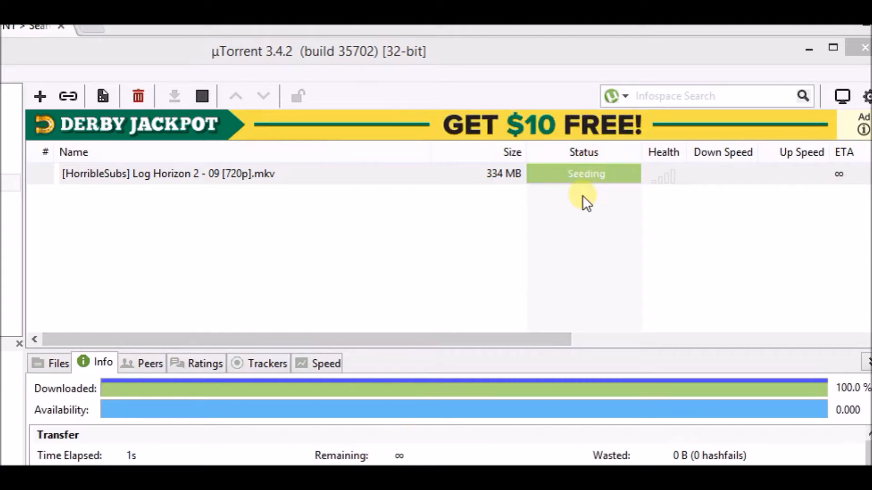
Step: Open the containing folder of the downloaded Log Horizon 2 - 09 torrent from µTorrent and minimize the folder window
{"action": "right_click", "coordinate": [581, 178]}
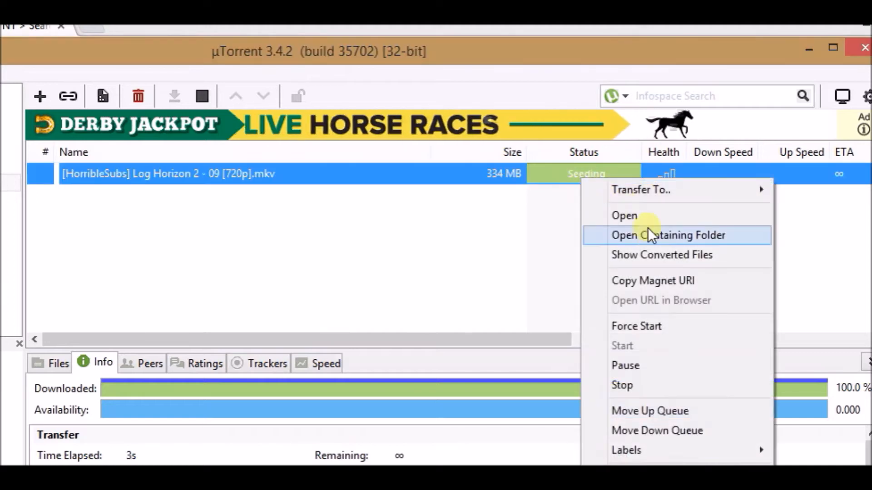
{"action": "left_click", "coordinate": [636, 228]}
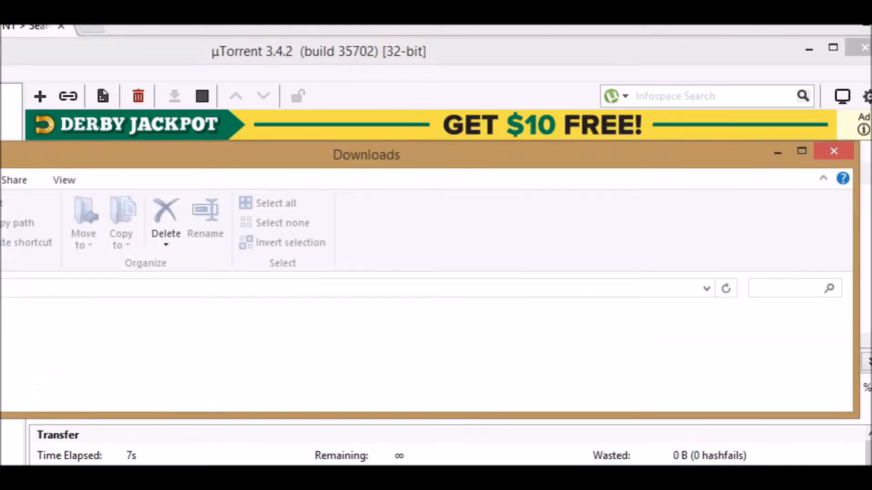
{"action": "left_click", "coordinate": [771, 153]}
Step: Remove the Log Horizon 2 - 09 torrent from the list, and put away the µTorrent and browser windows
{"action": "right_click", "coordinate": [615, 169]}
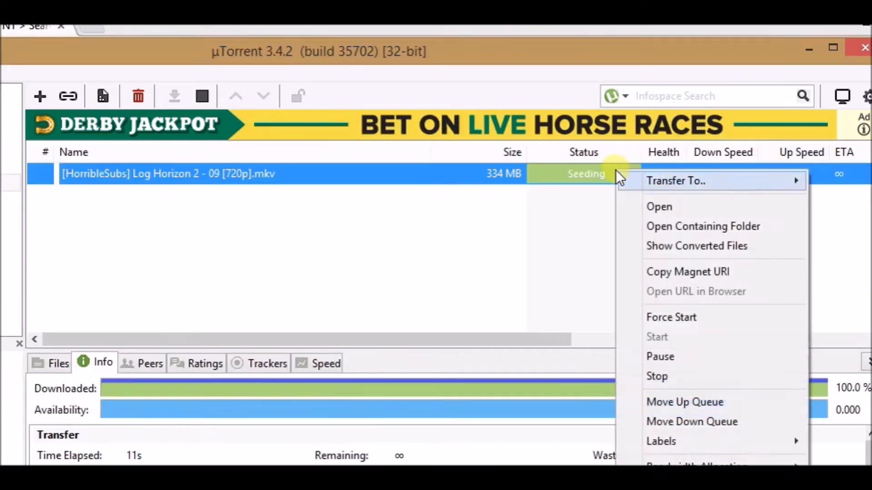
{"action": "key", "text": "Delete"}
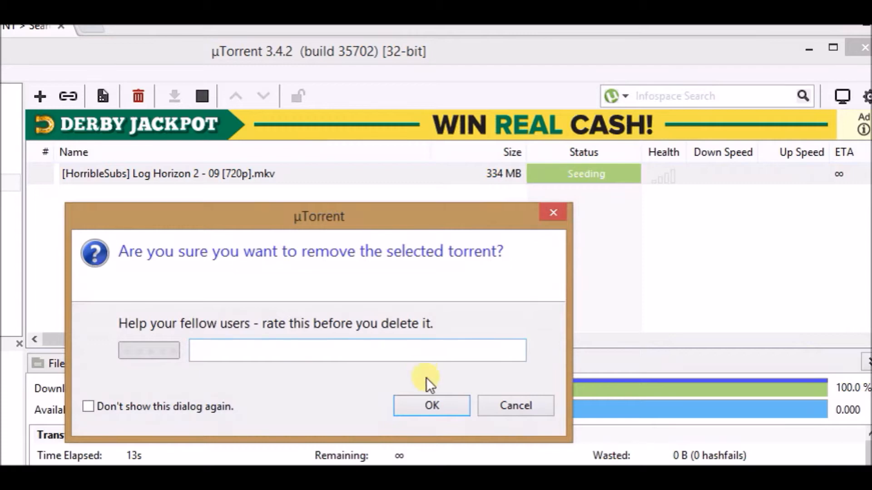
{"action": "left_click", "coordinate": [436, 405]}
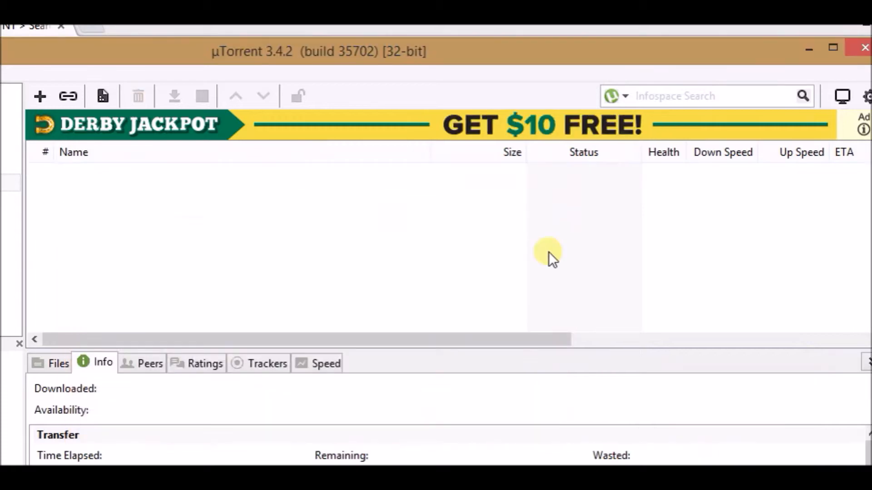
{"action": "left_click", "coordinate": [863, 47]}
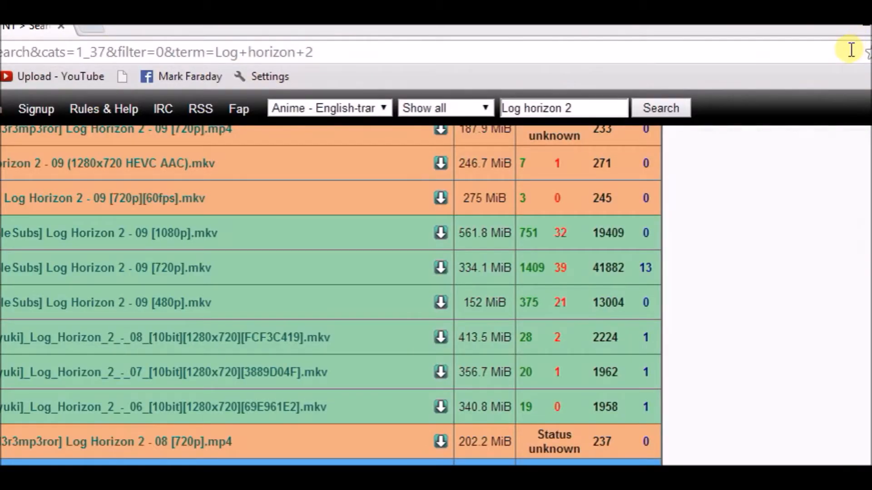
{"action": "left_click", "coordinate": [864, 29]}
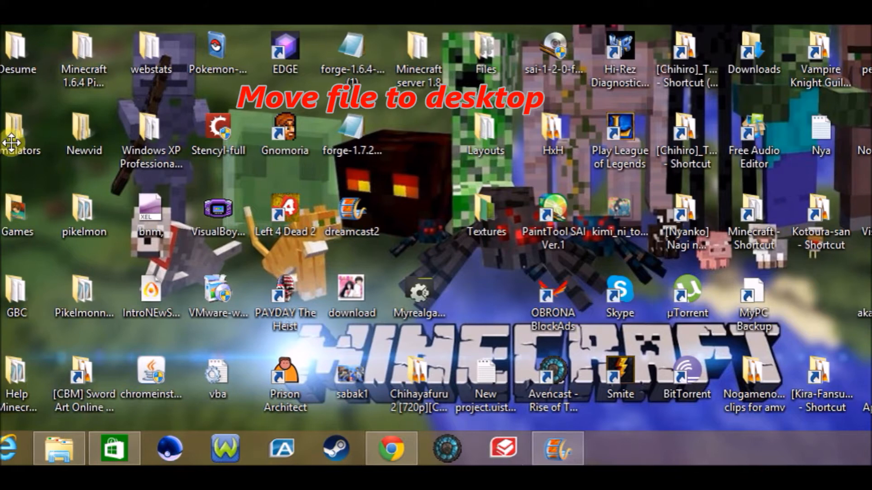
Step: Move the "[HorribleSubs] Log Horizon 2 - 09 [720p]" file from Downloads to the desktop and close the folder window
{"action": "left_click", "coordinate": [64, 449]}
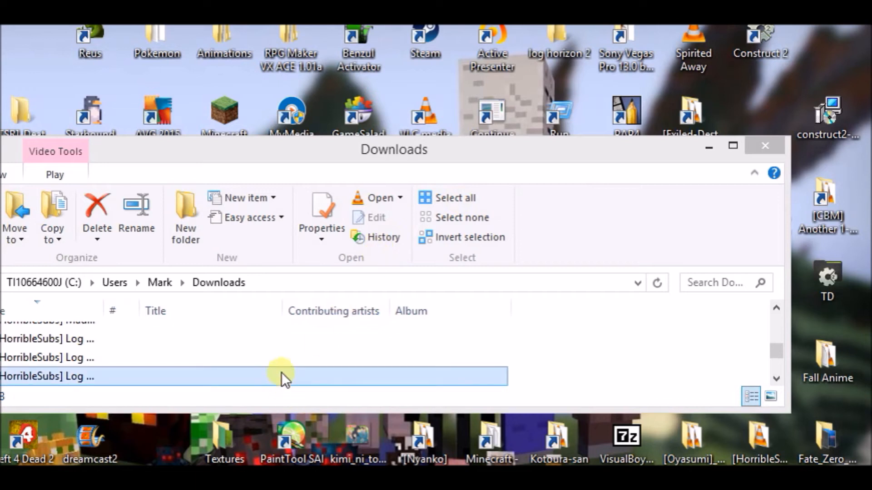
{"action": "left_click_drag", "start_coordinate": [281, 376], "coordinate": [805, 72]}
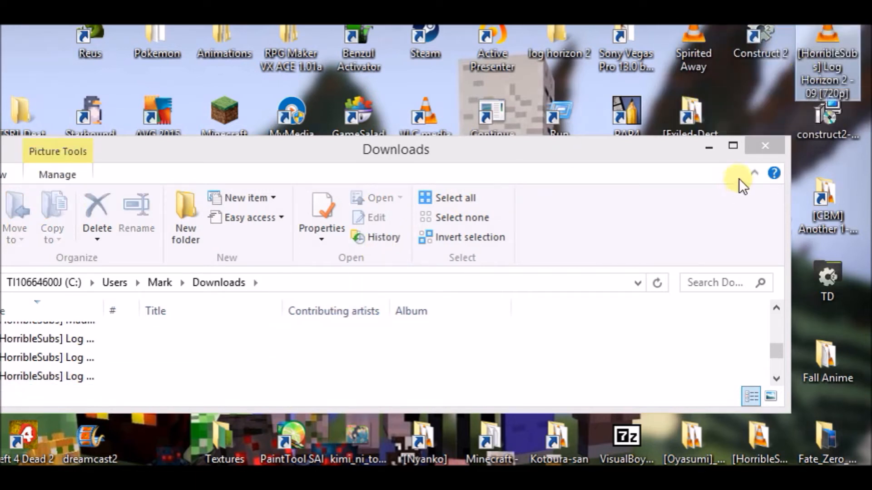
{"action": "left_click", "coordinate": [766, 145]}
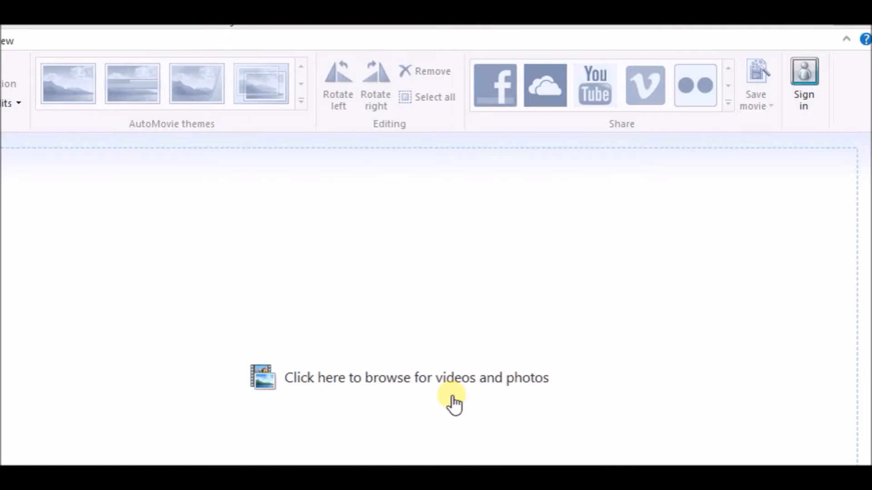
Step: Browse for videos in Movie Maker and open the "log horizon 2" folder on the Desktop
{"action": "left_click", "coordinate": [454, 402]}
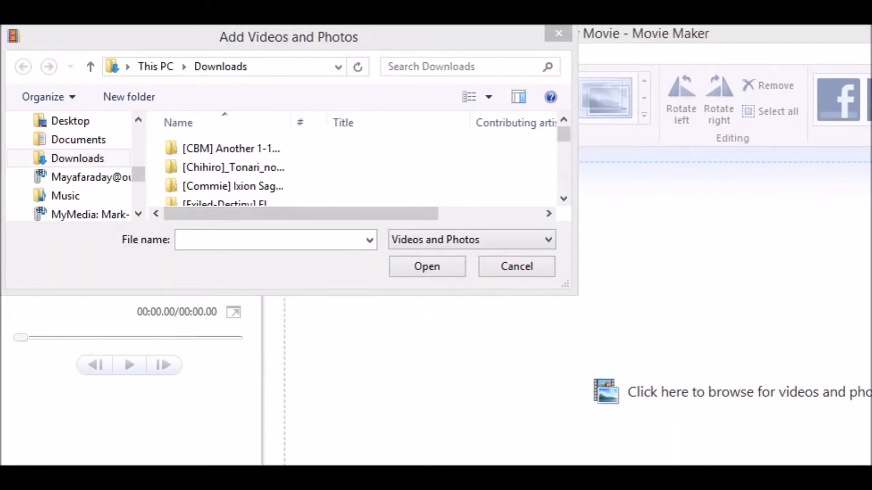
{"action": "left_click", "coordinate": [76, 123]}
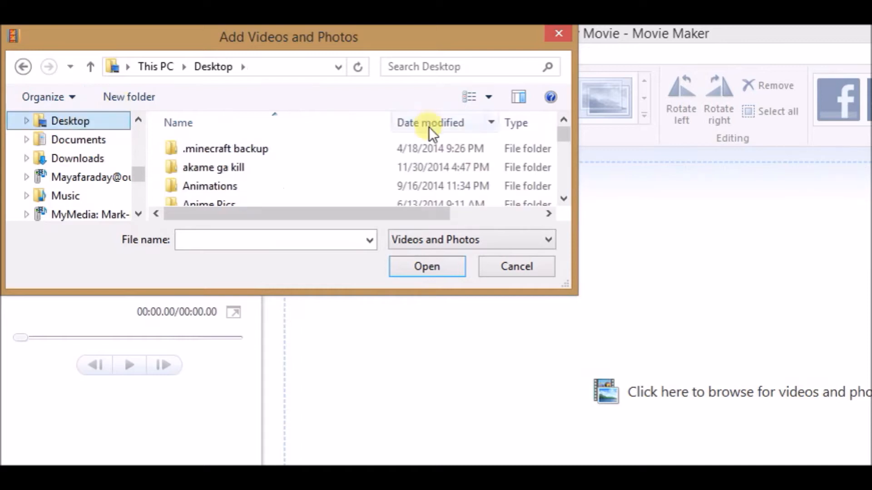
{"action": "left_click", "coordinate": [336, 241]}
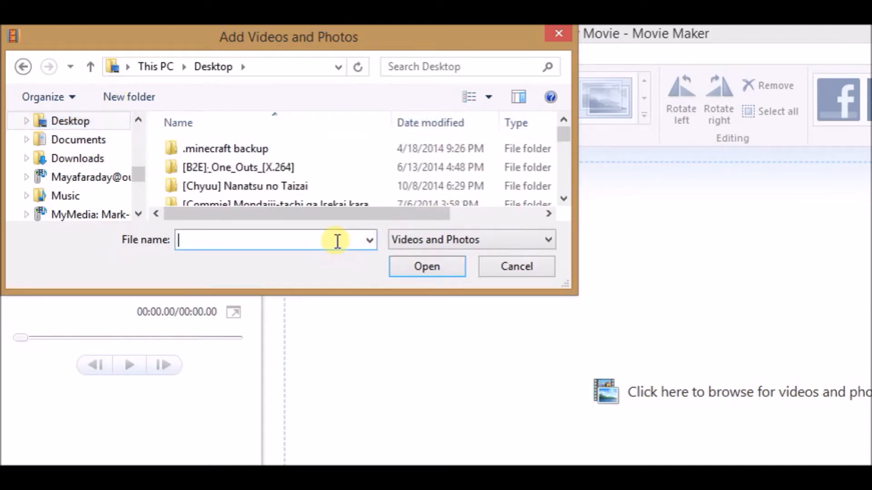
{"action": "type", "text": "lo"}
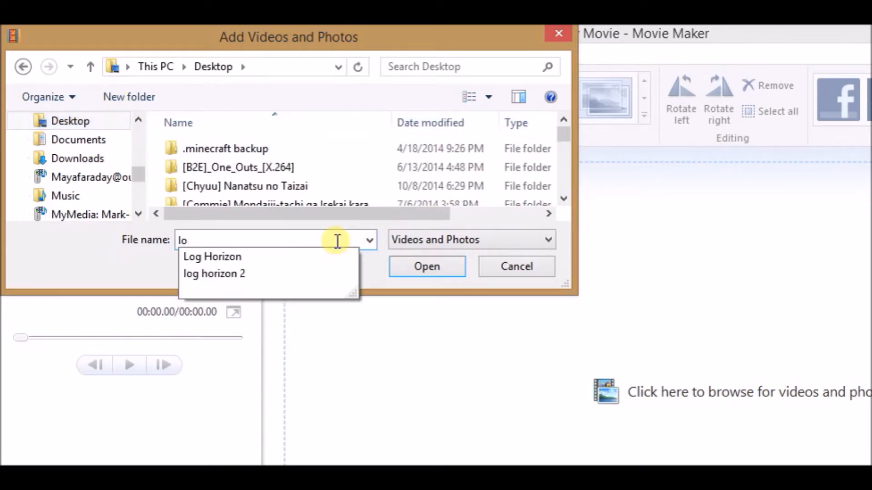
{"action": "left_click", "coordinate": [345, 269]}
{"action": "left_click", "coordinate": [404, 267]}
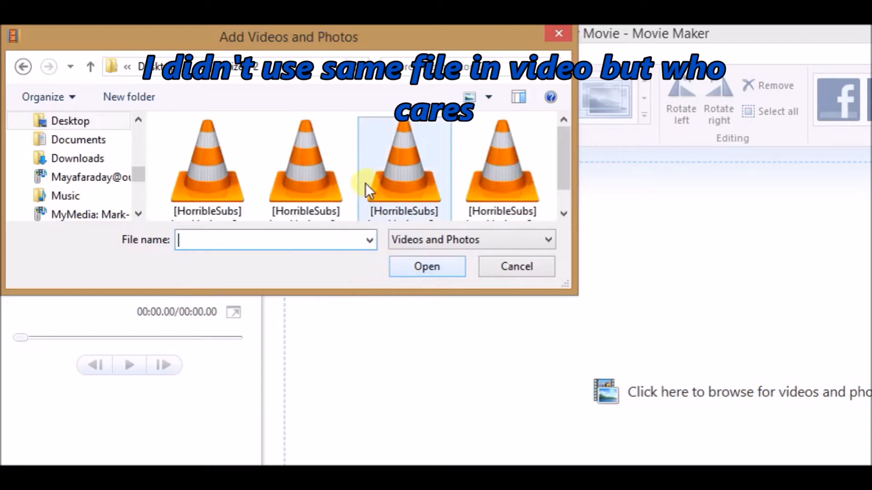
Step: Add the video "[HorribleSubs] Log Horizon 2 - 08 [720p]" to the movie project
{"action": "left_click_drag", "start_coordinate": [566, 155], "coordinate": [558, 189]}
{"action": "left_click", "coordinate": [497, 184]}
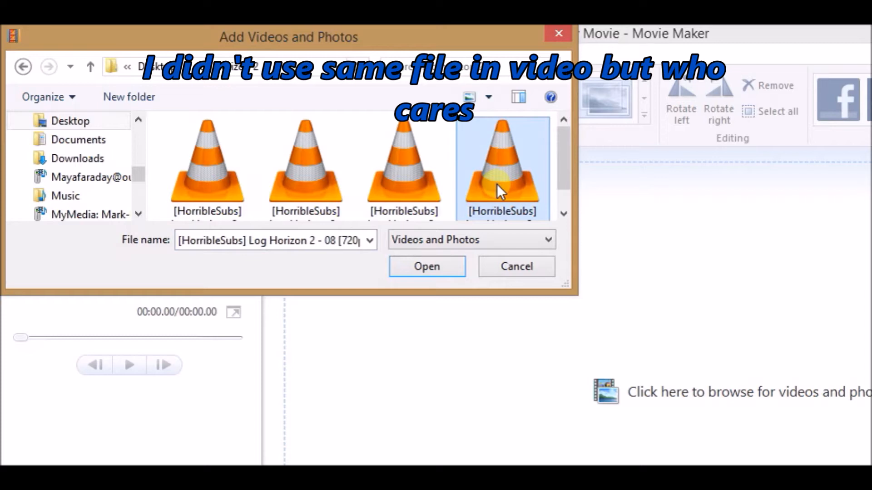
{"action": "left_click_drag", "start_coordinate": [565, 172], "coordinate": [560, 203]}
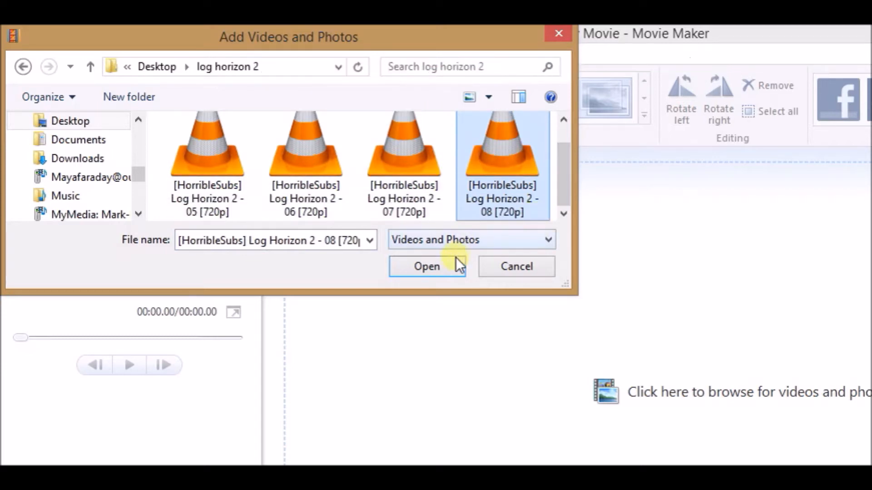
{"action": "left_click", "coordinate": [451, 271]}
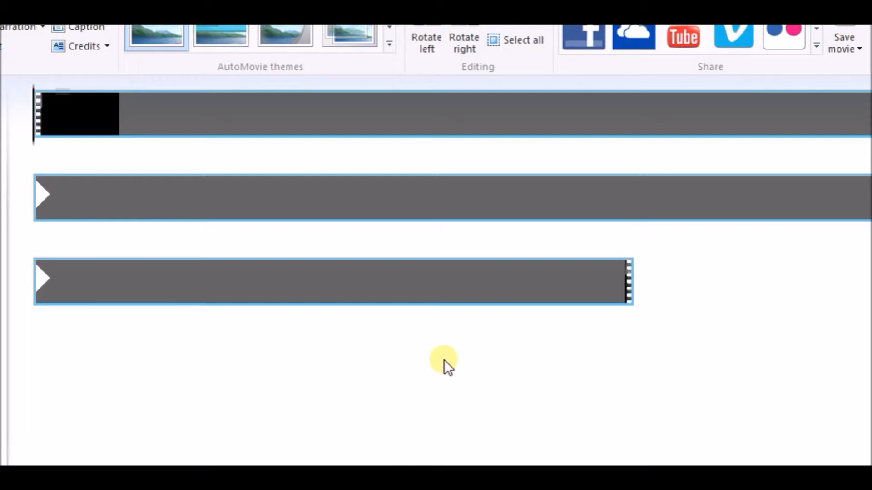
Step: Preview the beginning of the episode and split the clip at 00:35.80
{"action": "right_click", "coordinate": [168, 132]}
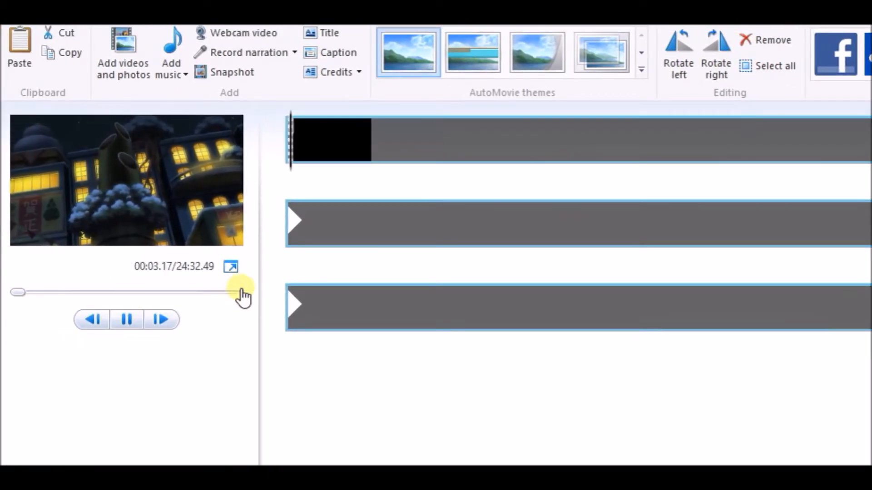
{"action": "left_click", "coordinate": [127, 320]}
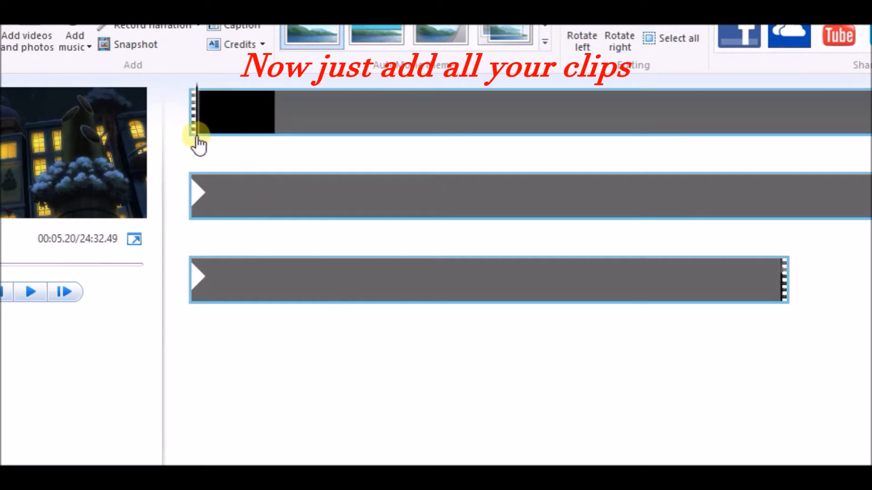
{"action": "left_click_drag", "start_coordinate": [196, 142], "coordinate": [245, 136]}
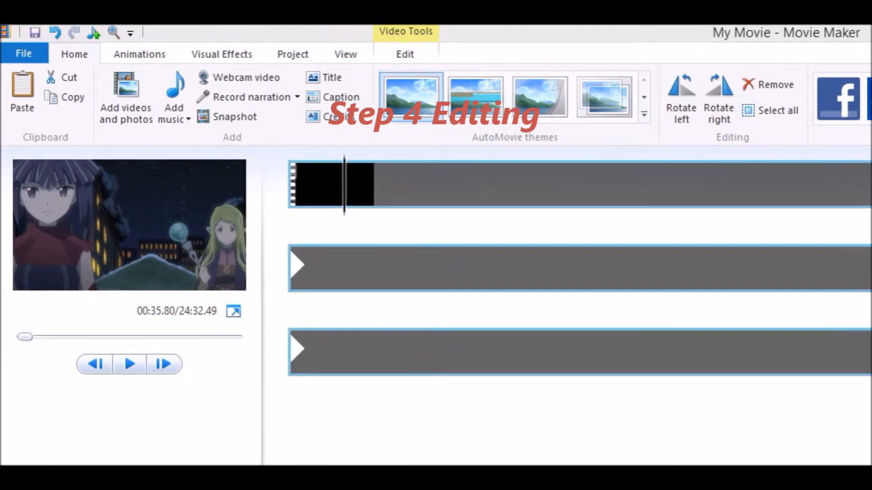
{"action": "right_click", "coordinate": [346, 213]}
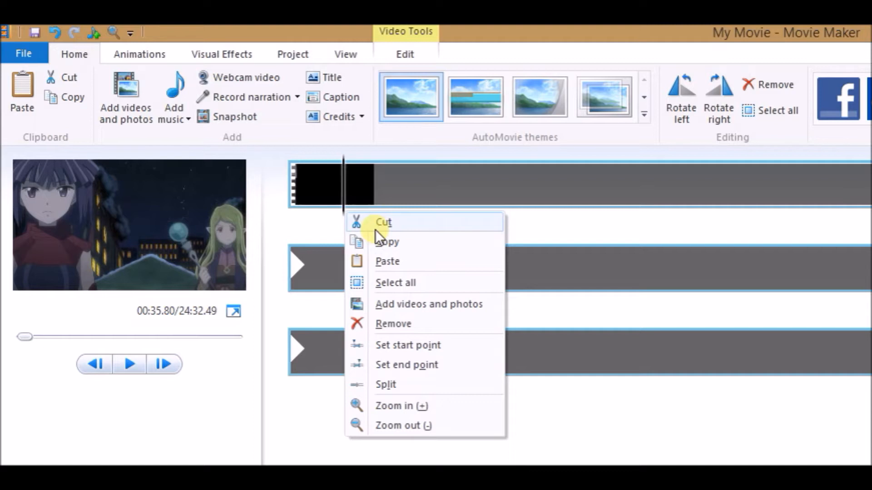
{"action": "left_click", "coordinate": [381, 386]}
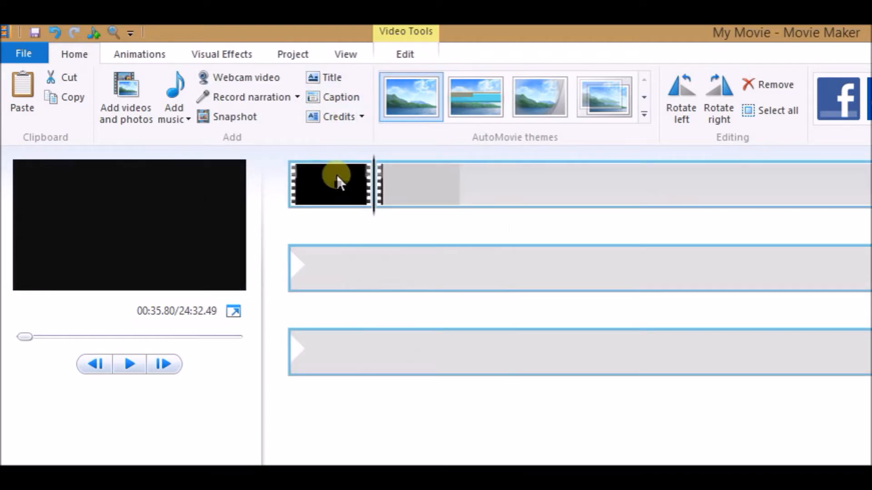
Step: Play the first clip from its start and split it at about 00:01.87, where the night city scene appears
{"action": "key", "text": "space"}
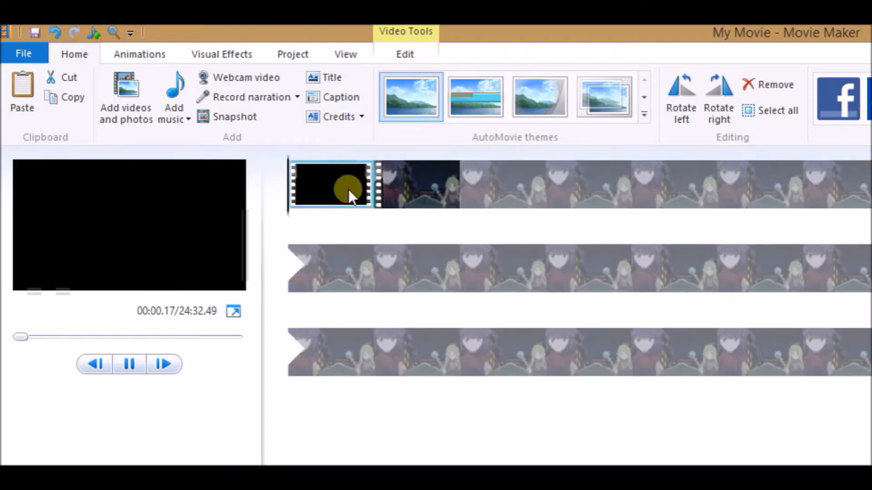
{"action": "right_click", "coordinate": [298, 211]}
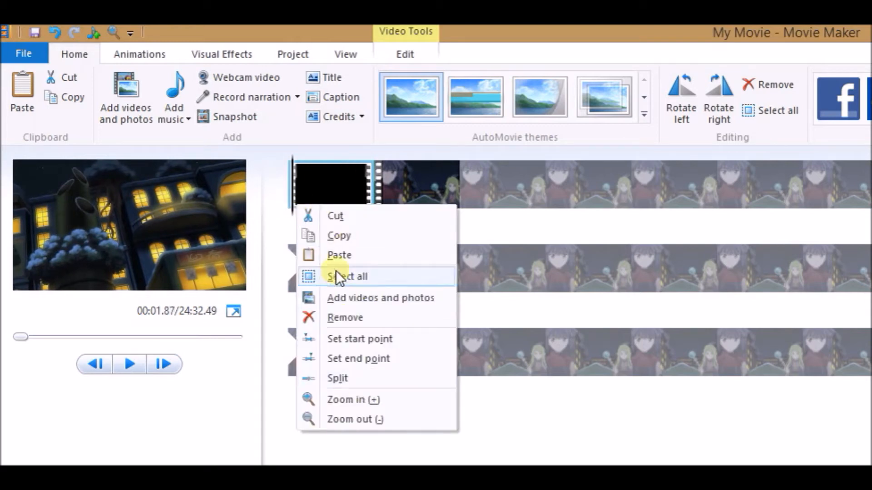
{"action": "left_click", "coordinate": [348, 386]}
{"action": "key", "text": "space"}
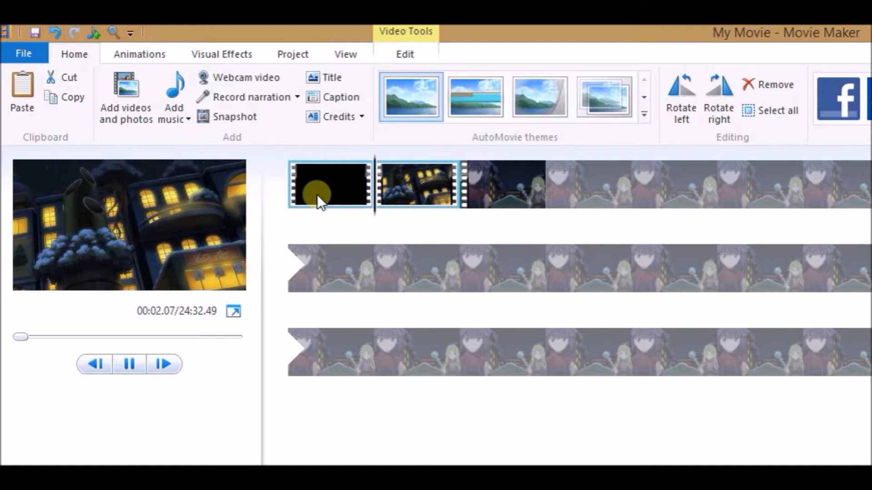
Step: Remove the short black clip at the start of the timeline and play the movie from there
{"action": "right_click", "coordinate": [321, 194]}
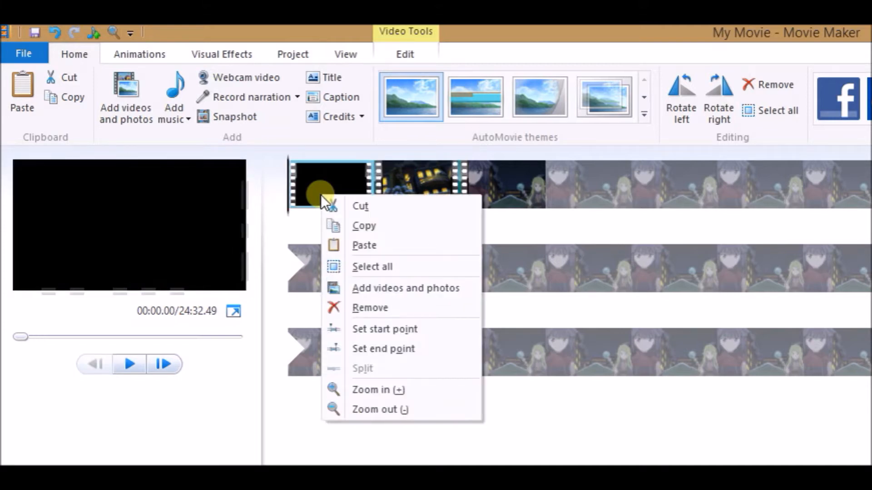
{"action": "left_click", "coordinate": [386, 311]}
{"action": "key", "text": "space"}
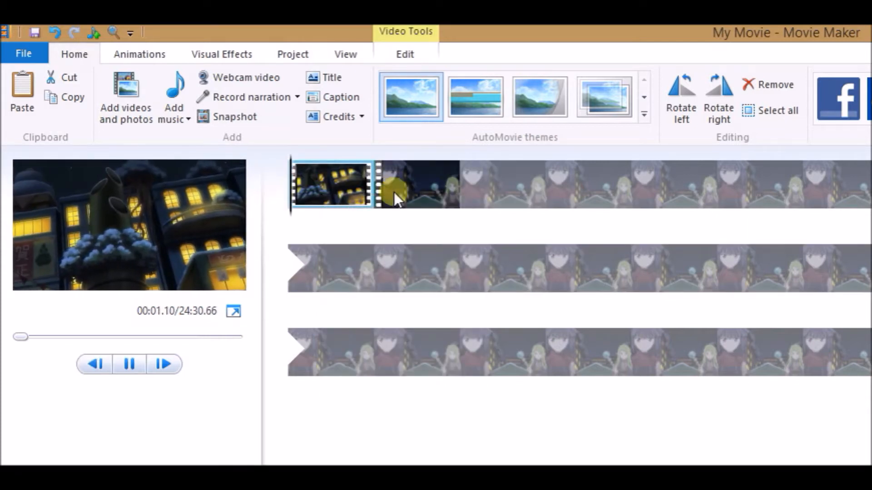
Step: Try a playback speed of 64x on the first clip and preview the effect
{"action": "left_click", "coordinate": [329, 181]}
{"action": "double_click", "coordinate": [329, 181]}
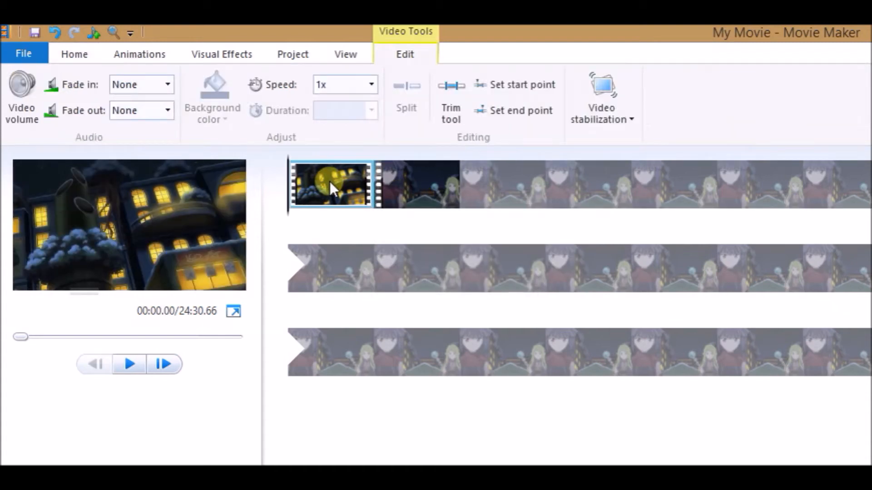
{"action": "left_click", "coordinate": [378, 88]}
{"action": "key", "text": "space"}
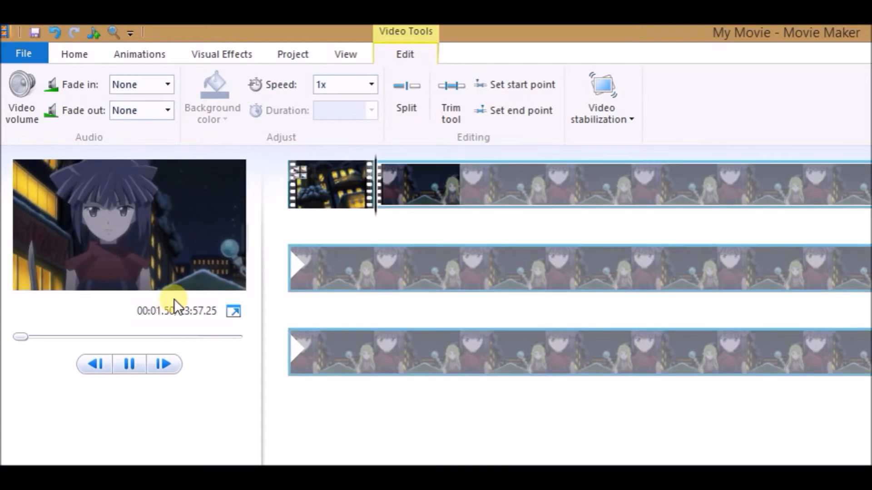
{"action": "key", "text": "space"}
Step: Preview the first clip at a speed of 0.125x and set its speed back to 1x
{"action": "left_click", "coordinate": [308, 198]}
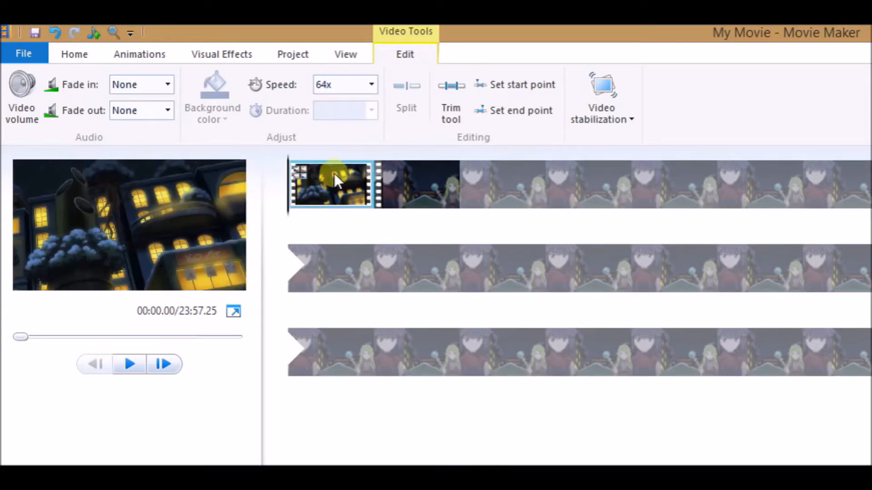
{"action": "left_click", "coordinate": [370, 86]}
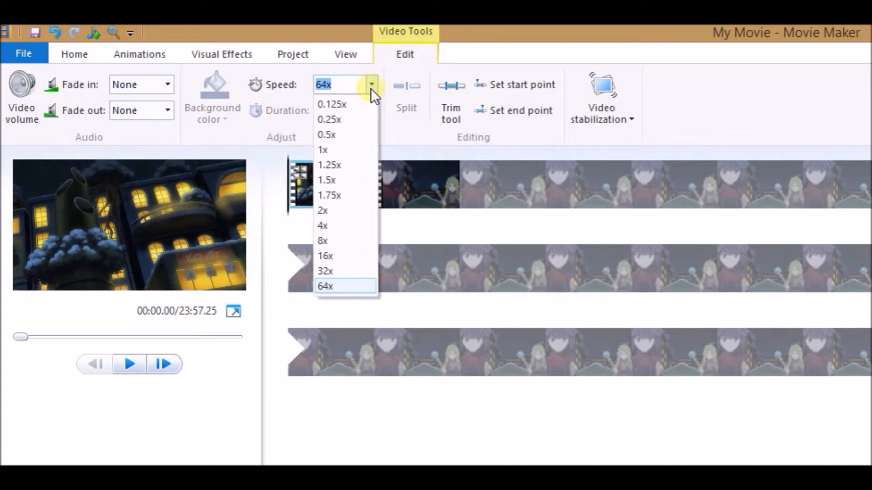
{"action": "left_click", "coordinate": [346, 106]}
{"action": "left_click", "coordinate": [181, 365]}
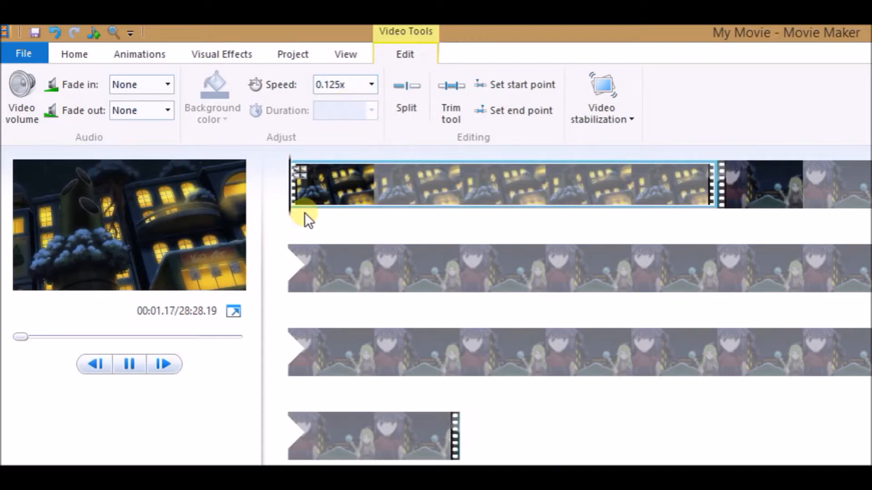
{"action": "left_click", "coordinate": [372, 89]}
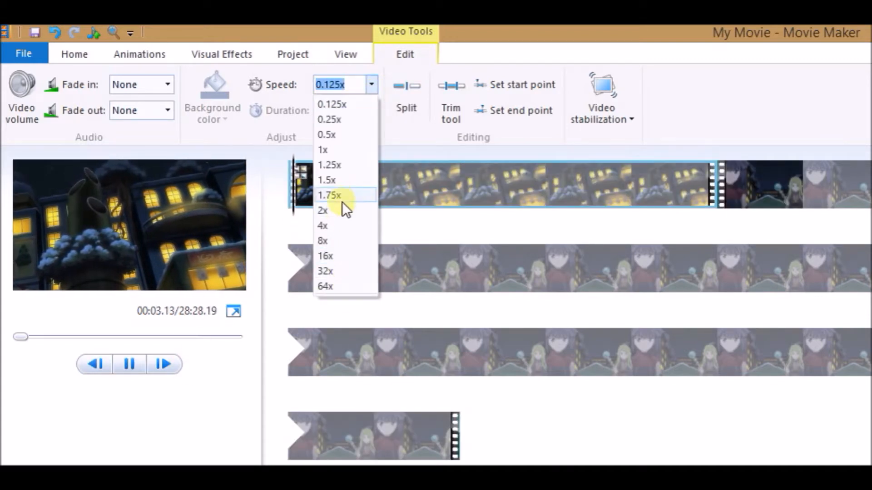
{"action": "left_click", "coordinate": [340, 150]}
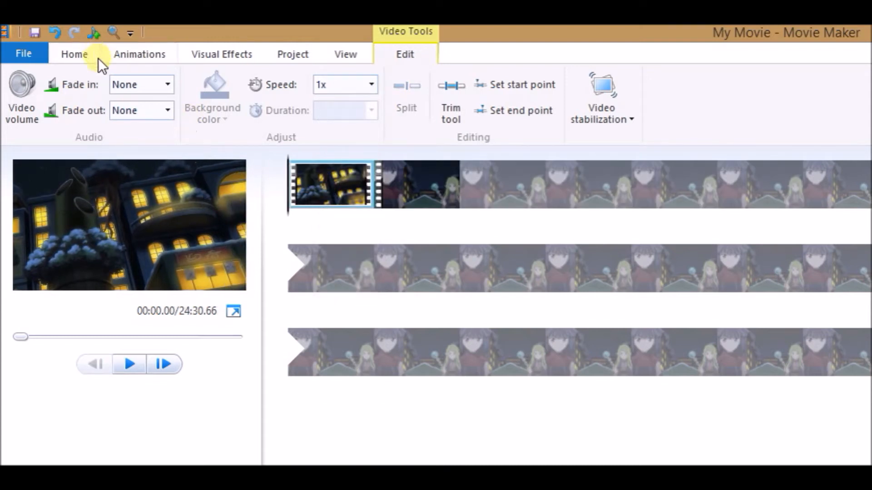
Step: Mute the first clip's video volume and play it and the start of the following clip to compare the sound
{"action": "left_click", "coordinate": [17, 109]}
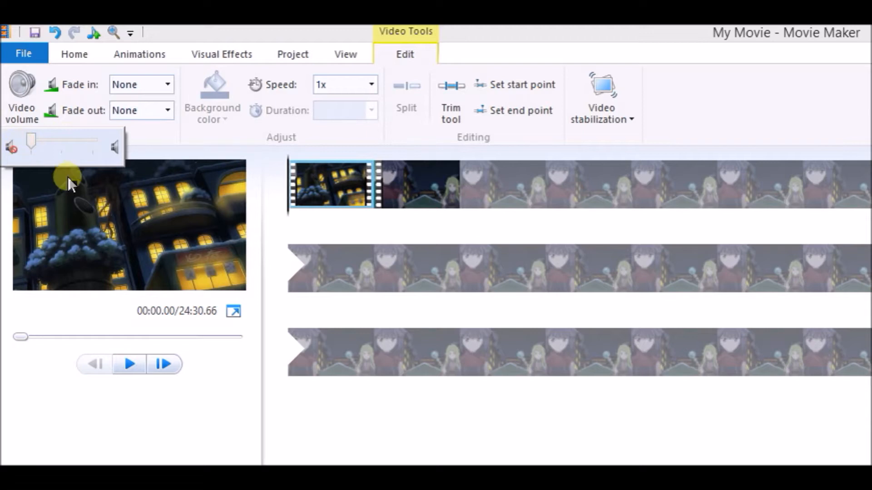
{"action": "left_click", "coordinate": [136, 366]}
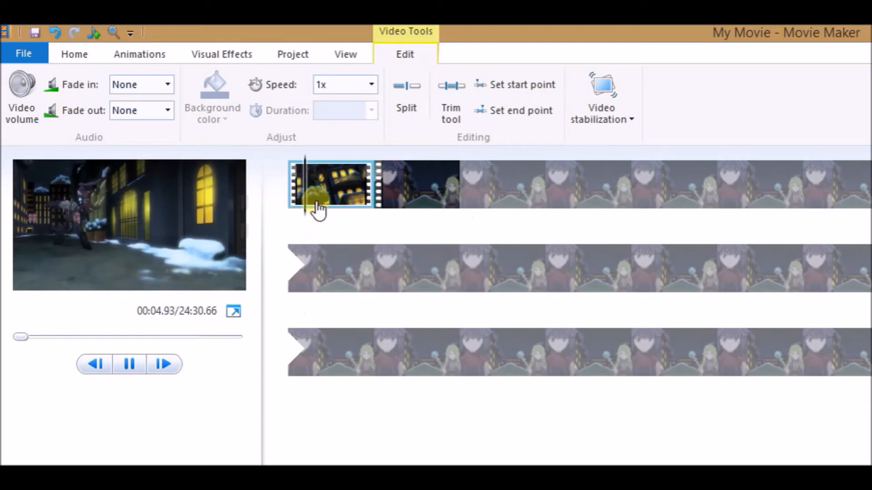
{"action": "left_click", "coordinate": [385, 193]}
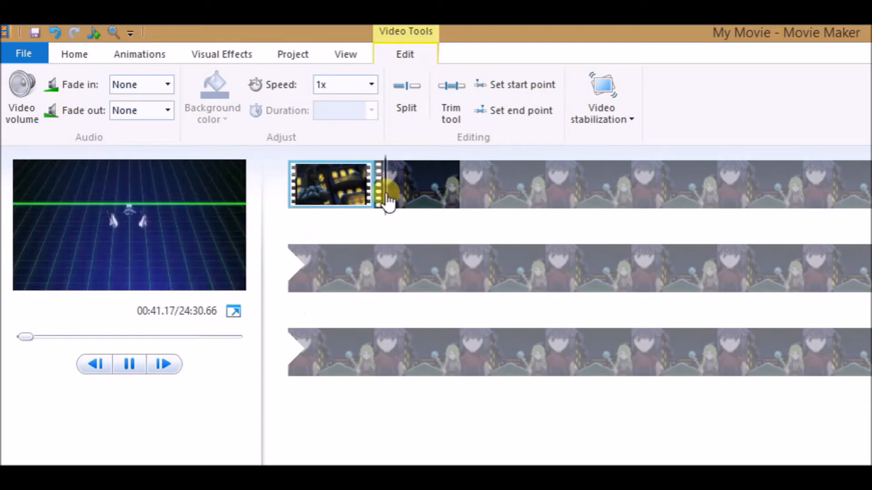
{"action": "left_click", "coordinate": [138, 363]}
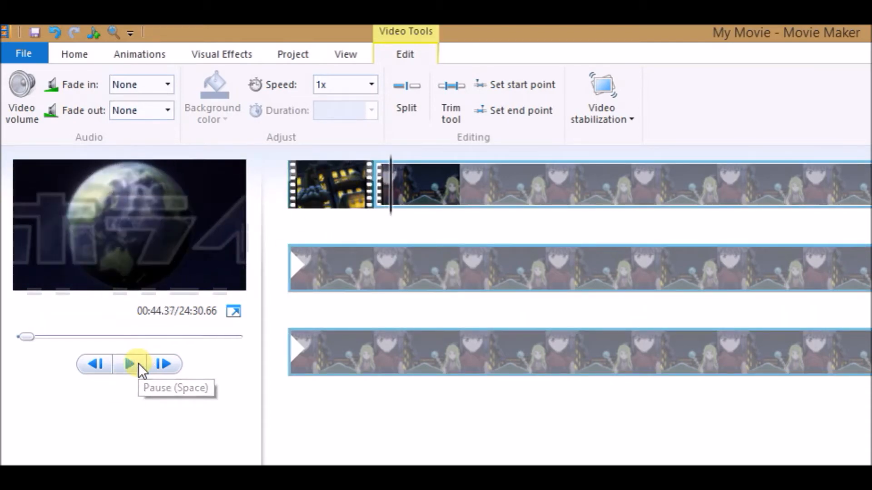
Step: Split the second clip at about 00:43.93, where the Earth appears
{"action": "mouse_move", "coordinate": [435, 182]}
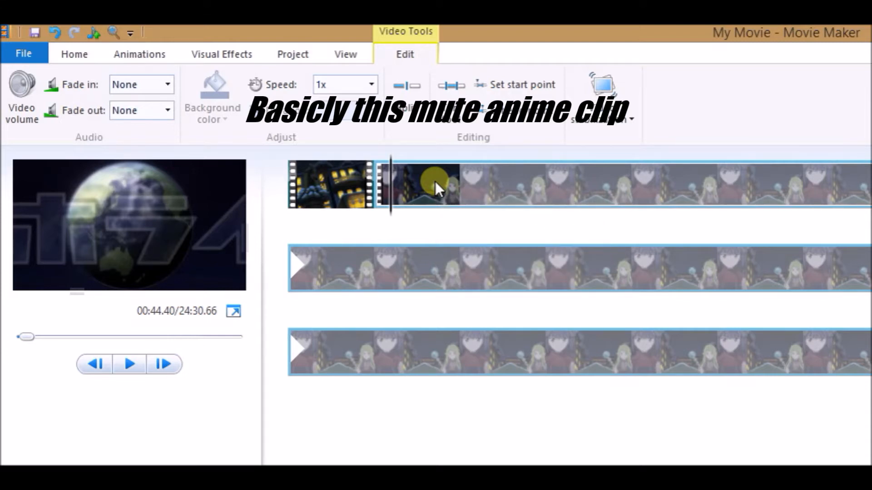
{"action": "left_click", "coordinate": [435, 181]}
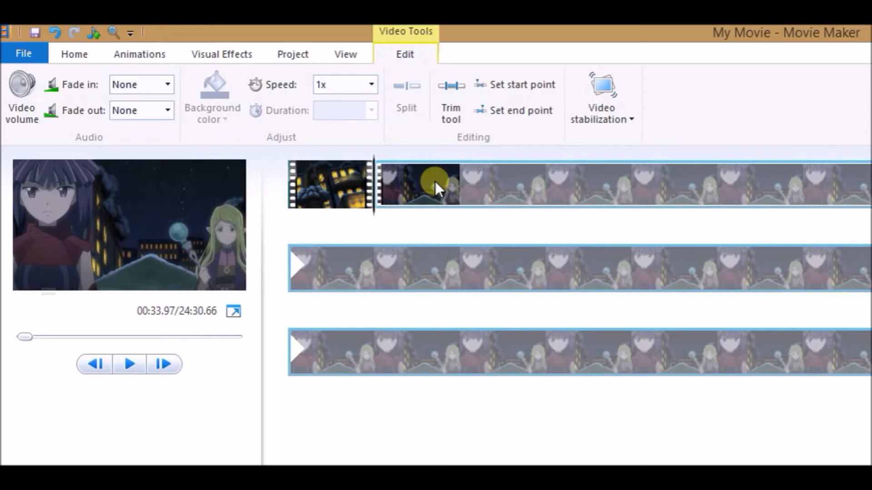
{"action": "left_click", "coordinate": [43, 102]}
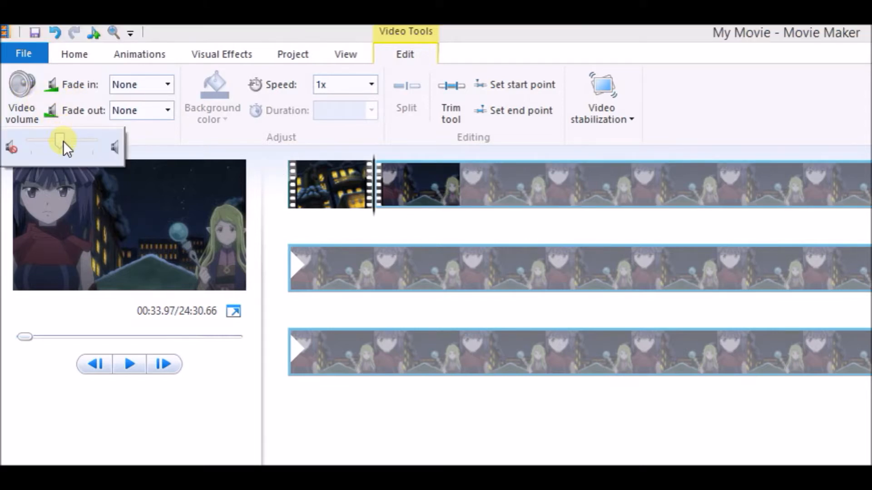
{"action": "left_click", "coordinate": [301, 326]}
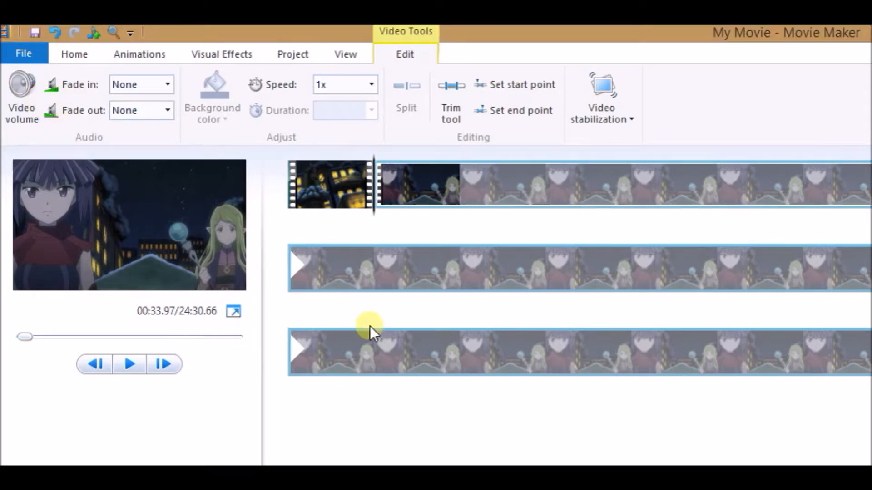
{"action": "left_click_drag", "start_coordinate": [378, 203], "coordinate": [391, 214]}
{"action": "right_click", "coordinate": [391, 206]}
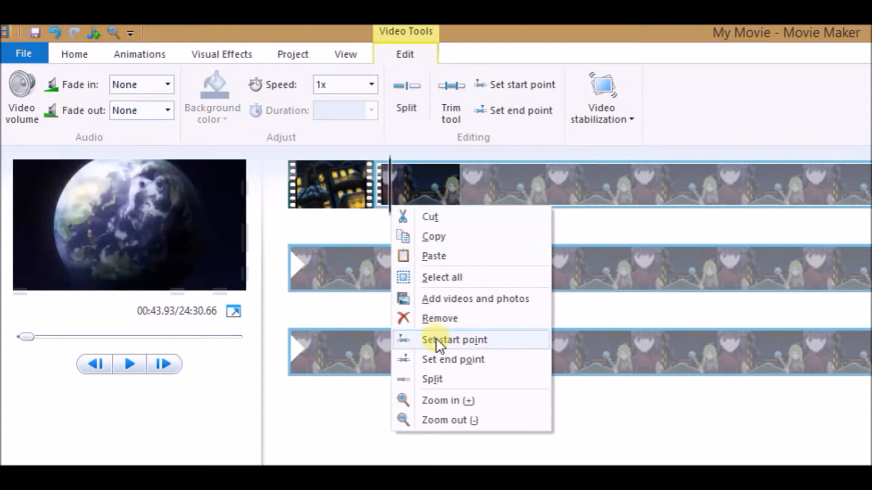
{"action": "left_click", "coordinate": [438, 380]}
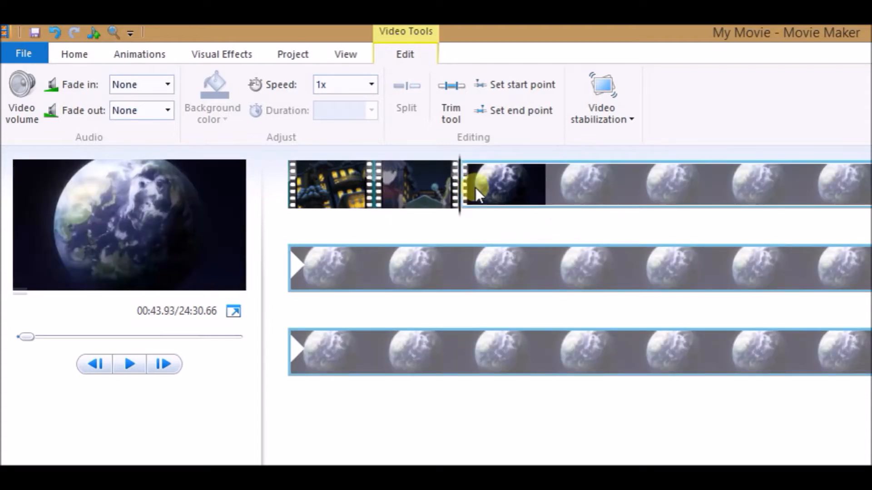
Step: Select the short second clip and adjust its video volume to slightly below the middle of the range
{"action": "left_click", "coordinate": [30, 89]}
{"action": "left_click", "coordinate": [394, 175]}
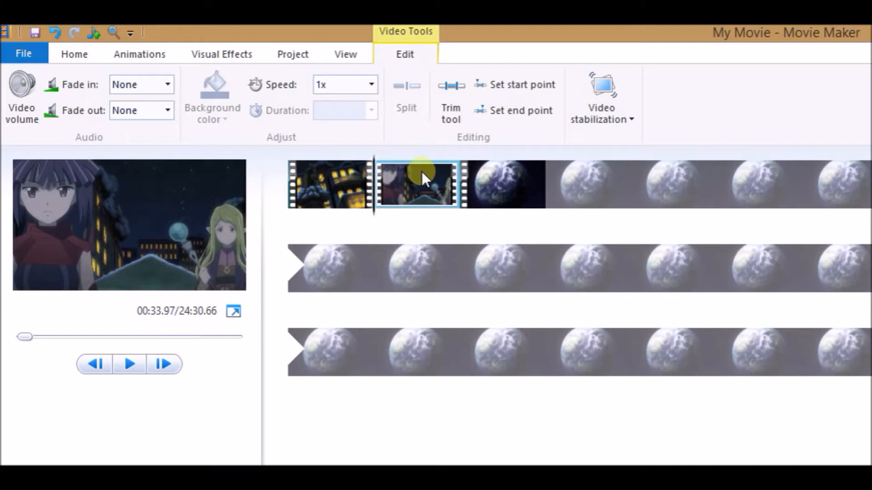
{"action": "left_click", "coordinate": [27, 95]}
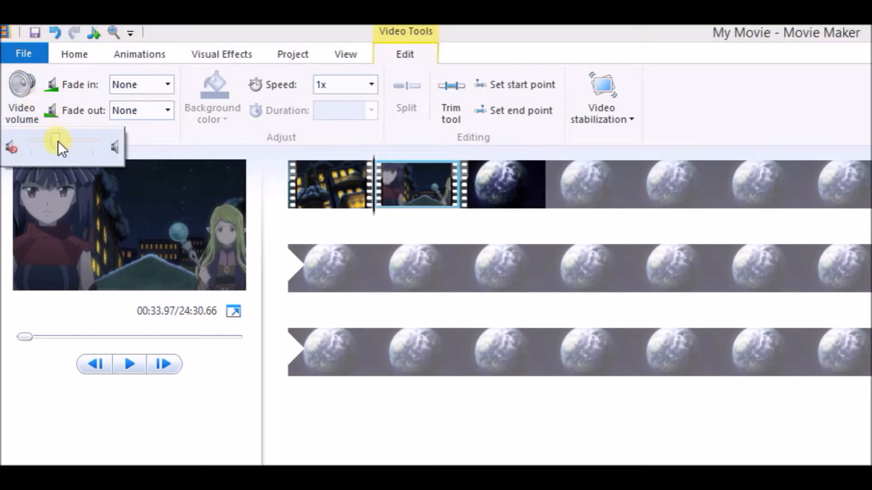
Step: Set the second clip's audio fade in and fade out to Fast and preview it
{"action": "left_click", "coordinate": [161, 89]}
{"action": "left_click", "coordinate": [168, 86]}
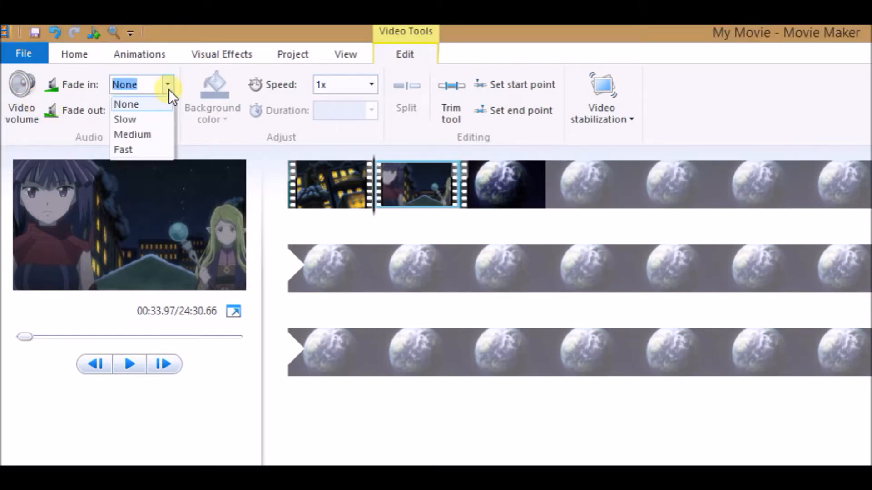
{"action": "left_click", "coordinate": [164, 117]}
{"action": "left_click", "coordinate": [164, 90]}
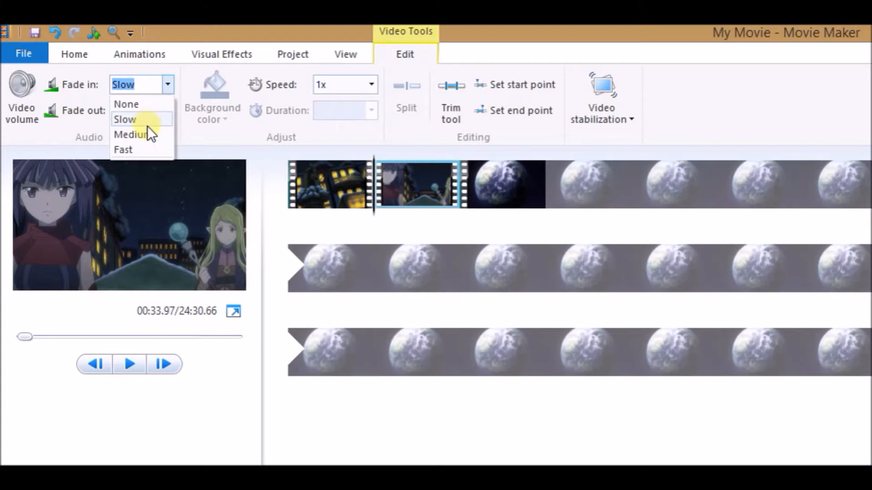
{"action": "left_click", "coordinate": [151, 152]}
{"action": "left_click", "coordinate": [167, 112]}
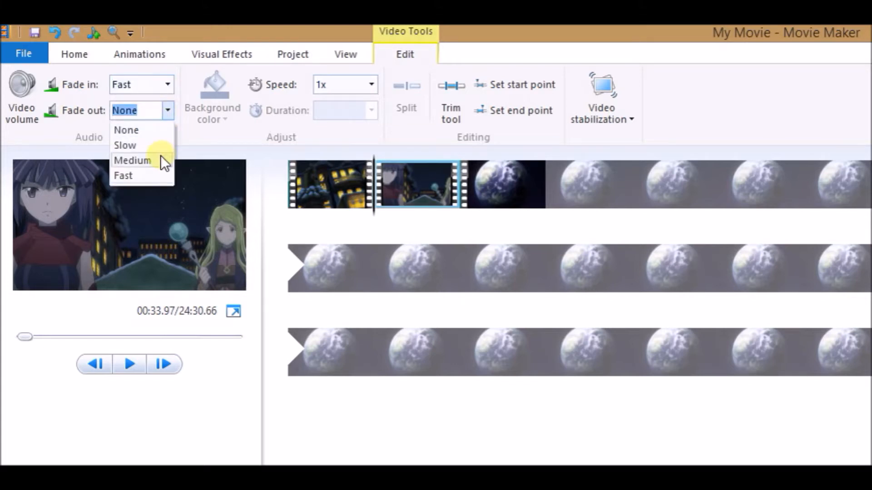
{"action": "left_click", "coordinate": [157, 175]}
{"action": "key", "text": "space"}
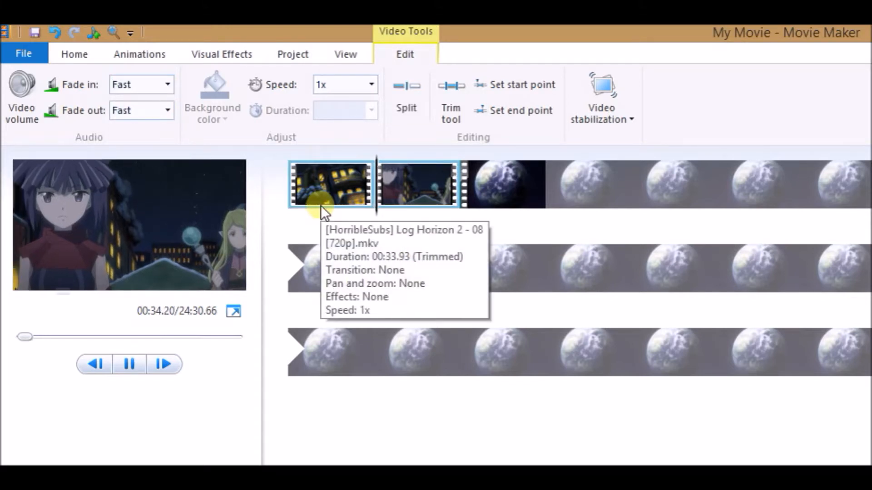
{"action": "key", "text": "space"}
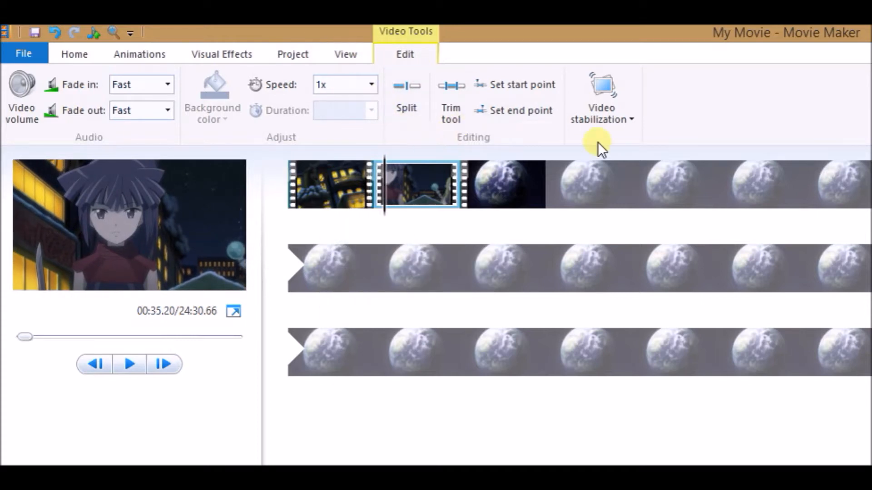
Step: Lower the second clip's brightness to the minimum
{"action": "left_click", "coordinate": [228, 54]}
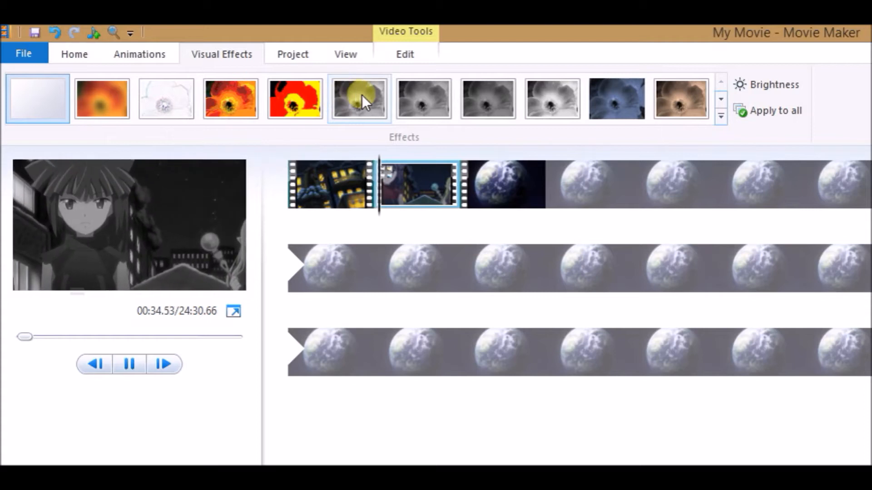
{"action": "left_click", "coordinate": [768, 85]}
{"action": "left_click_drag", "start_coordinate": [763, 105], "coordinate": [729, 114]}
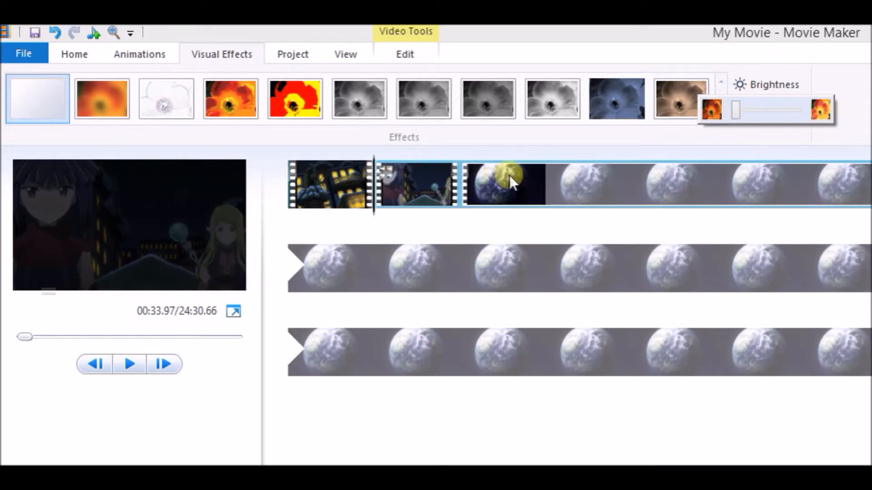
Step: Try the second black-and-white effect on the first clip and preview it
{"action": "left_click", "coordinate": [349, 188]}
{"action": "left_click", "coordinate": [426, 108]}
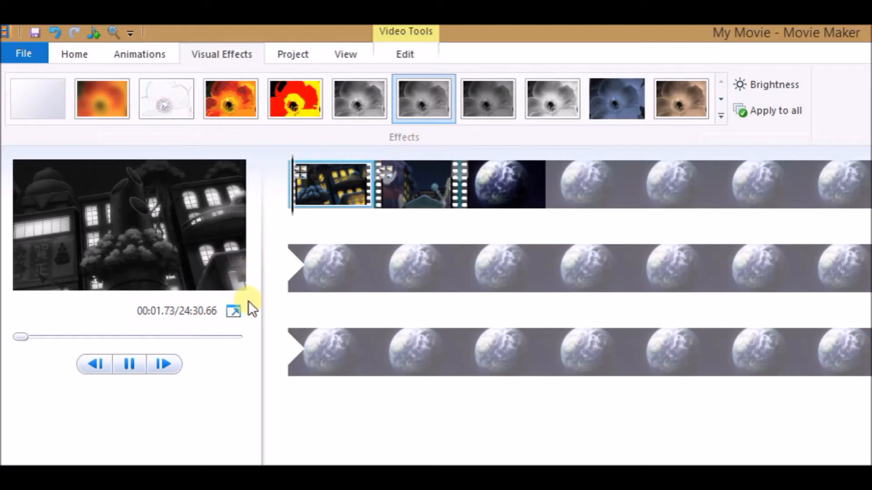
{"action": "left_click", "coordinate": [235, 311]}
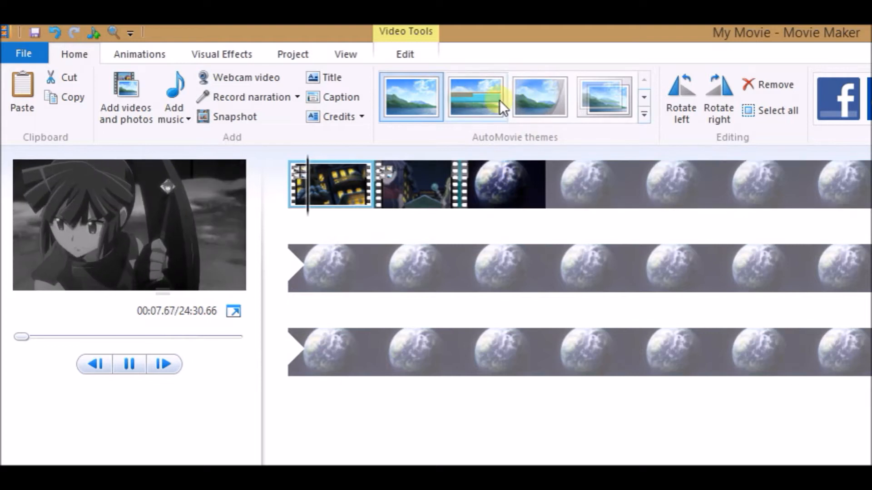
{"action": "key", "text": "space"}
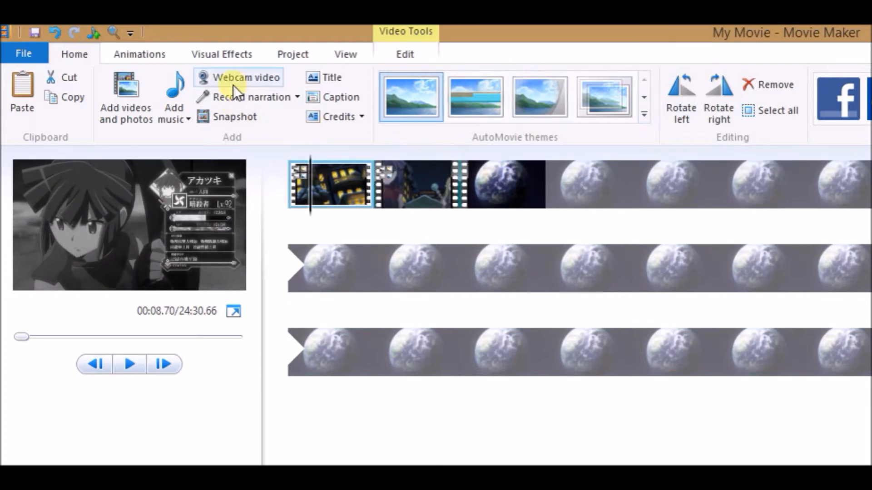
{"action": "left_click", "coordinate": [138, 364]}
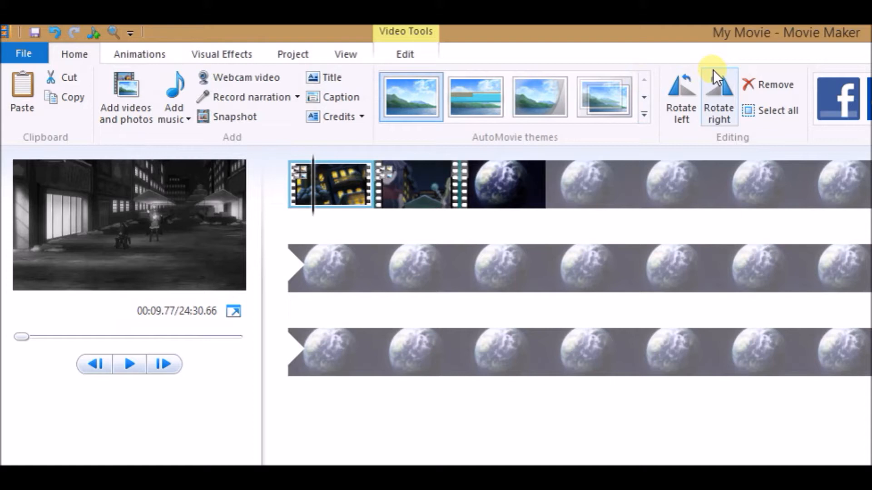
Step: Rotate the first clip by 180 degrees so the picture is upside down
{"action": "left_click", "coordinate": [674, 106]}
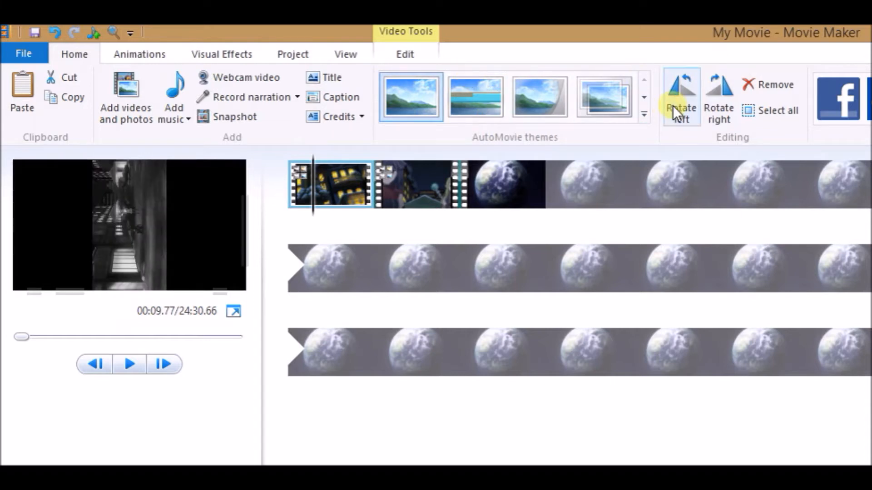
{"action": "left_click", "coordinate": [719, 93]}
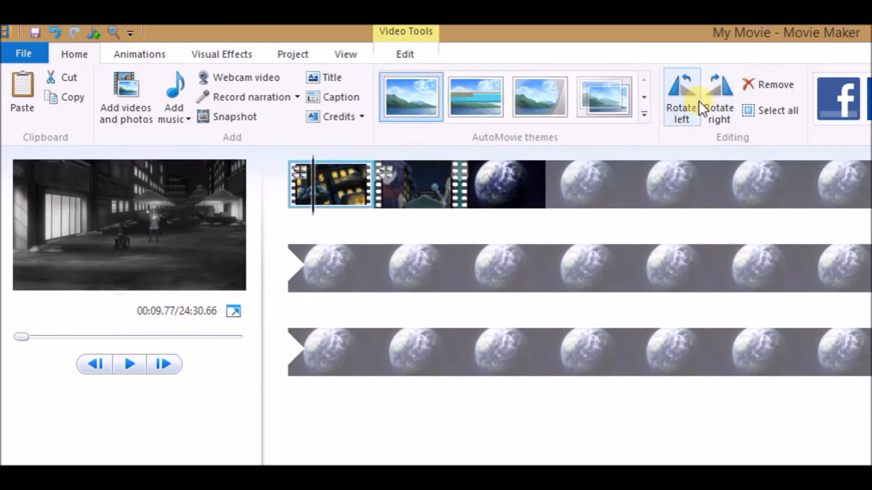
{"action": "left_click", "coordinate": [699, 101]}
{"action": "left_click", "coordinate": [698, 101]}
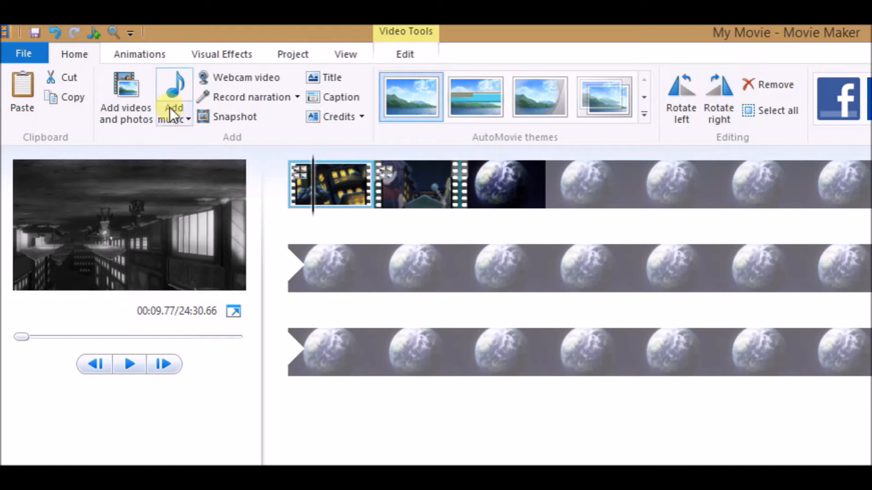
Step: Try the first Cinematic visual effect on the first clip and play it
{"action": "left_click", "coordinate": [217, 47]}
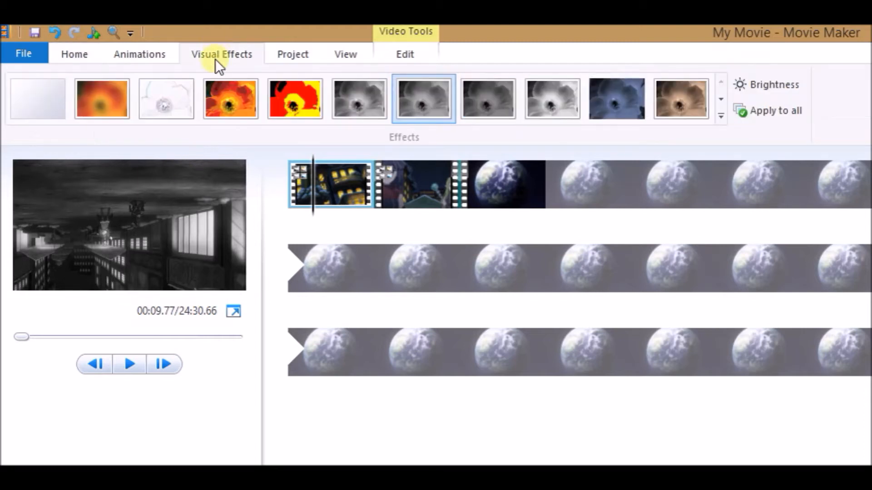
{"action": "left_click", "coordinate": [721, 116]}
{"action": "left_click_drag", "start_coordinate": [724, 103], "coordinate": [721, 152]}
{"action": "left_click", "coordinate": [46, 95]}
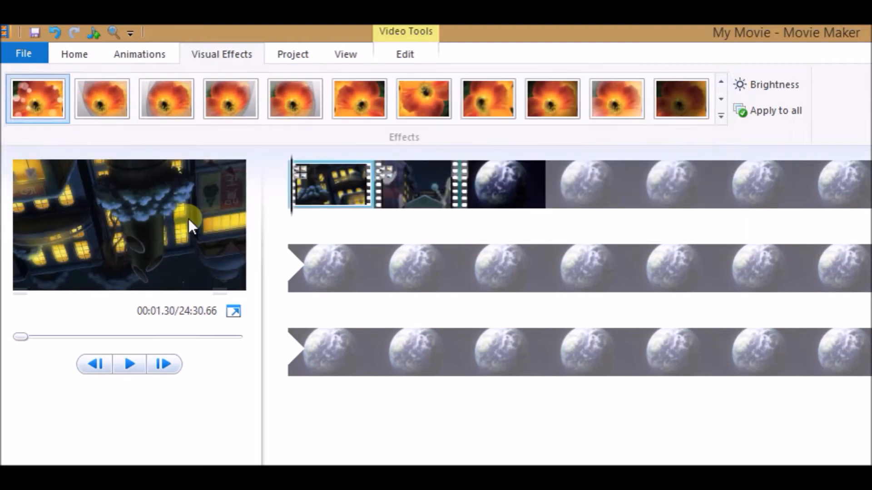
{"action": "left_click", "coordinate": [135, 366]}
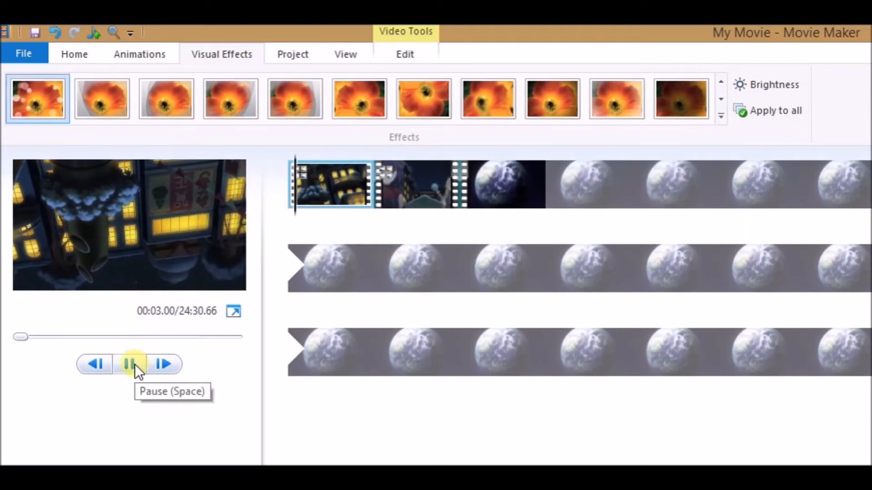
{"action": "left_click", "coordinate": [134, 365]}
Step: Apply the blue-purple colour-changing effect from Motions and Fades to the first clip and preview it
{"action": "left_click", "coordinate": [719, 117]}
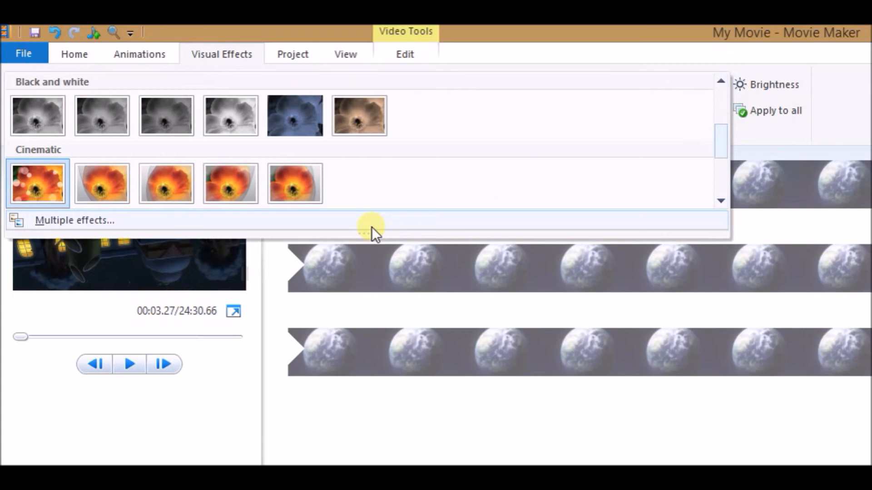
{"action": "left_click_drag", "start_coordinate": [714, 132], "coordinate": [714, 173]}
{"action": "left_click", "coordinate": [372, 178]}
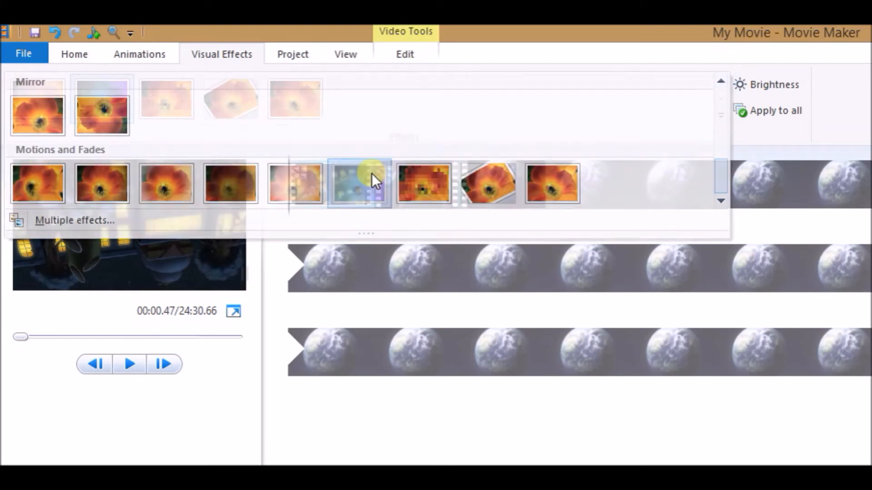
{"action": "left_click", "coordinate": [132, 363]}
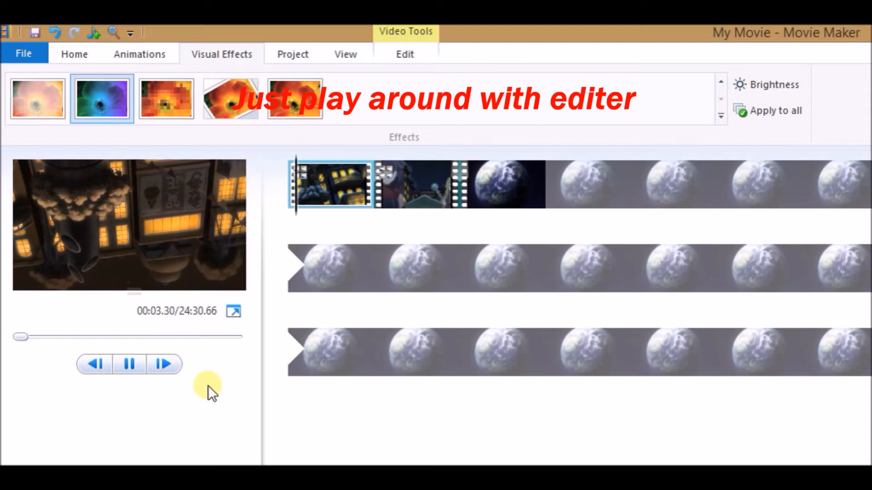
{"action": "left_click", "coordinate": [134, 363]}
Step: Apply the diamond-shaped transition to the third clip, which begins with the Earth, and play the movie from the second clip
{"action": "left_click", "coordinate": [433, 195]}
{"action": "left_click", "coordinate": [503, 168]}
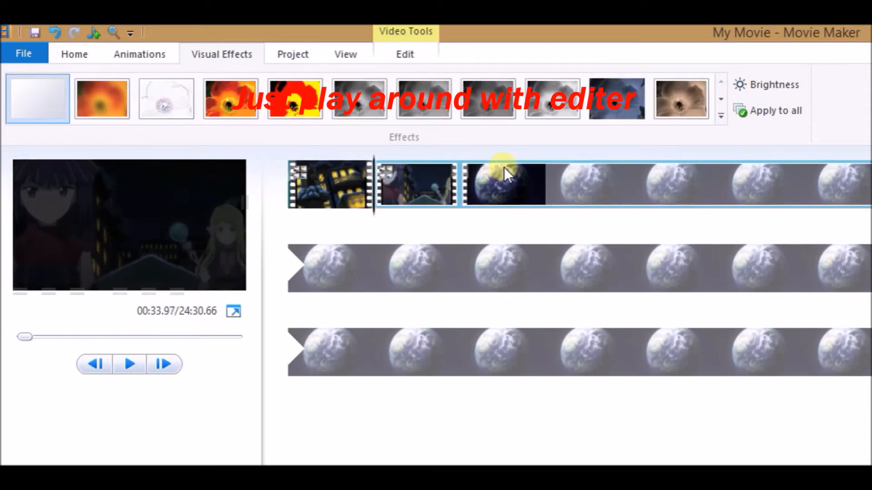
{"action": "left_click", "coordinate": [129, 53]}
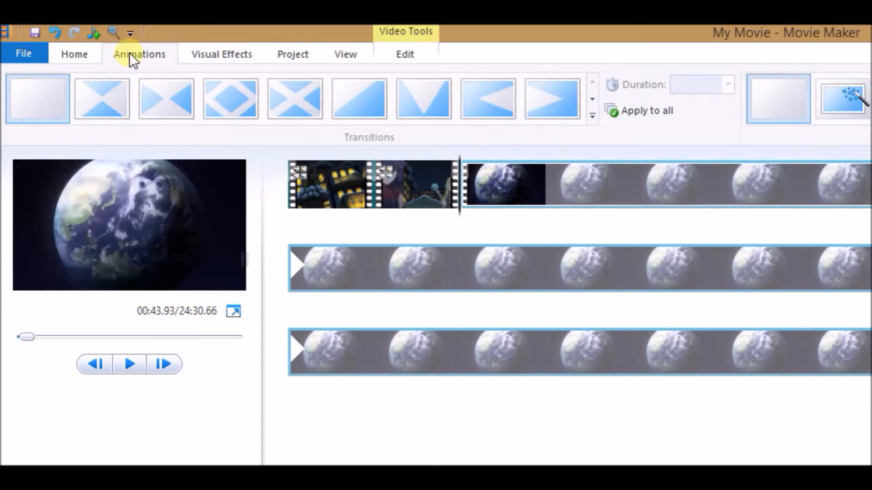
{"action": "left_click", "coordinate": [247, 111]}
{"action": "left_click", "coordinate": [451, 176]}
{"action": "key", "text": "space"}
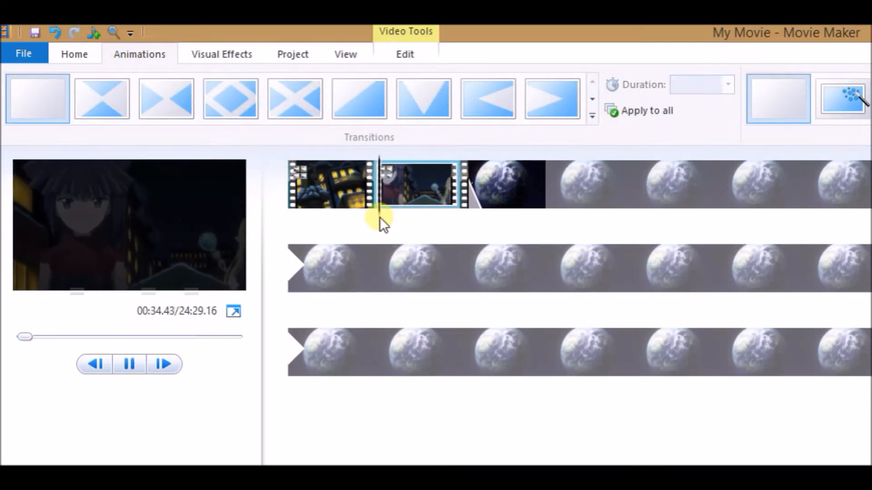
Step: Apply the bottom-centre zoom-in pan and zoom effect to the third clip, which begins with the Earth, and play it
{"action": "left_click", "coordinate": [451, 223]}
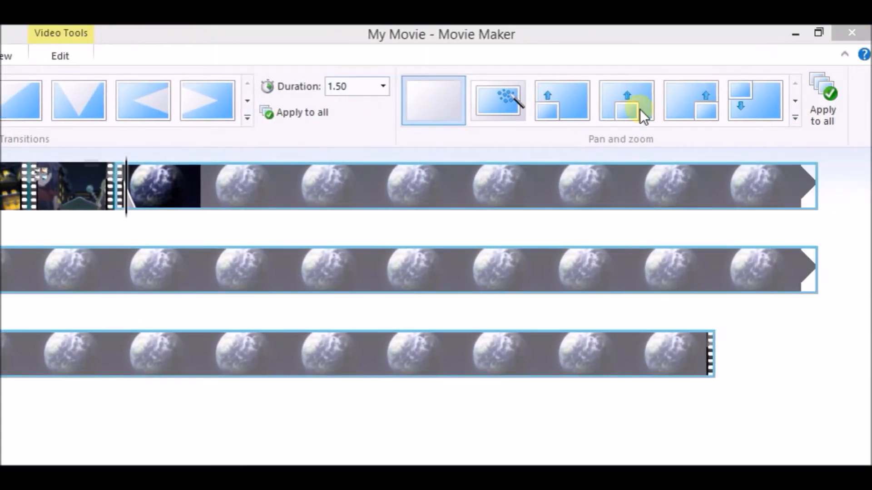
{"action": "left_click", "coordinate": [639, 109]}
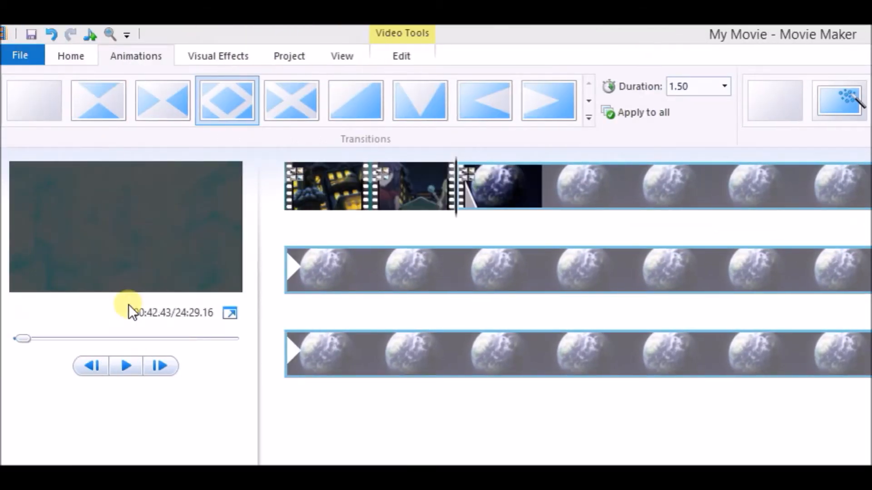
{"action": "left_click", "coordinate": [127, 366]}
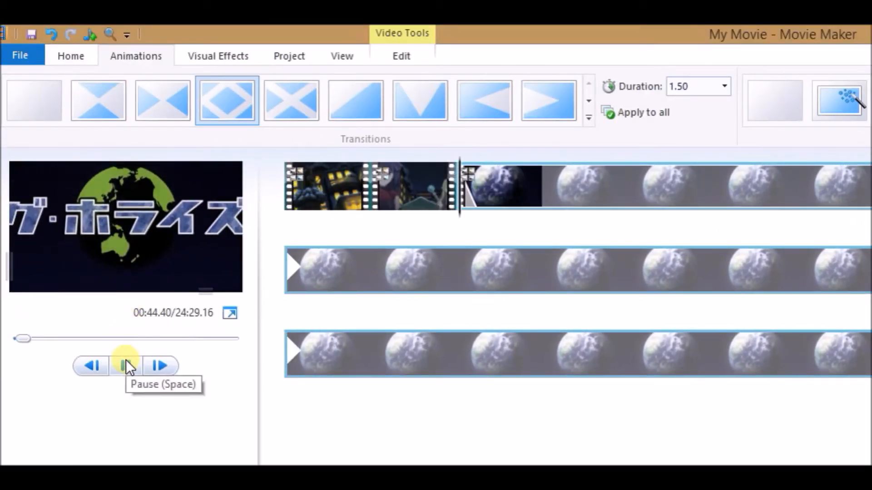
{"action": "left_click", "coordinate": [286, 61]}
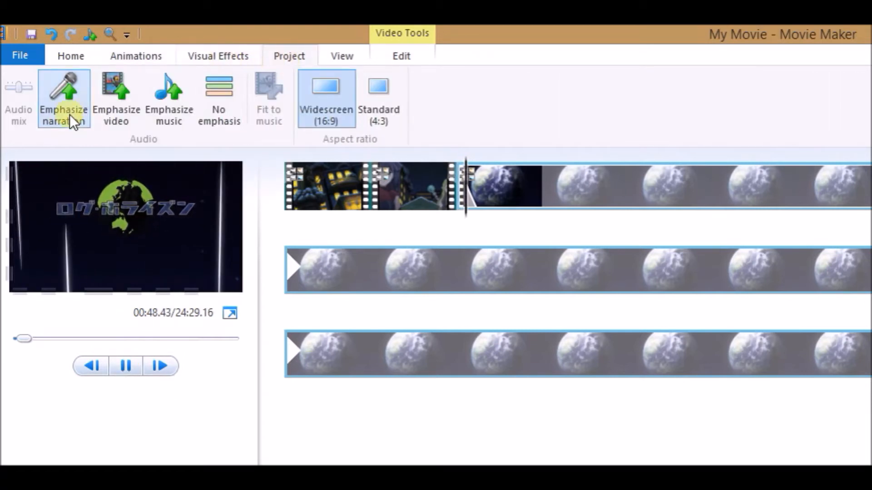
{"action": "left_click", "coordinate": [215, 57]}
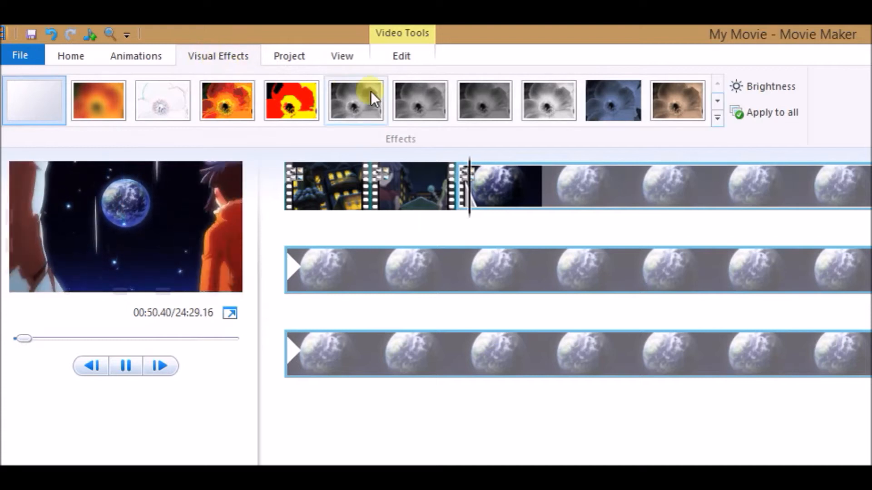
{"action": "left_click", "coordinate": [119, 49]}
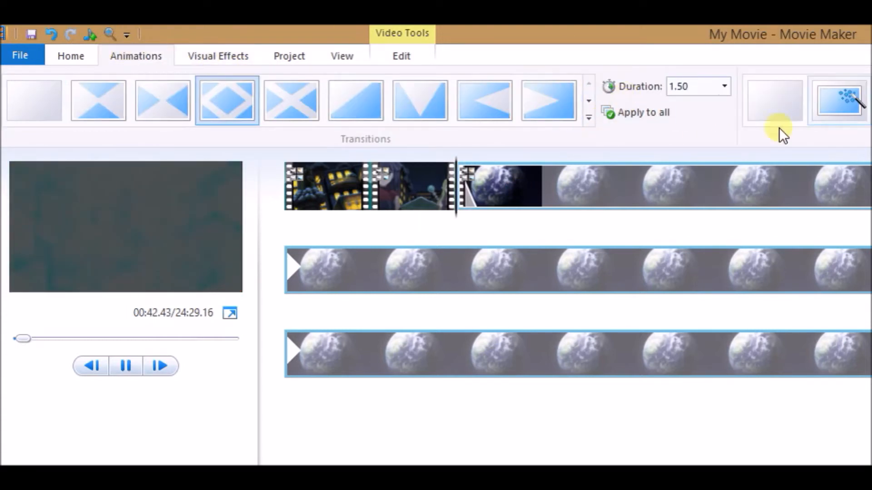
{"action": "left_click", "coordinate": [589, 118]}
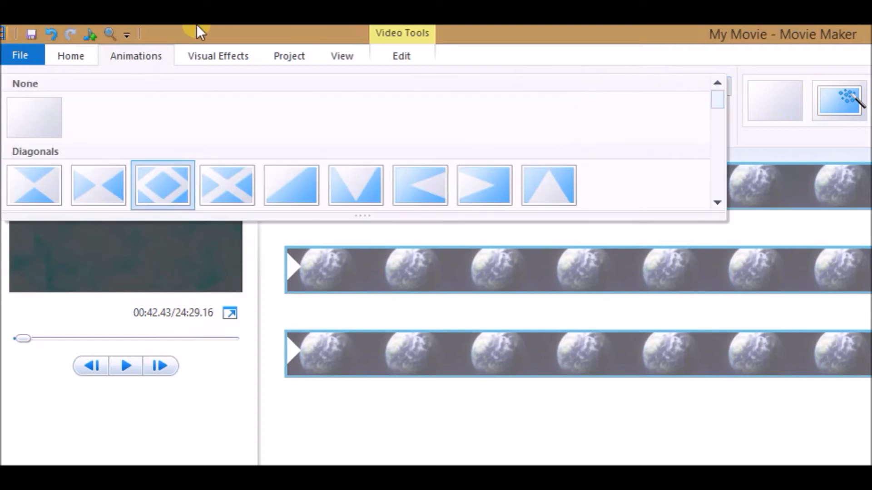
Step: Add a title before the Earth clip and replace its placeholder text with "AFVGHJKL<MNBVGHJ"
{"action": "left_click", "coordinate": [84, 56]}
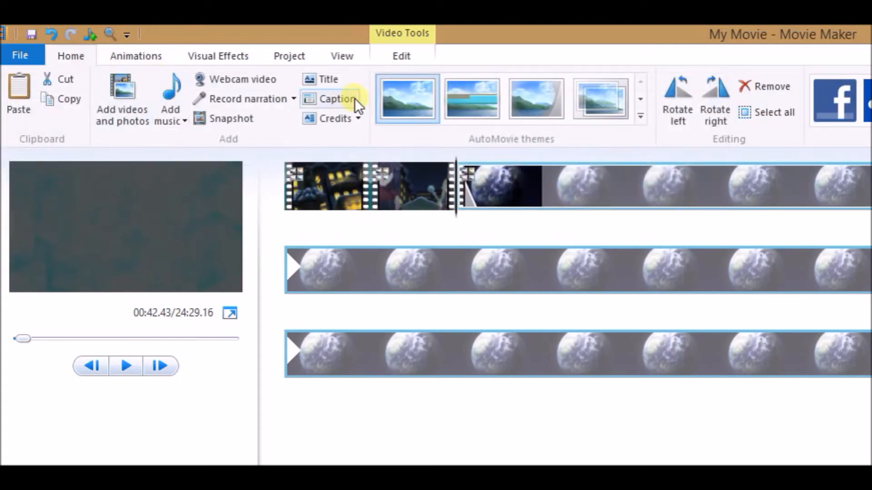
{"action": "left_click", "coordinate": [341, 82]}
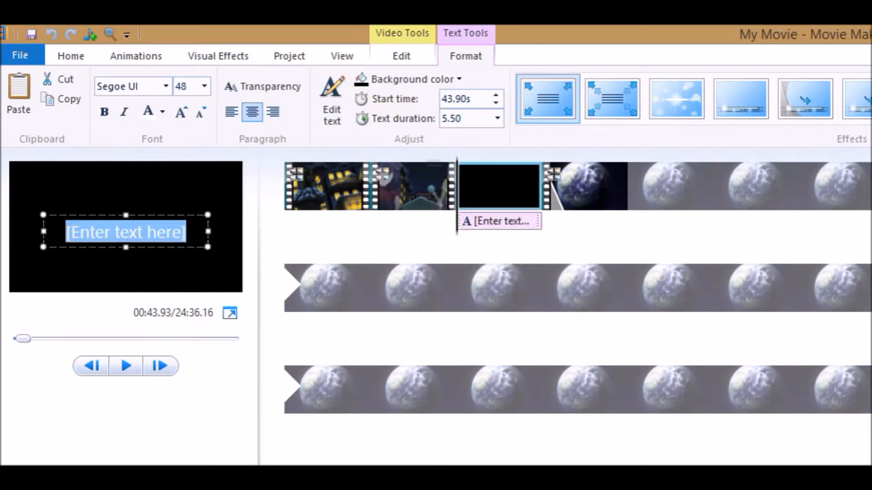
{"action": "key", "text": "BackSpace"}
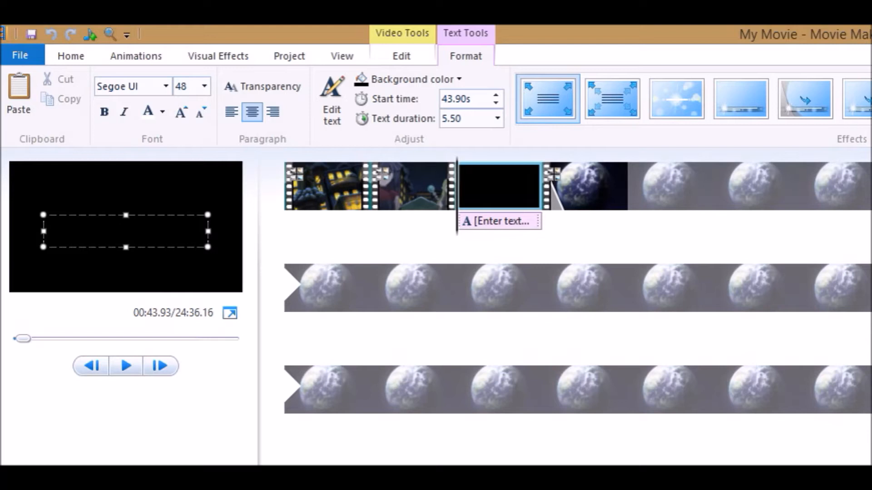
{"action": "type", "text": "AFVGHJK"}
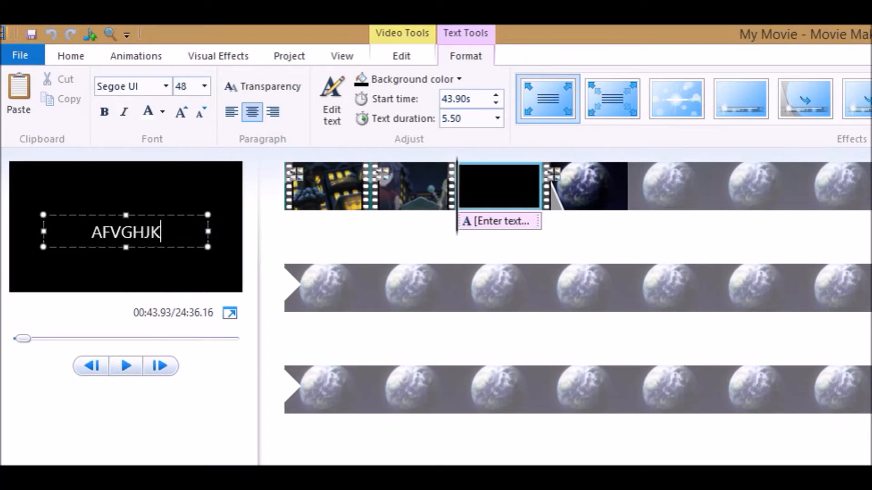
{"action": "type", "text": "L<MNBVGHj"}
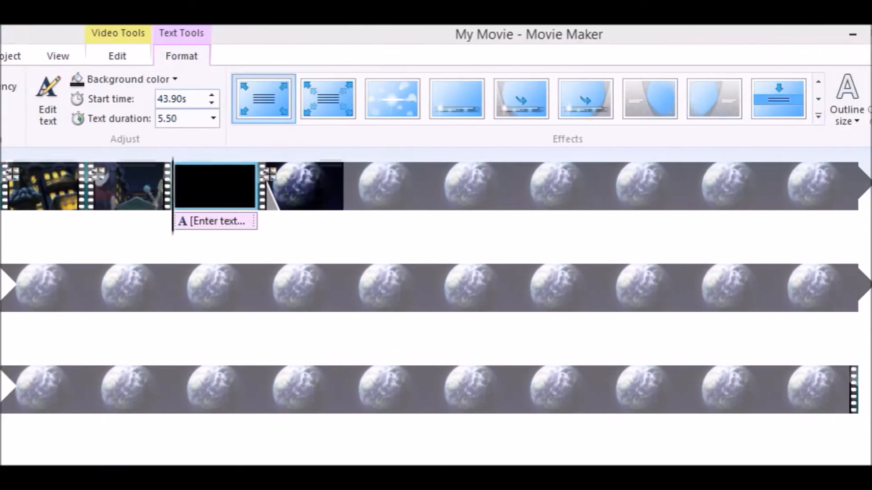
Step: Give the title text an Extra Thick outline in a light purple theme colour and preview it
{"action": "left_click", "coordinate": [331, 103]}
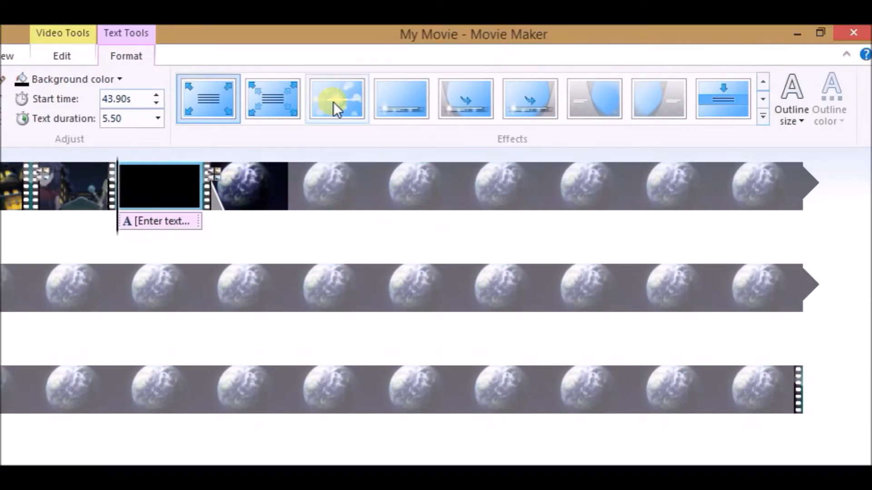
{"action": "left_click", "coordinate": [805, 118]}
{"action": "left_click", "coordinate": [759, 288]}
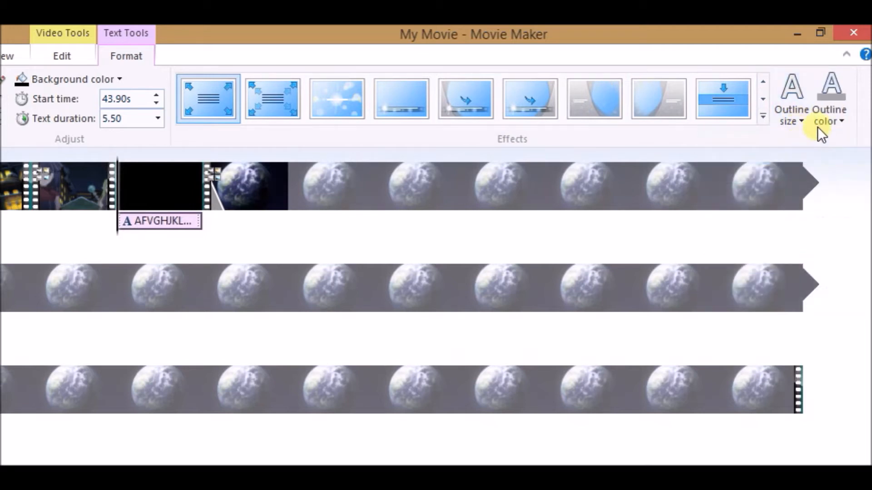
{"action": "left_click", "coordinate": [817, 127]}
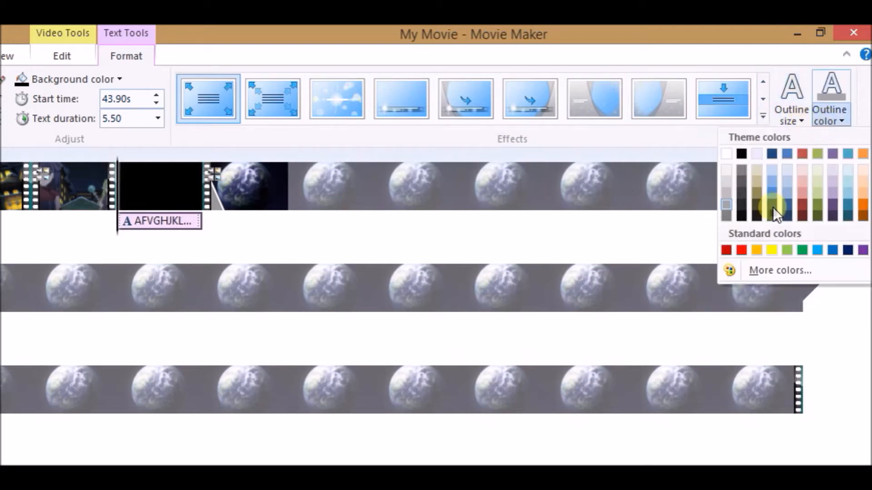
{"action": "left_click", "coordinate": [832, 172]}
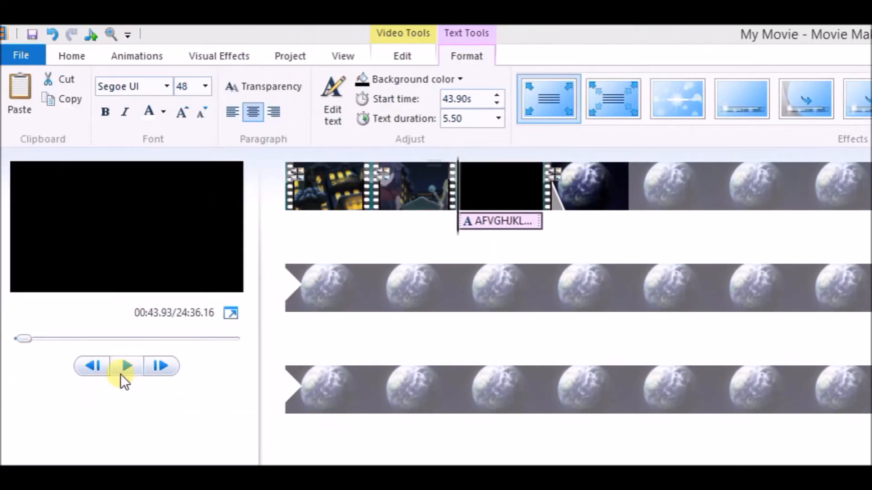
{"action": "left_click", "coordinate": [122, 373]}
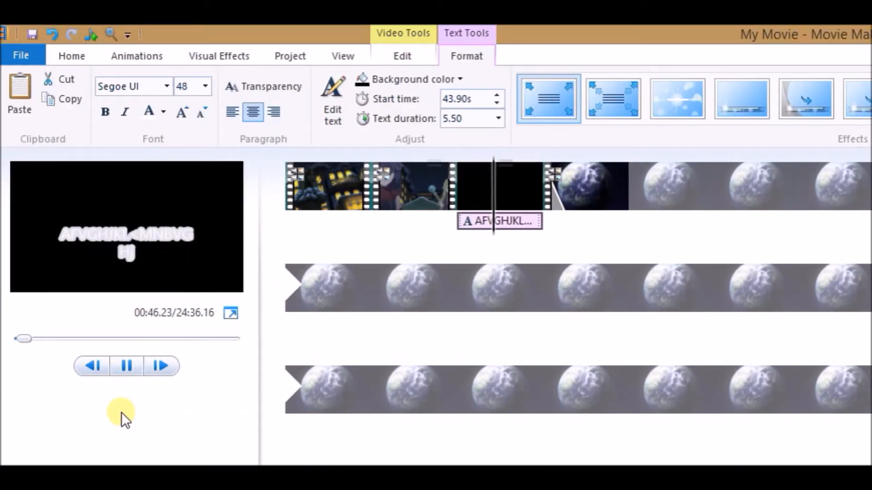
{"action": "left_click", "coordinate": [135, 366]}
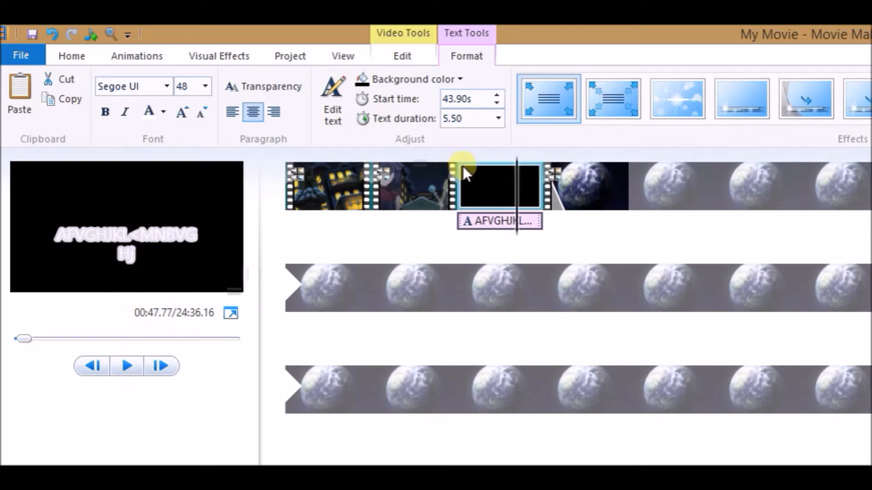
Step: Remove the black title clip in front of the Earth clip
{"action": "right_click", "coordinate": [476, 178]}
{"action": "left_click", "coordinate": [500, 189]}
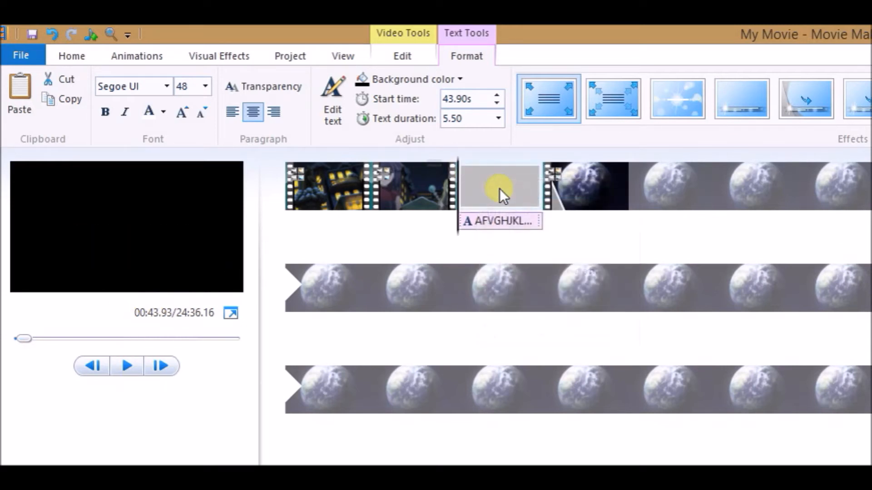
{"action": "right_click", "coordinate": [500, 190]}
{"action": "left_click", "coordinate": [542, 302]}
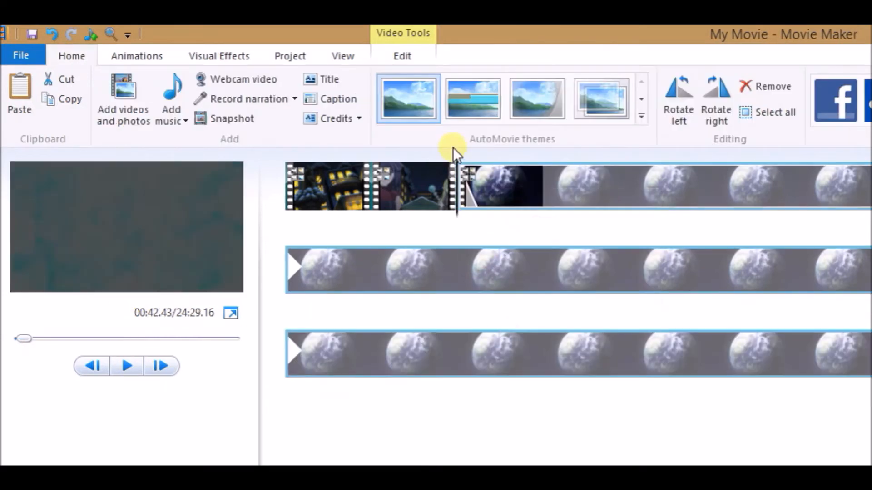
Step: Add a caption to the start of the Earth clip reading "fvgbhnjmk,l"
{"action": "left_click", "coordinate": [131, 53]}
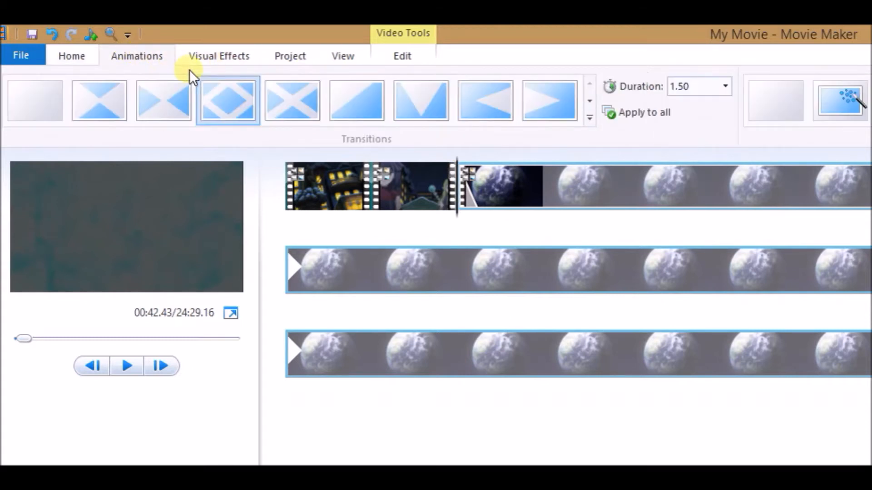
{"action": "left_click", "coordinate": [72, 56]}
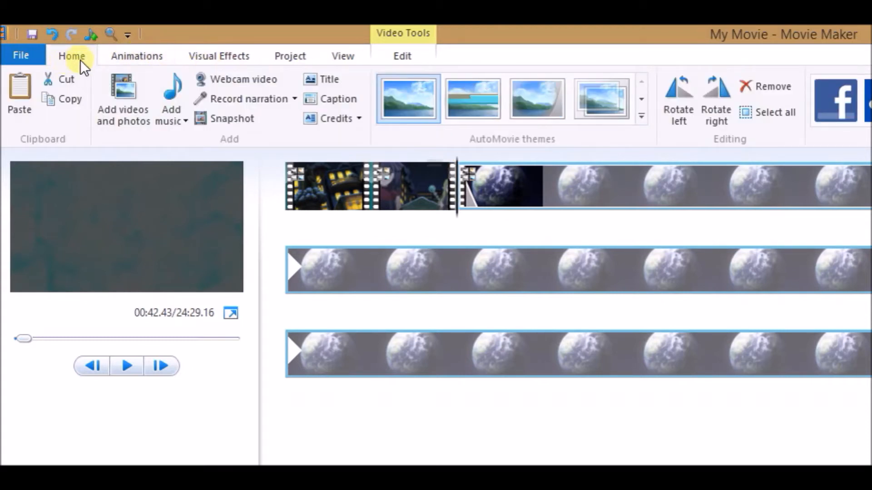
{"action": "left_click", "coordinate": [330, 99]}
{"action": "left_click", "coordinate": [159, 261]}
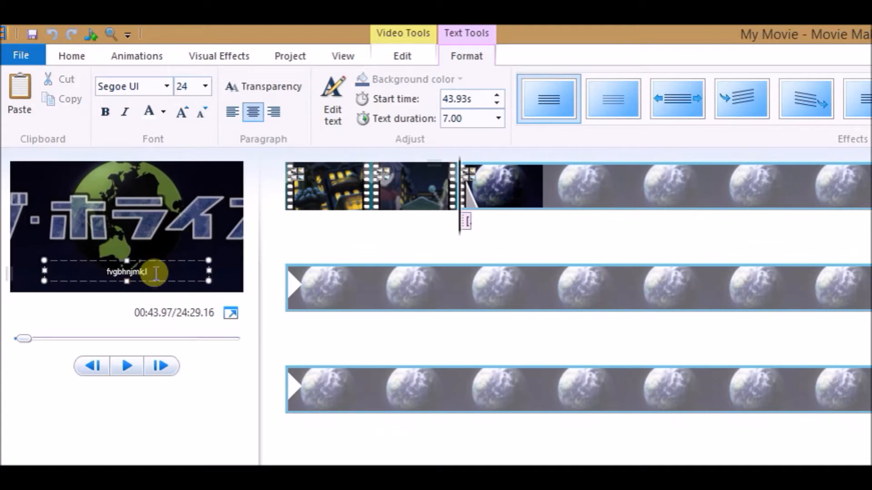
Step: Format the caption text in Lato Hairline, size 26, bold and italic, with a darker text colour
{"action": "left_click_drag", "start_coordinate": [156, 272], "coordinate": [18, 279]}
{"action": "left_click", "coordinate": [205, 84]}
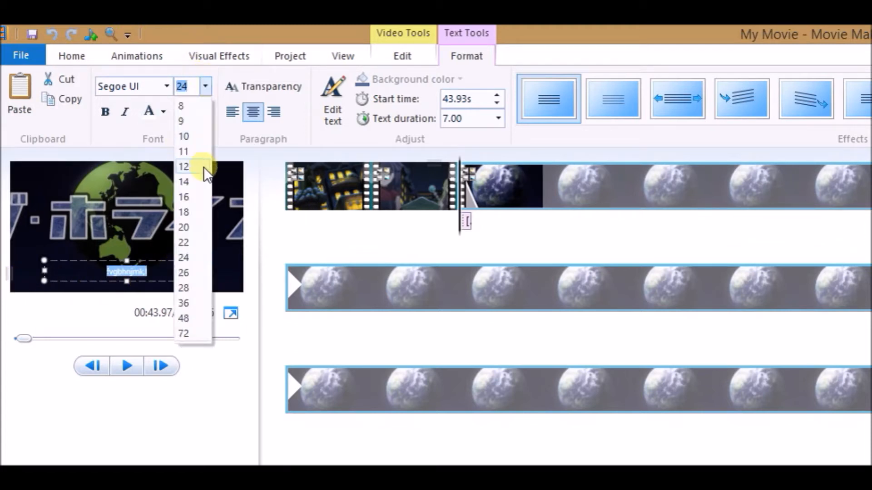
{"action": "left_click", "coordinate": [198, 277]}
{"action": "left_click", "coordinate": [165, 87]}
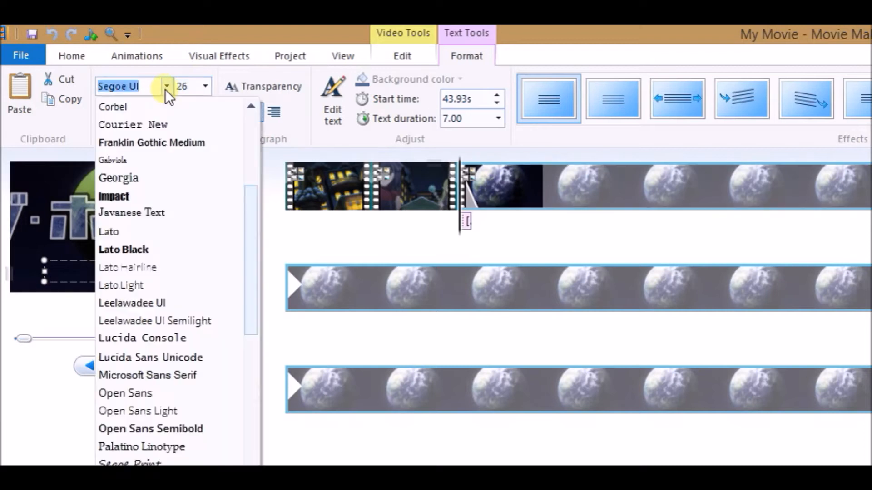
{"action": "left_click", "coordinate": [178, 274]}
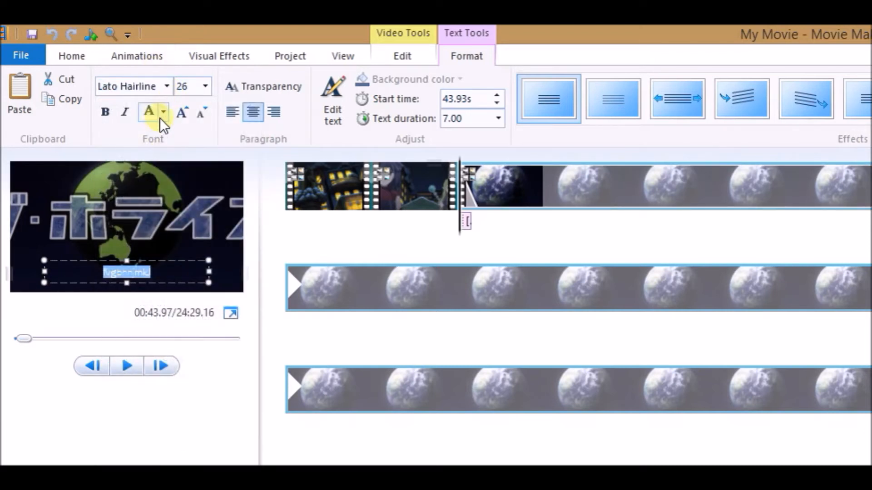
{"action": "left_click", "coordinate": [166, 117]}
{"action": "left_click", "coordinate": [180, 208]}
{"action": "left_click", "coordinate": [105, 113]}
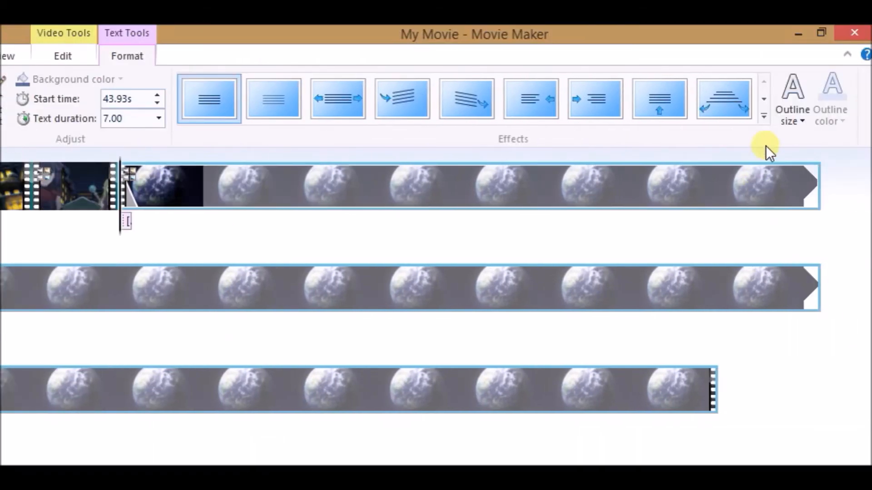
Step: Give the caption text a Thick outline in dark red
{"action": "left_click", "coordinate": [790, 119]}
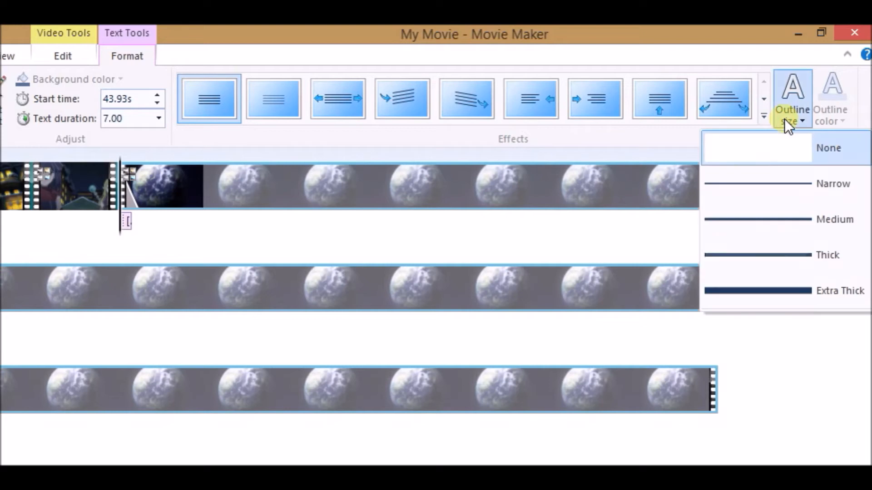
{"action": "left_click", "coordinate": [767, 256]}
{"action": "left_click", "coordinate": [831, 109]}
{"action": "left_click", "coordinate": [797, 217]}
Step: Apply the text effect that moves the caption in from the right and preview it briefly
{"action": "left_click", "coordinate": [527, 92]}
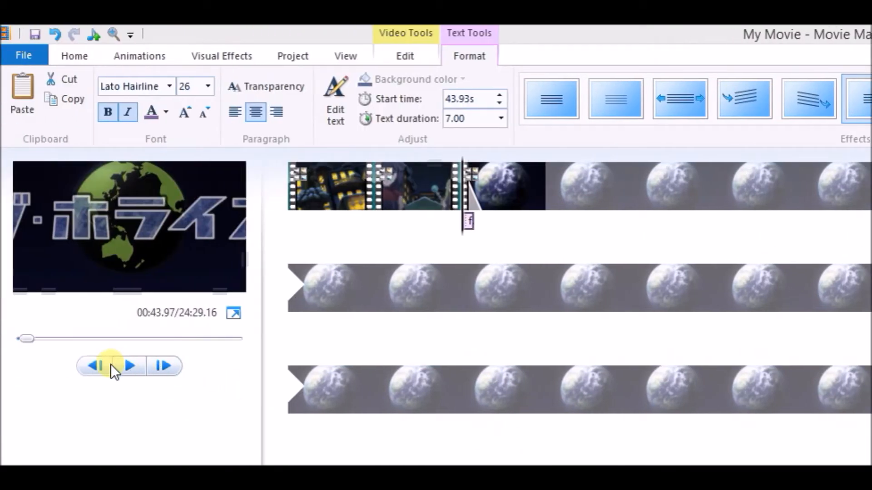
{"action": "left_click", "coordinate": [138, 365]}
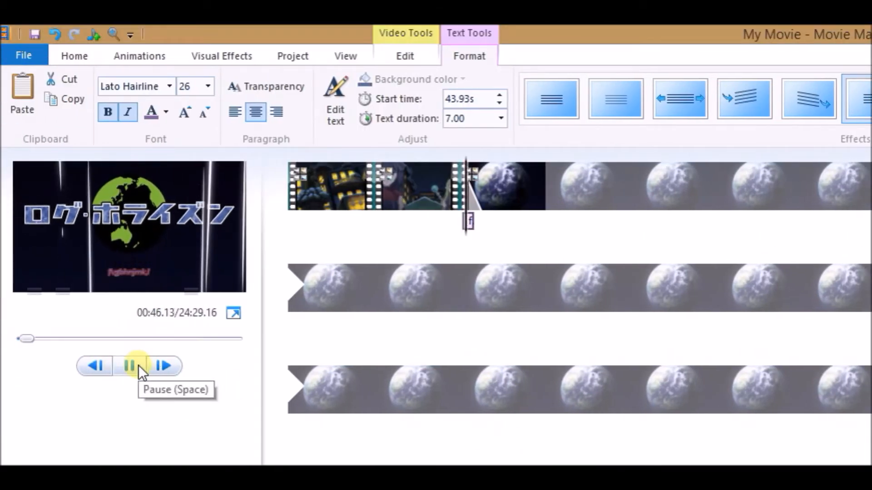
{"action": "left_click", "coordinate": [138, 365]}
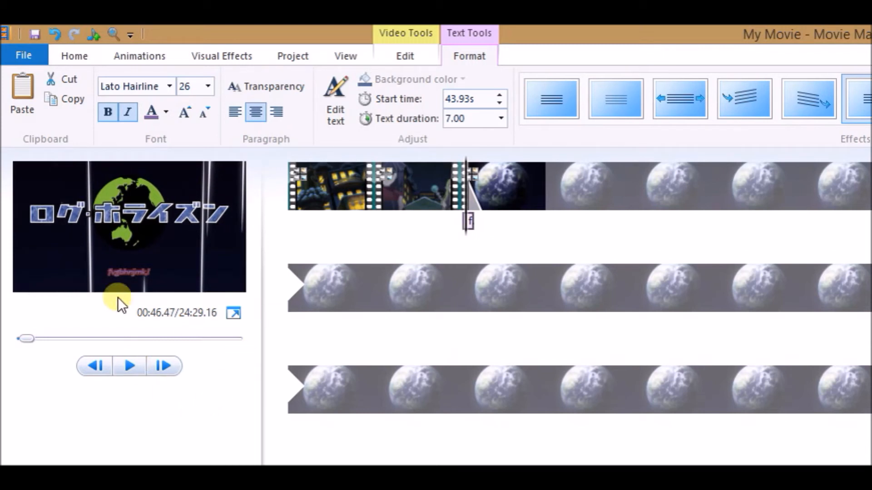
Step: Move the caption's text box up to the top edge of the picture, above the globe
{"action": "left_click", "coordinate": [129, 272]}
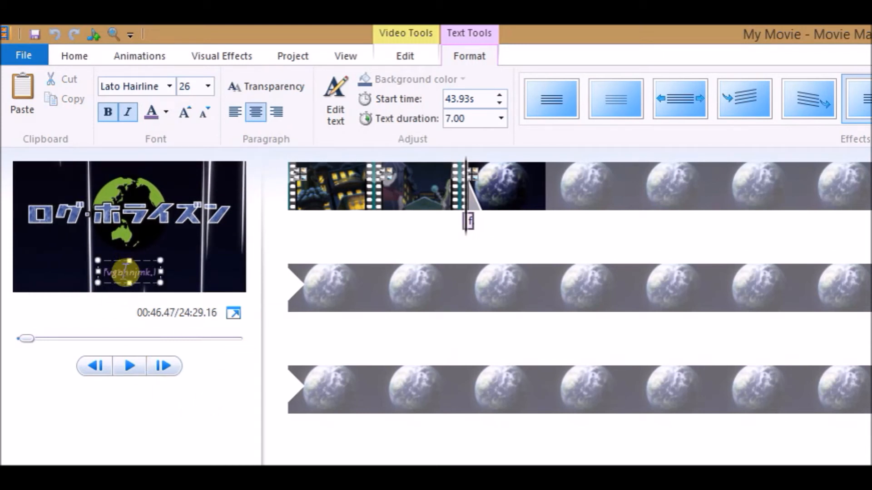
{"action": "left_click_drag", "start_coordinate": [121, 274], "coordinate": [112, 265]}
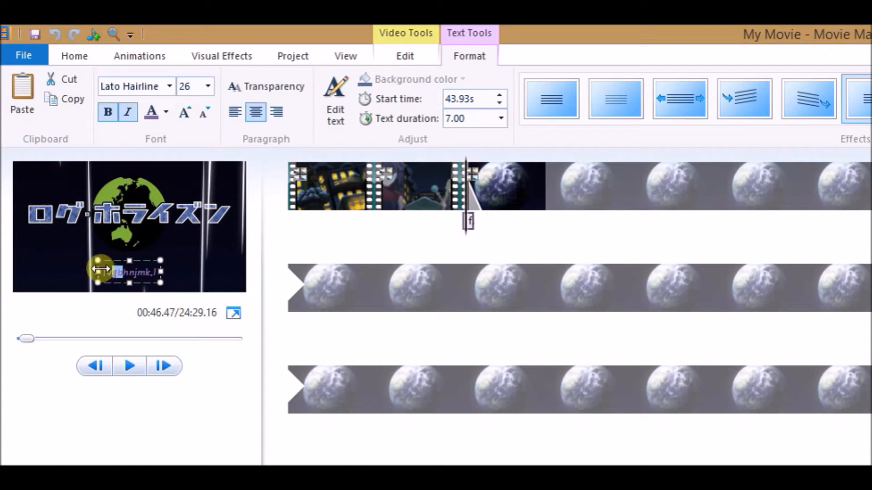
{"action": "left_click", "coordinate": [126, 253]}
{"action": "left_click_drag", "start_coordinate": [126, 253], "coordinate": [130, 137]}
{"action": "left_click", "coordinate": [622, 206]}
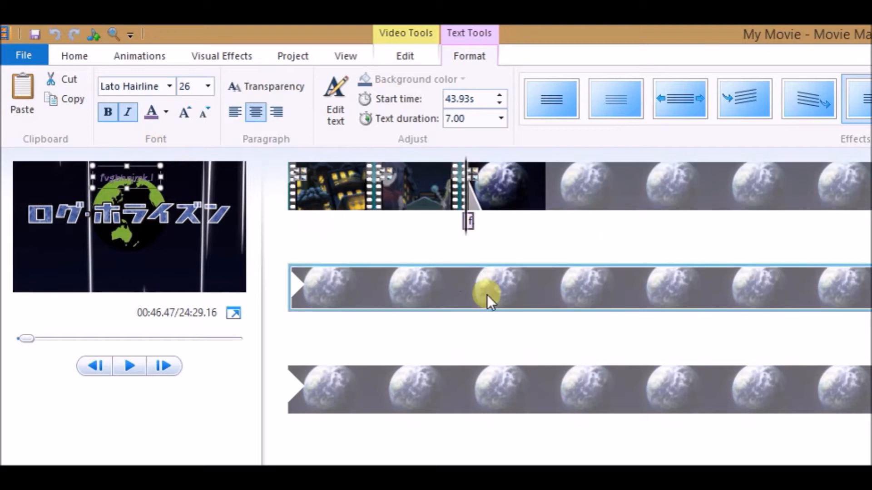
Step: Set the caption's text duration to 5000 seconds
{"action": "left_click", "coordinate": [499, 121]}
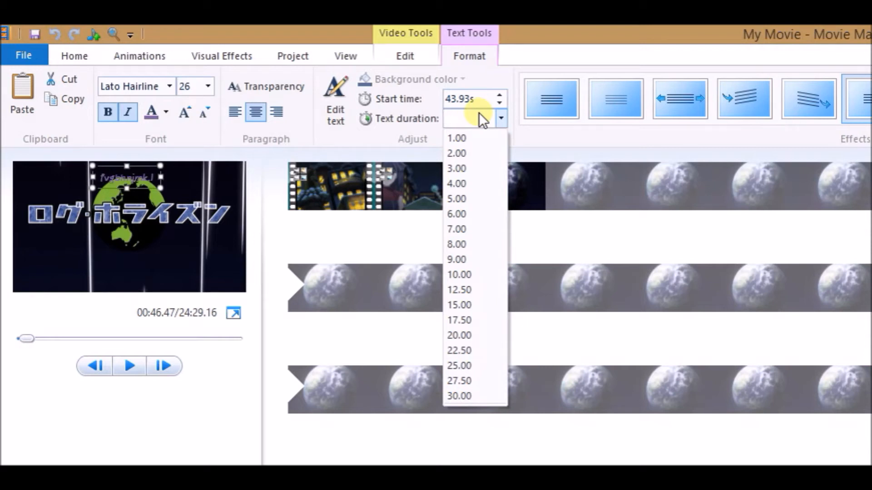
{"action": "type", "text": "5000"}
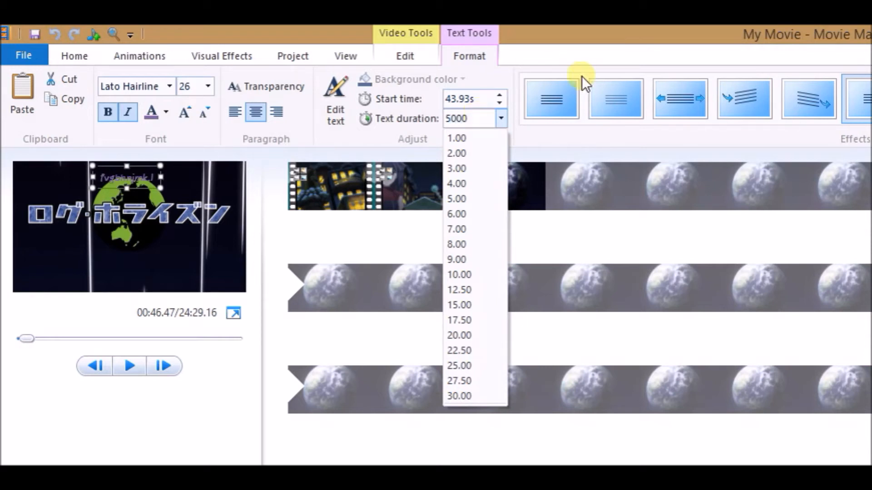
{"action": "key", "text": "Return"}
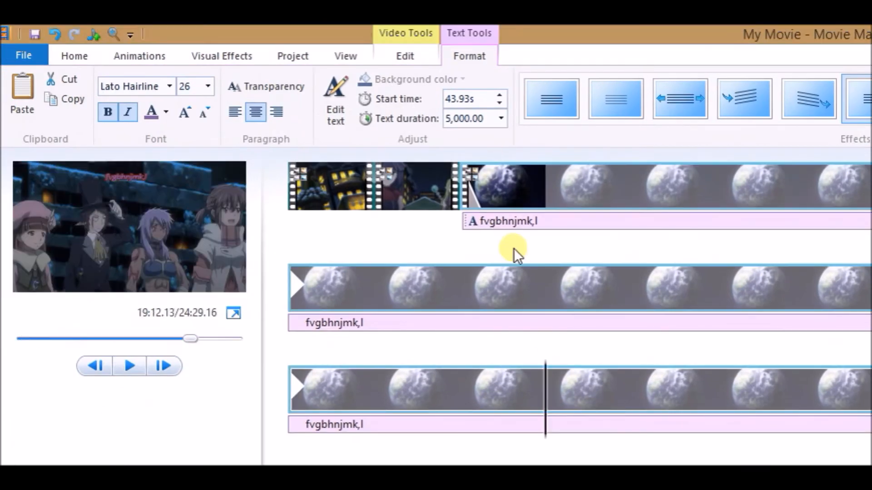
Step: Remove the long third clip with the globe from the storyboard
{"action": "left_click", "coordinate": [493, 179]}
{"action": "right_click", "coordinate": [492, 179]}
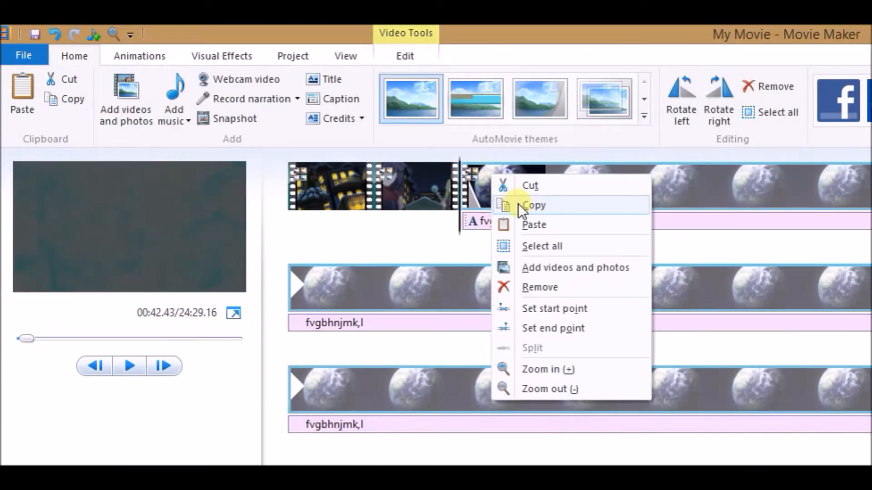
{"action": "left_click", "coordinate": [545, 289]}
Step: Apply the second AutoMovie theme to the remaining two clips and decline adding music
{"action": "left_click", "coordinate": [320, 181]}
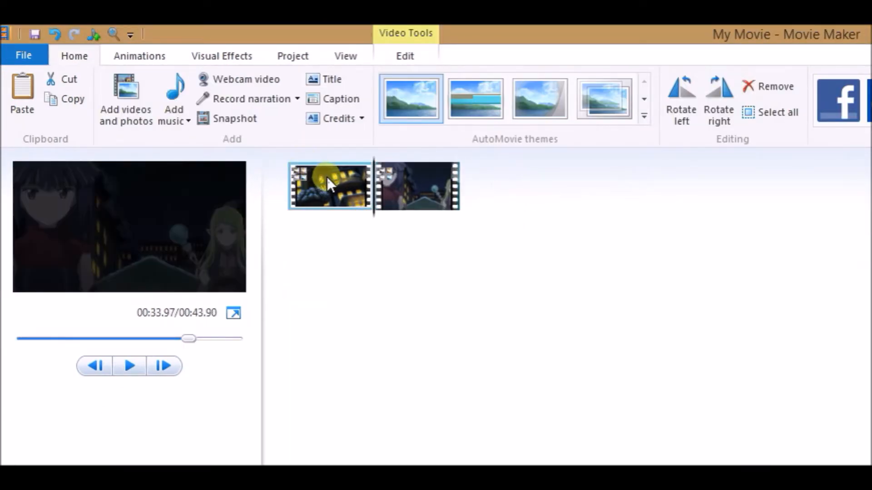
{"action": "left_click", "coordinate": [449, 107]}
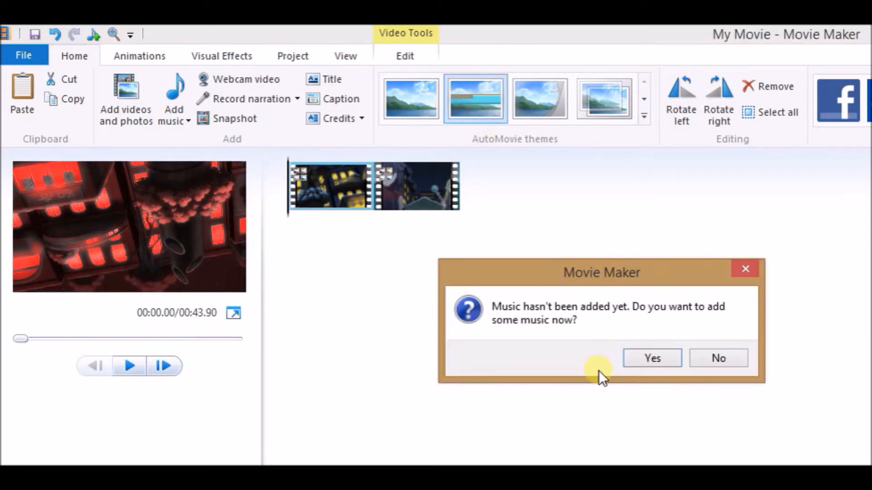
{"action": "left_click", "coordinate": [720, 360]}
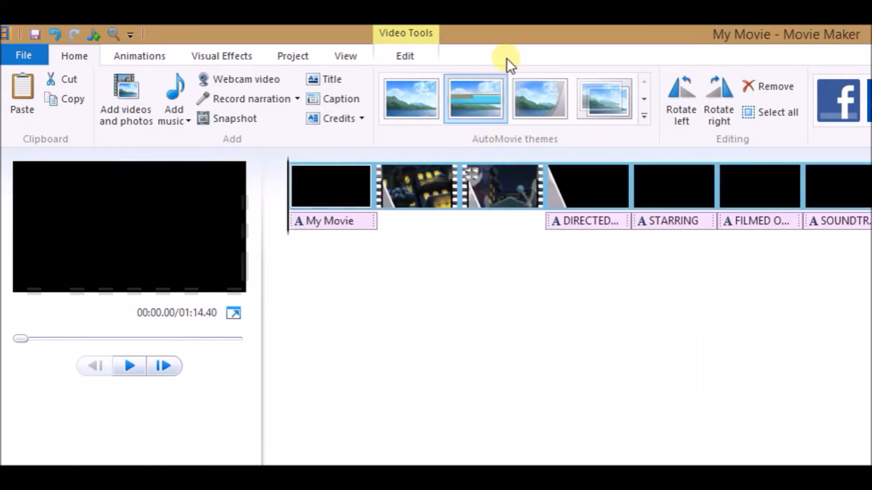
Step: Preview the theme's DIRECTED BY, STARRING and FILMED ON LOCATION credit clips
{"action": "left_click", "coordinate": [597, 192]}
{"action": "key", "text": "space"}
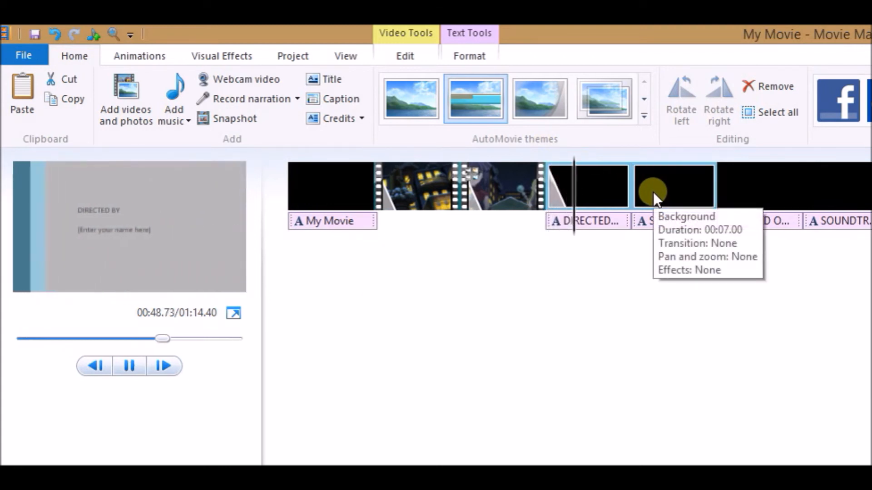
{"action": "left_click", "coordinate": [653, 192]}
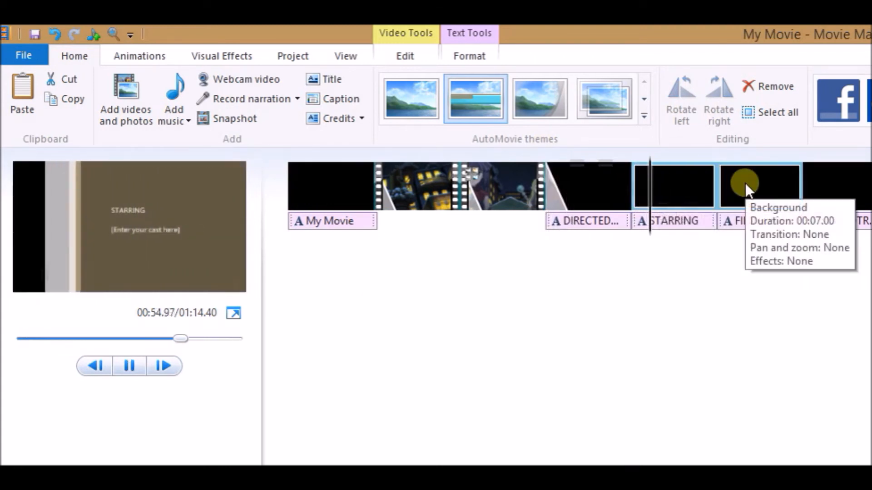
{"action": "left_click", "coordinate": [752, 193]}
{"action": "key", "text": "space"}
Step: Remove the four credit clips at the end of the movie: SOUNDTRACK, FILMED ON LOCATION, STARRING and DIRECTED BY
{"action": "right_click", "coordinate": [822, 194]}
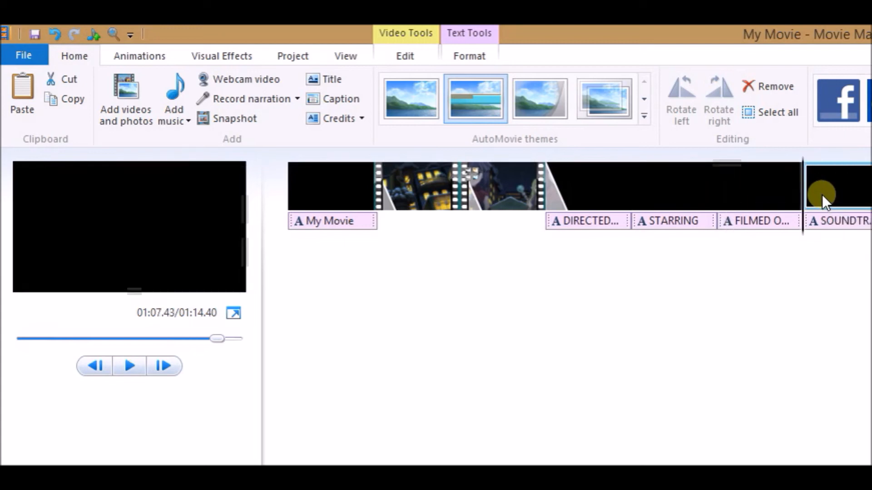
{"action": "left_click", "coordinate": [860, 308]}
{"action": "right_click", "coordinate": [747, 181]}
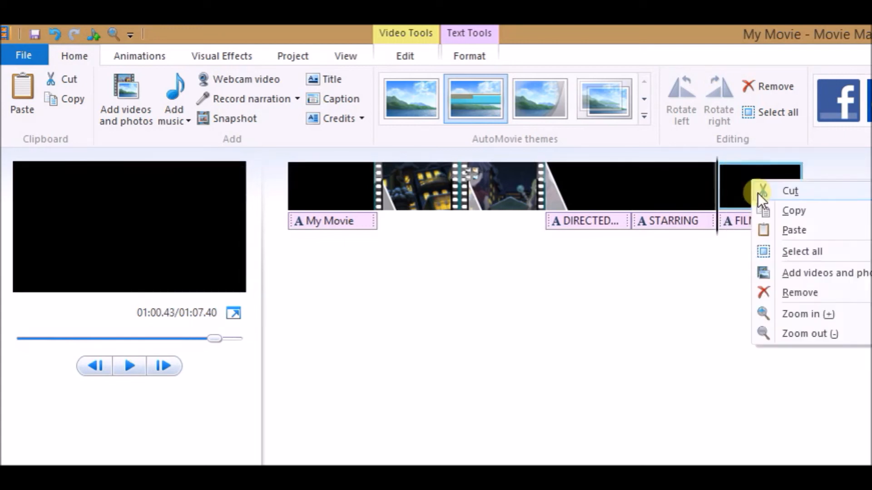
{"action": "left_click", "coordinate": [796, 293]}
{"action": "right_click", "coordinate": [666, 186]}
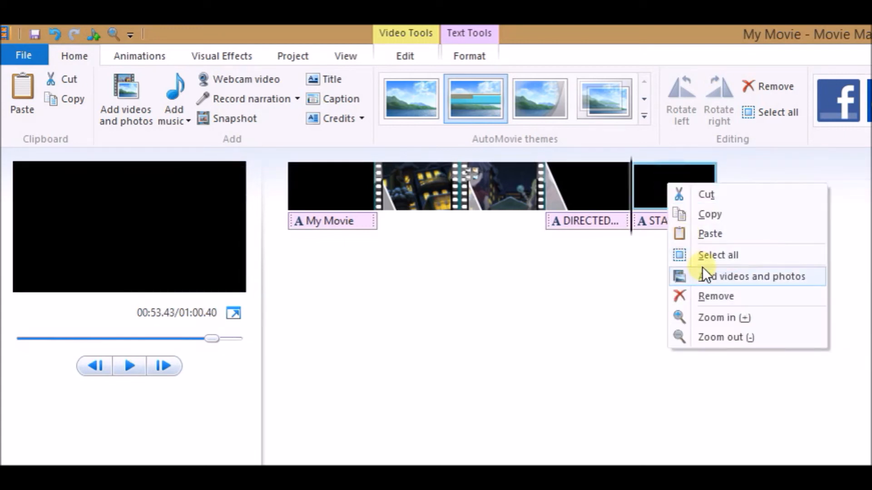
{"action": "left_click", "coordinate": [706, 295]}
{"action": "right_click", "coordinate": [601, 193]}
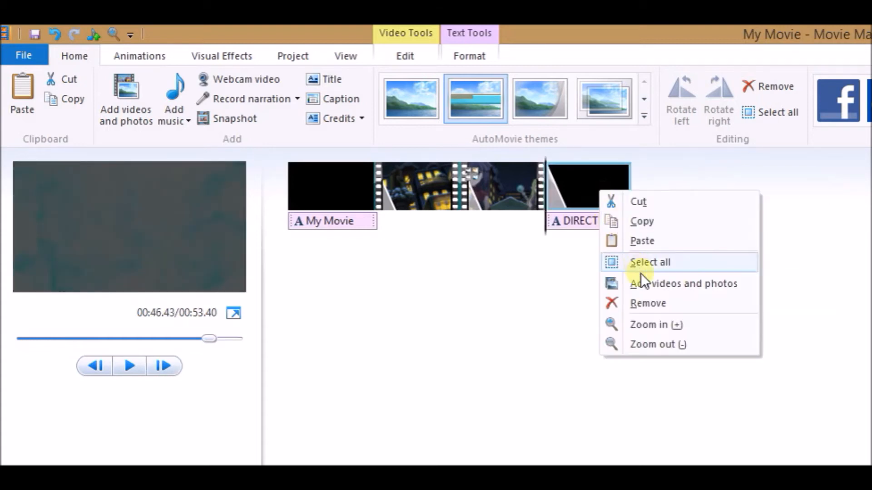
{"action": "left_click", "coordinate": [649, 303]}
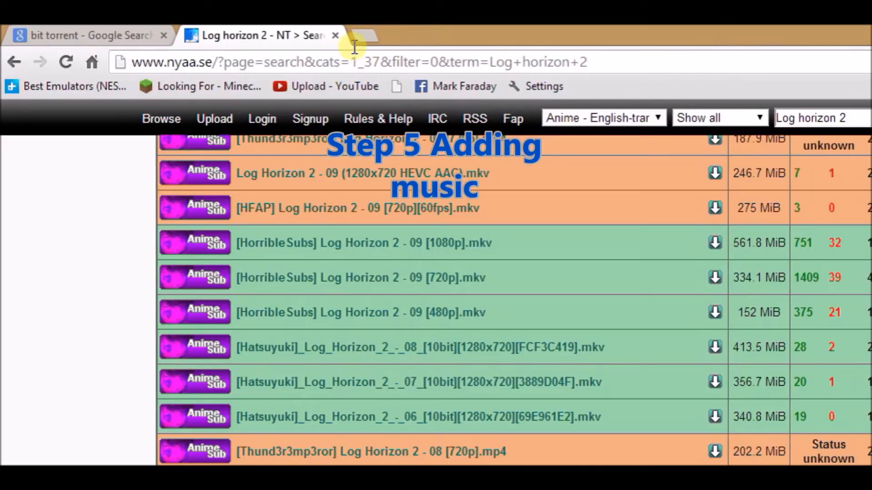
Step: In the web browser, search YouTube for "This is war" in a new tab and open the Thirty Seconds To Mars music video
{"action": "left_click", "coordinate": [359, 35]}
{"action": "left_click", "coordinate": [318, 86]}
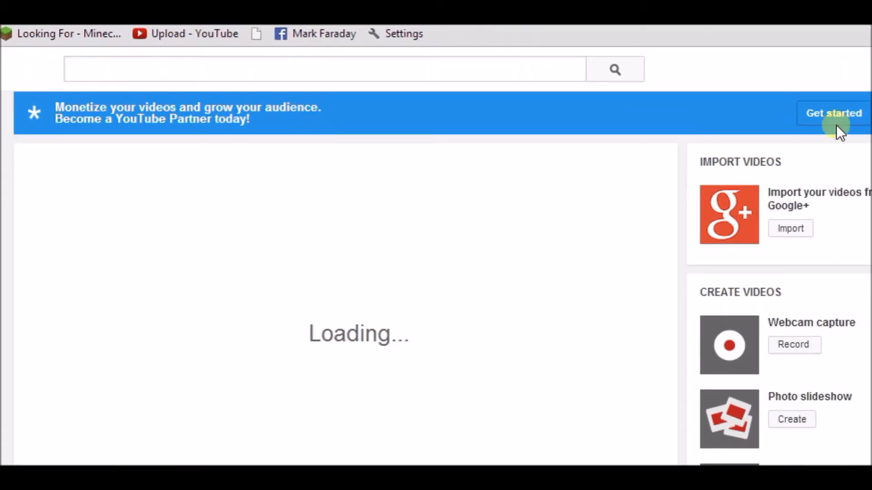
{"action": "left_click", "coordinate": [491, 74]}
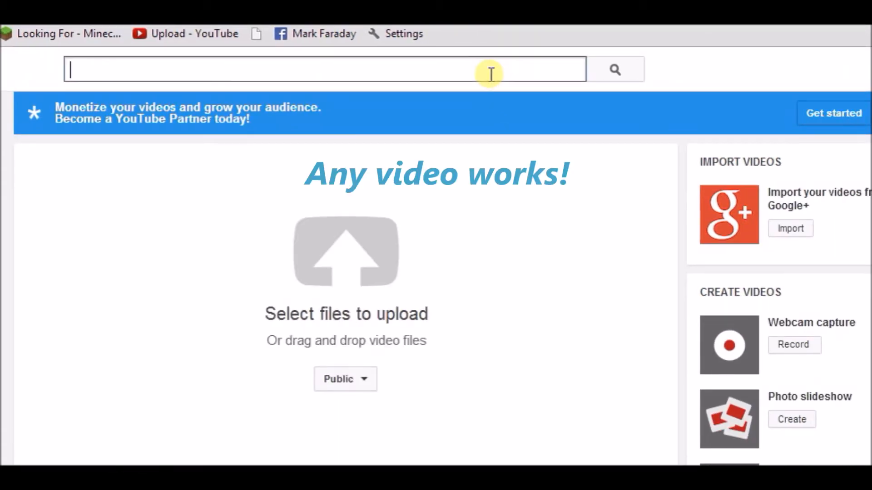
{"action": "type", "text": "This is war"}
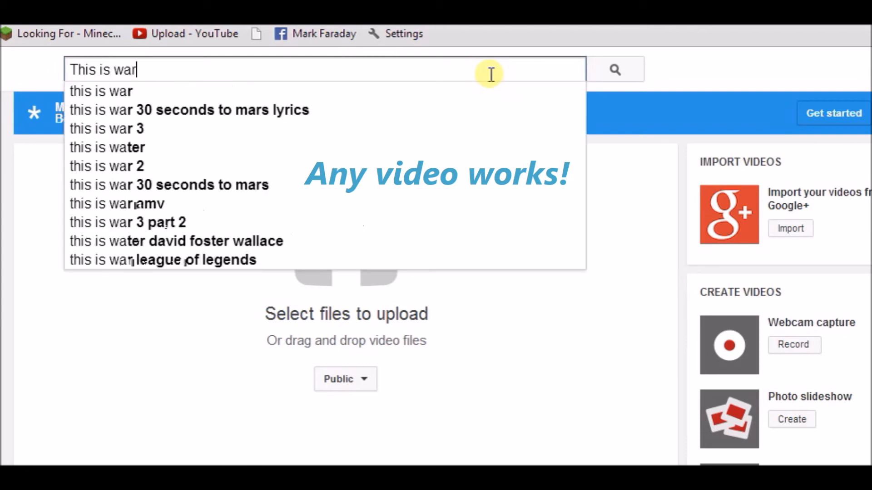
{"action": "key", "text": "Escape"}
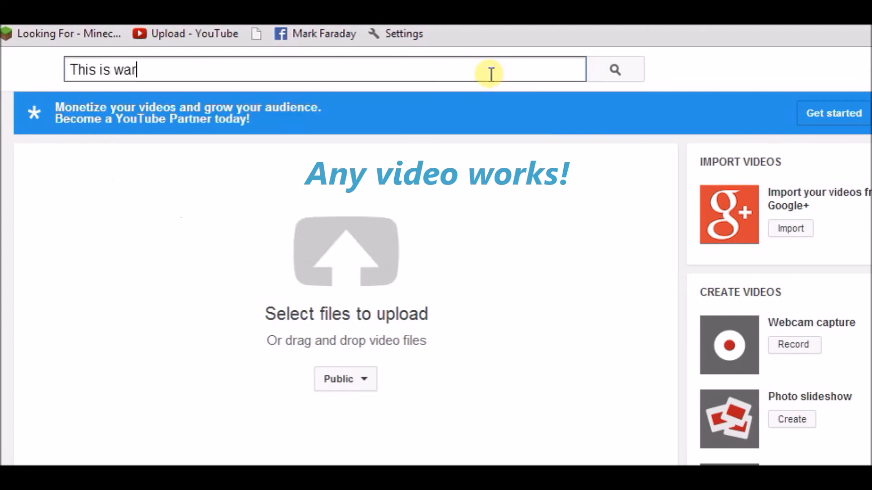
{"action": "key", "text": "Return"}
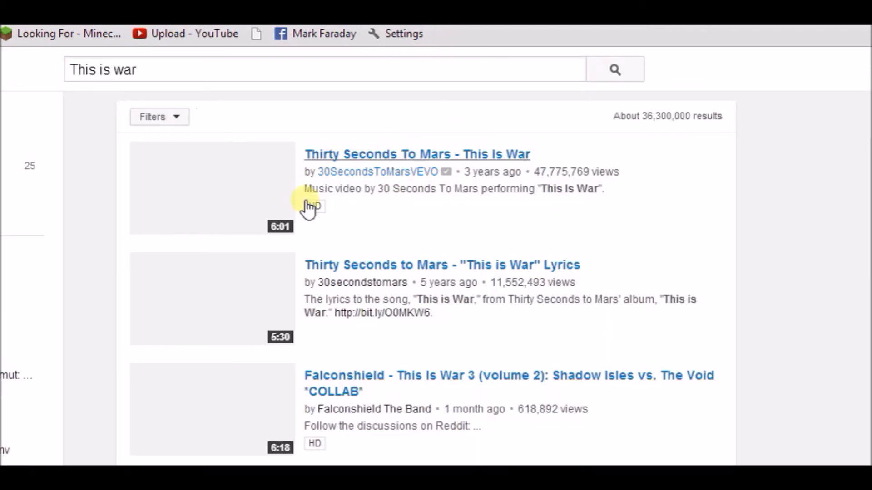
{"action": "left_click", "coordinate": [240, 186]}
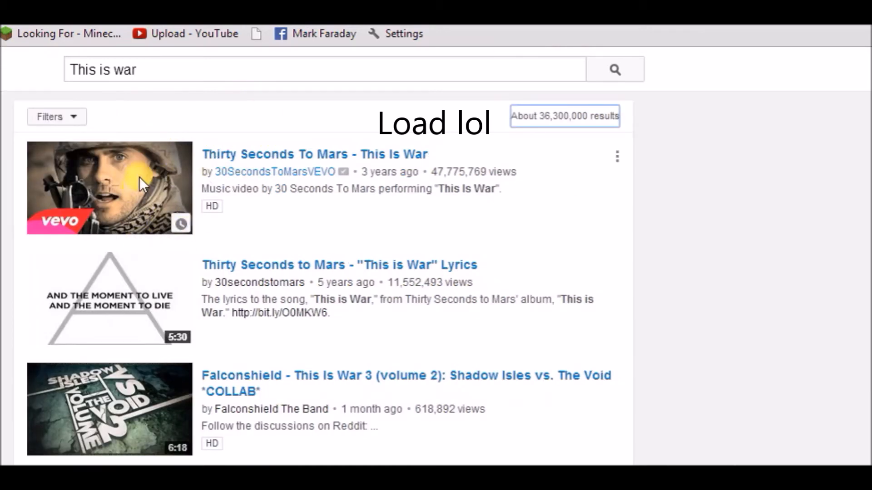
{"action": "left_click", "coordinate": [190, 207]}
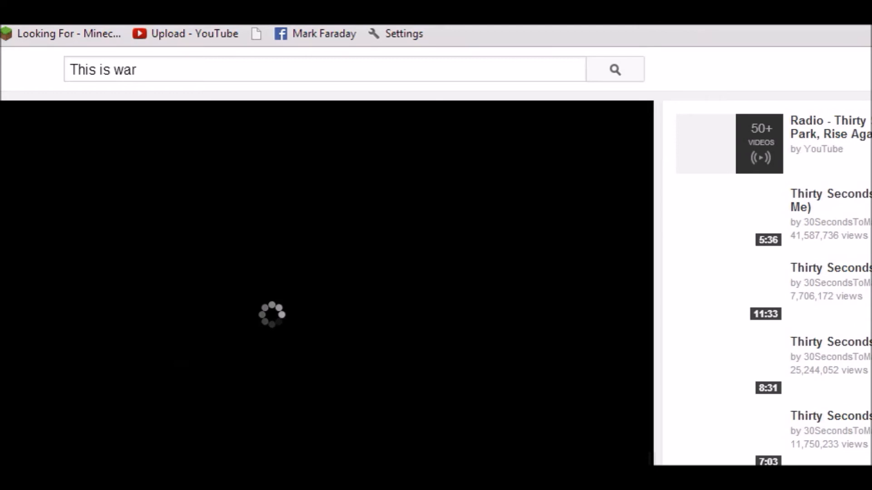
Step: Show the video's share options and copy its short share URL
{"action": "scroll", "coordinate": [607, 175], "scroll_direction": "down", "scroll_amount": 6}
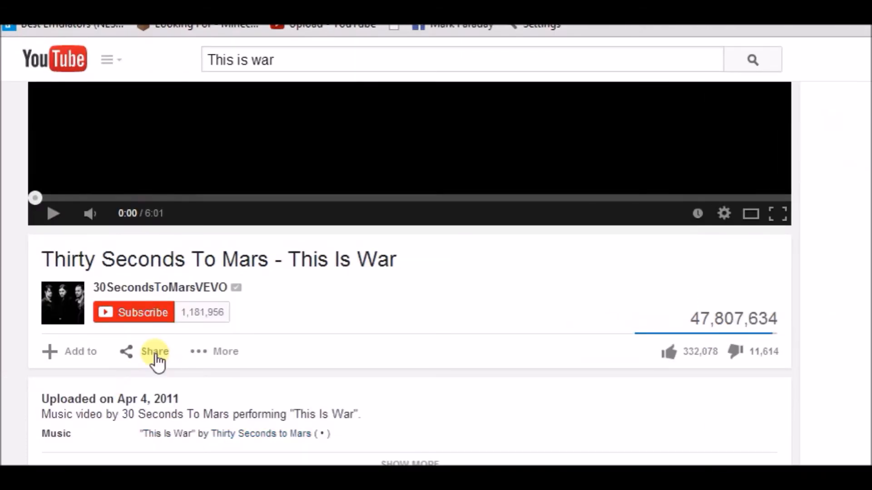
{"action": "scroll", "coordinate": [562, 180], "scroll_direction": "down", "scroll_amount": 4}
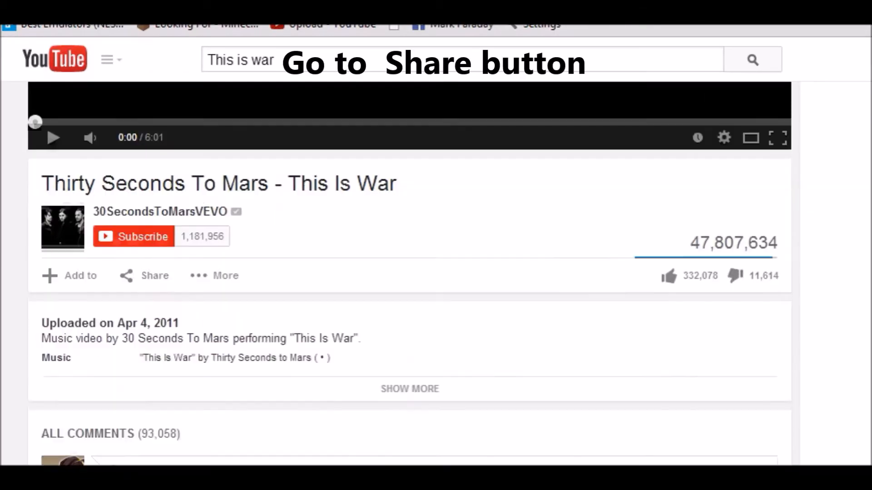
{"action": "scroll", "coordinate": [561, 181], "scroll_direction": "up", "scroll_amount": 1}
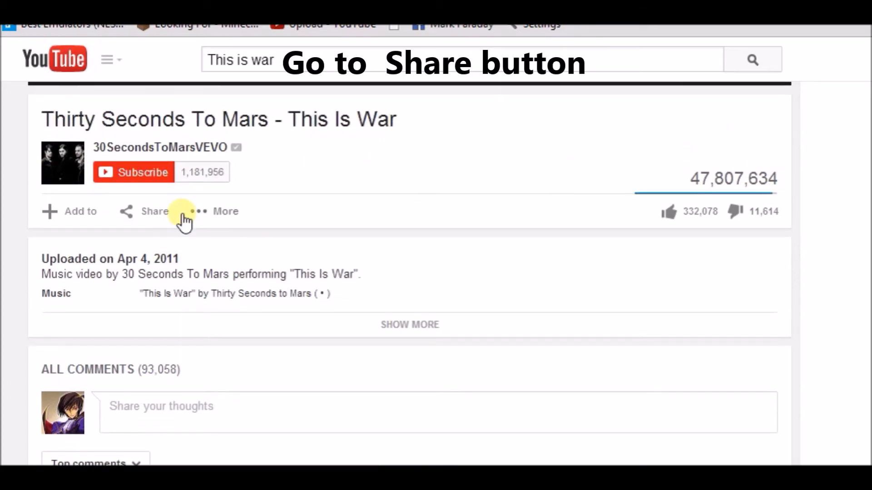
{"action": "left_click", "coordinate": [143, 215]}
{"action": "left_click_drag", "start_coordinate": [302, 329], "coordinate": [145, 318]}
{"action": "right_click", "coordinate": [156, 344]}
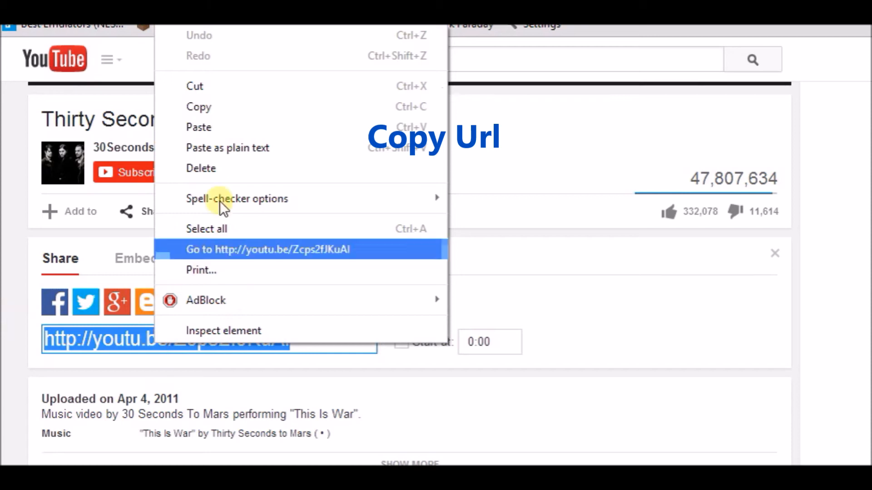
{"action": "left_click", "coordinate": [206, 110]}
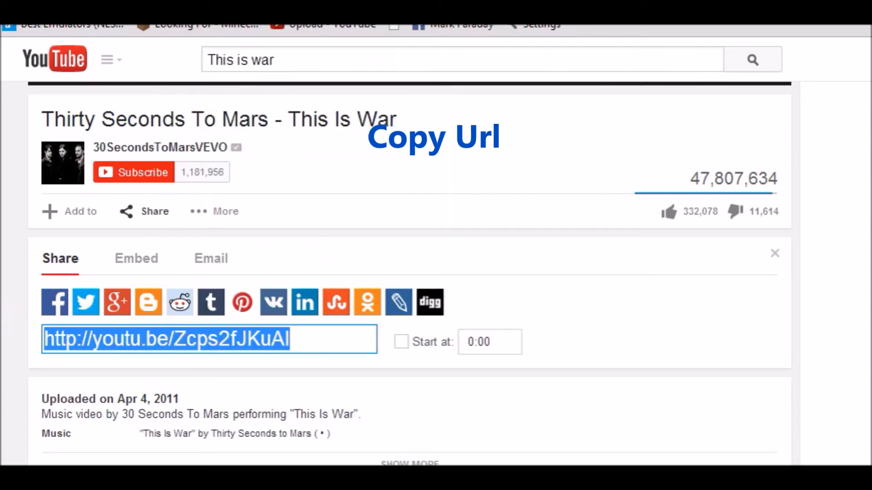
Step: Search Google for "mp3 converter" in a new tab and open the youtube-mp3.org converter
{"action": "scroll", "coordinate": [837, 126], "scroll_direction": "up", "scroll_amount": 10}
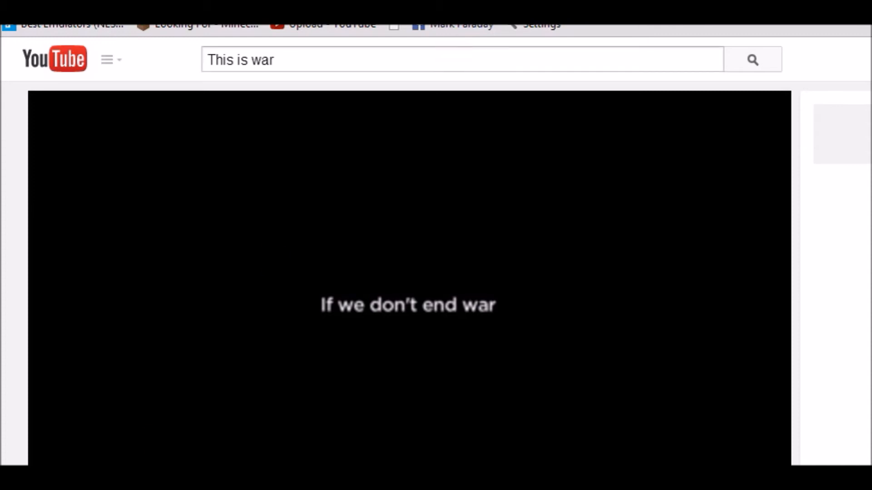
{"action": "key", "text": "Return"}
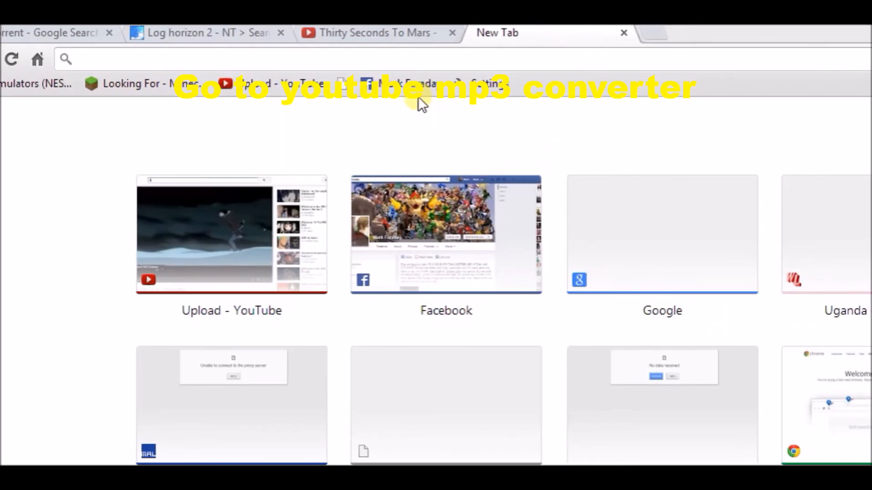
{"action": "left_click", "coordinate": [438, 63]}
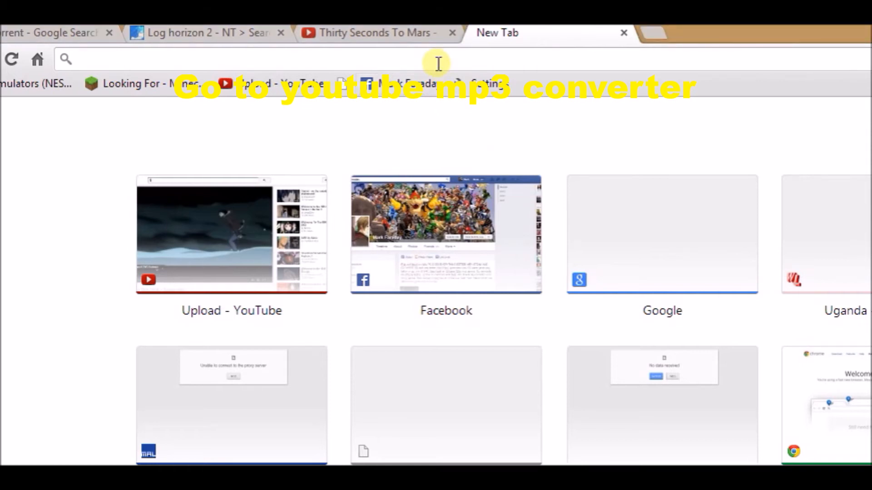
{"action": "type", "text": "Mp3 "}
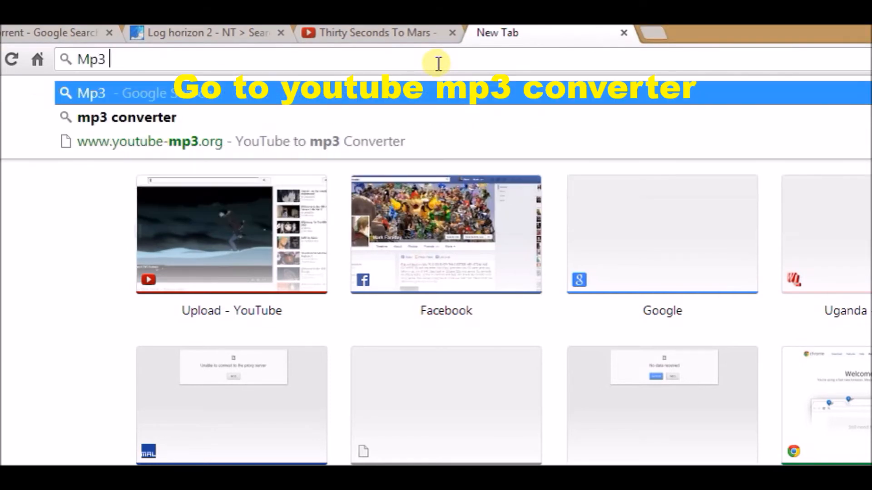
{"action": "type", "text": "co"}
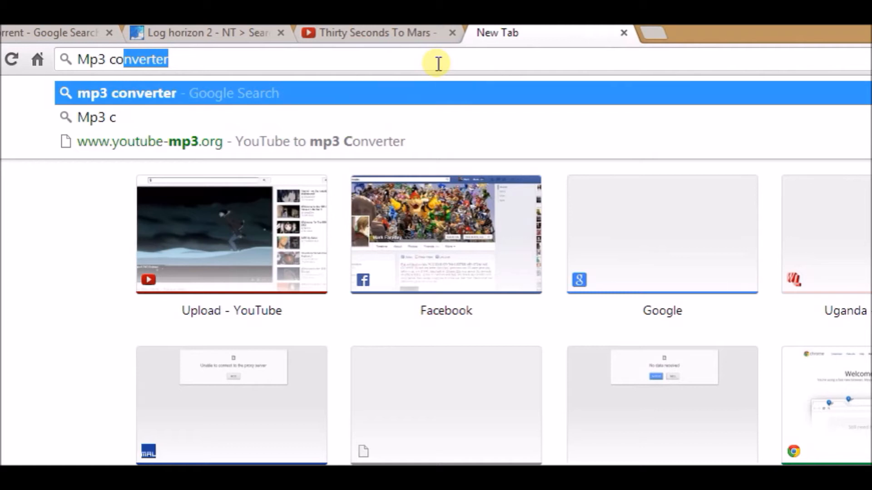
{"action": "left_click", "coordinate": [396, 94]}
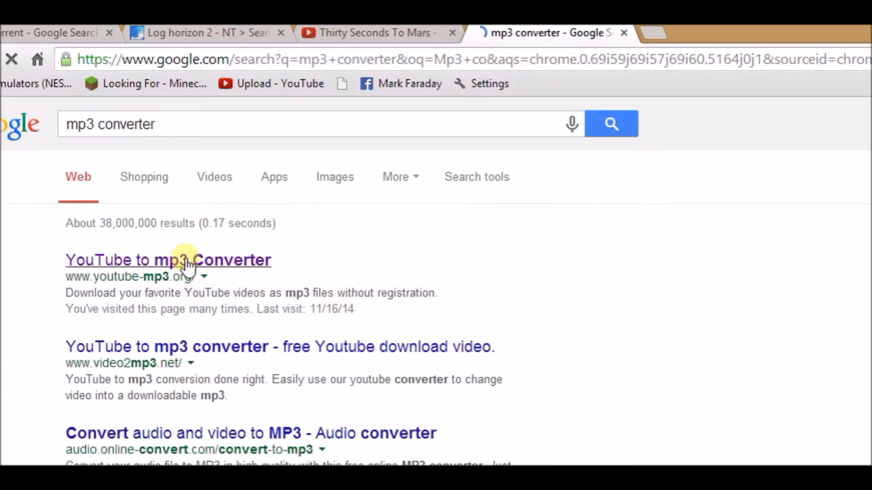
{"action": "left_click", "coordinate": [186, 260]}
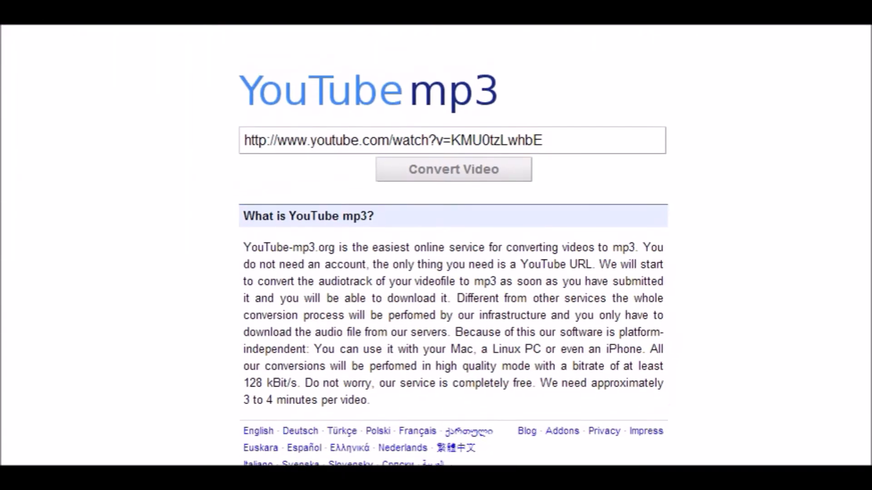
Step: Replace the example address in the converter with the copied video URL and start the conversion
{"action": "left_click_drag", "start_coordinate": [574, 152], "coordinate": [74, 151]}
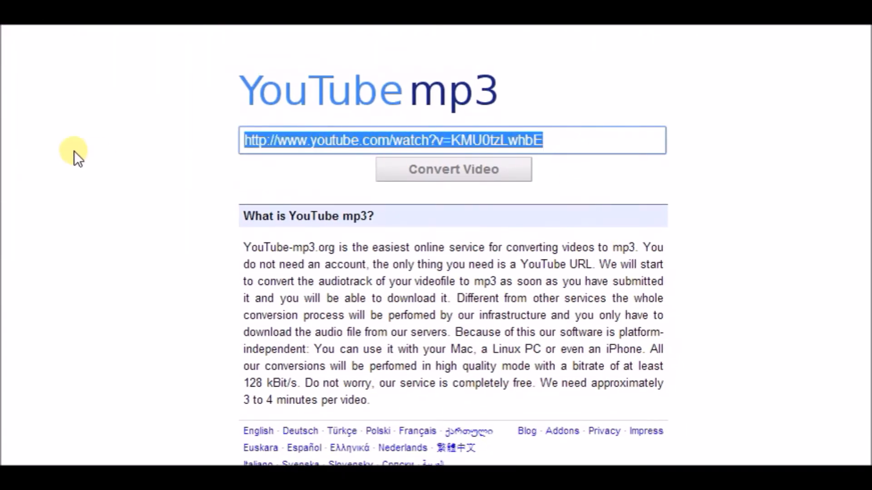
{"action": "key", "text": "BackSpace"}
{"action": "right_click", "coordinate": [267, 135]}
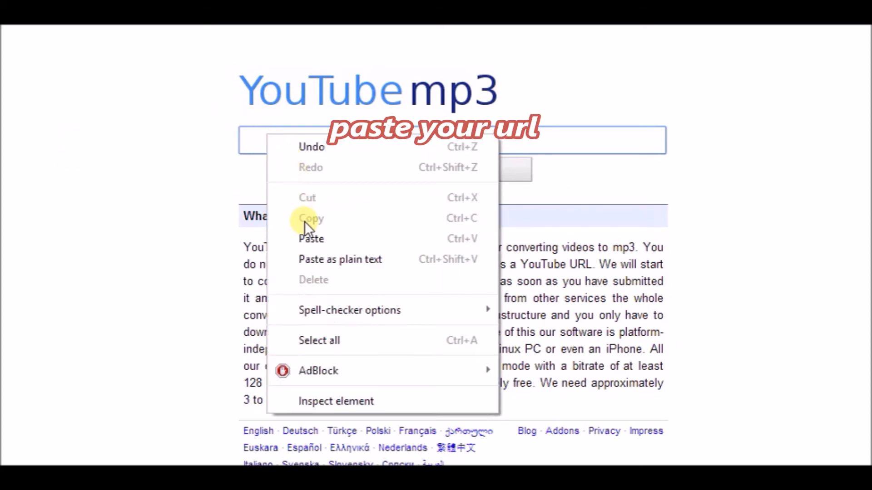
{"action": "left_click", "coordinate": [308, 237]}
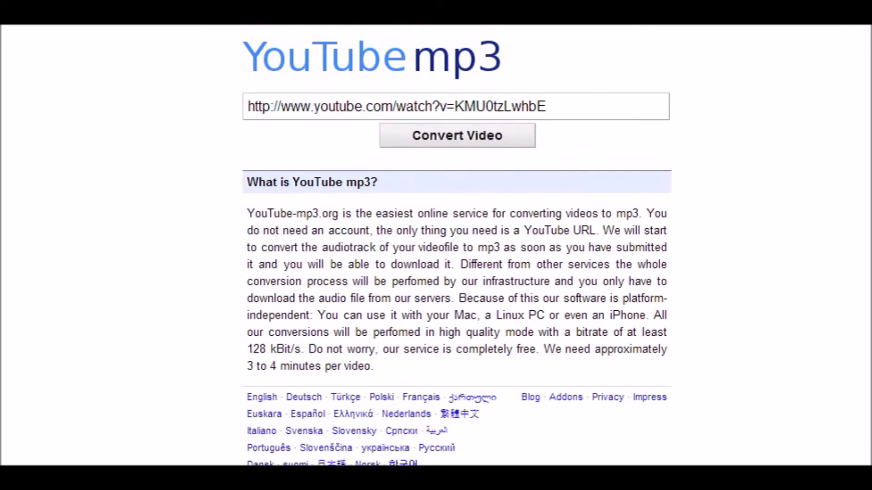
{"action": "left_click", "coordinate": [478, 142]}
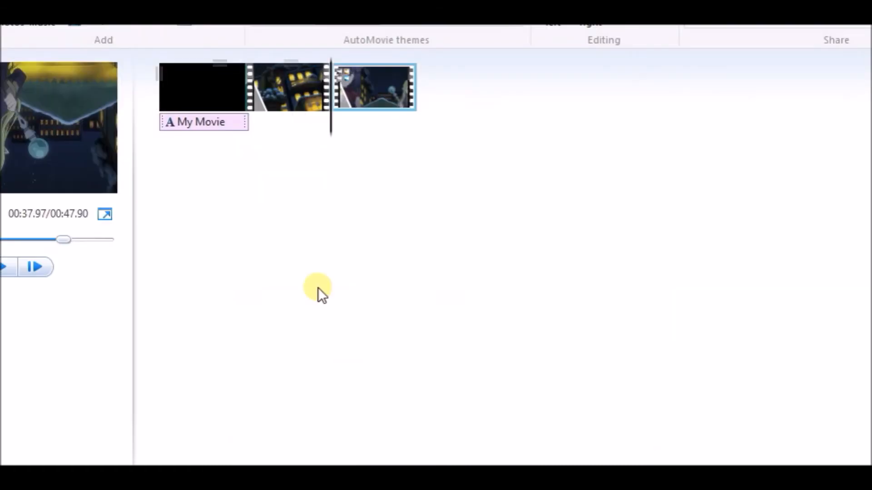
Step: In Movie Maker, add "30 Seconds To Mars-This Is War(Full Song)" from the Downloads folder as music from the start of the movie
{"action": "left_click", "coordinate": [174, 82]}
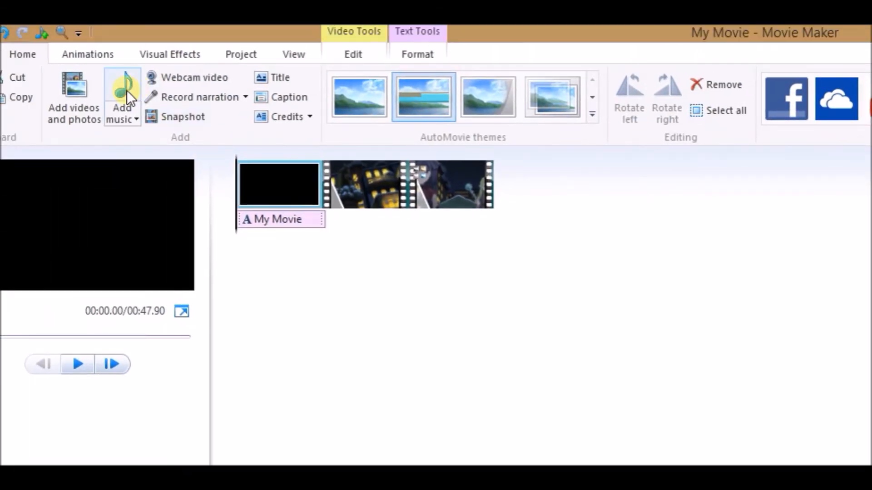
{"action": "left_click", "coordinate": [127, 109]}
{"action": "left_click", "coordinate": [115, 87]}
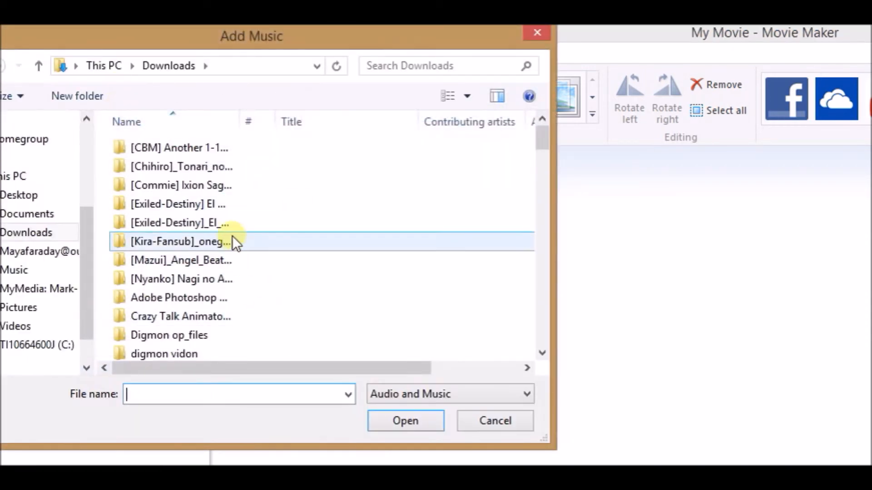
{"action": "left_click", "coordinate": [44, 233]}
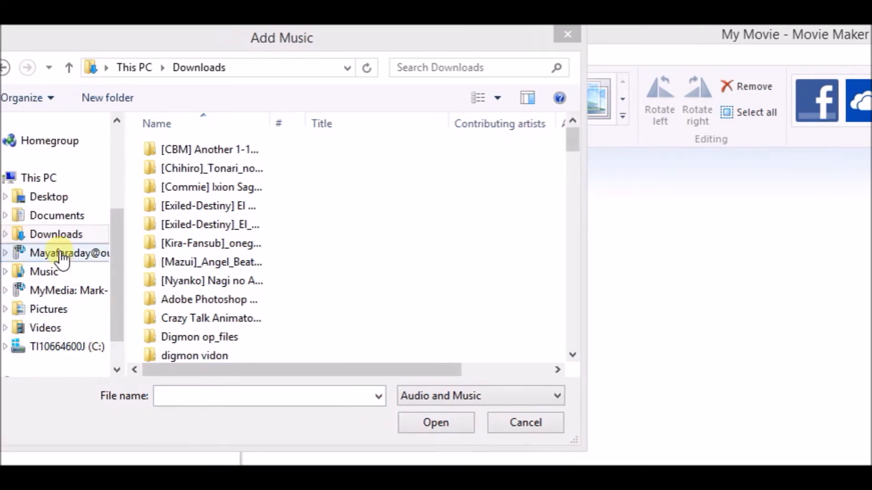
{"action": "double_click", "coordinate": [56, 238]}
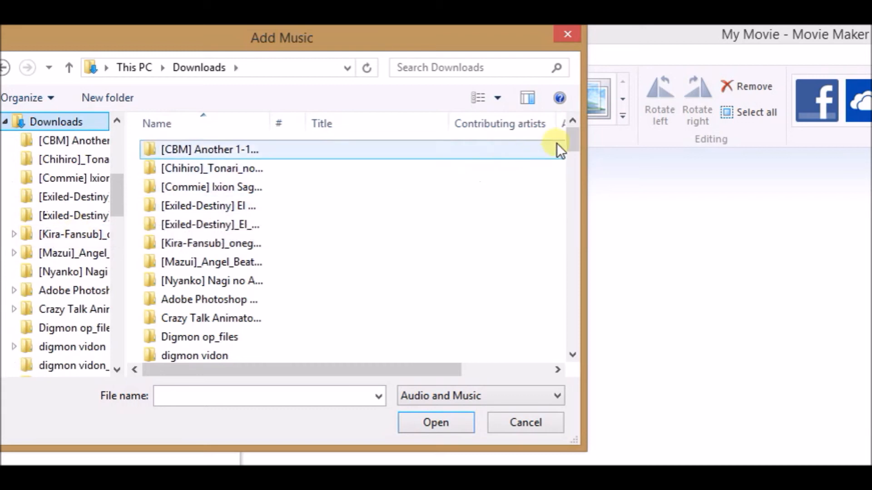
{"action": "scroll", "coordinate": [558, 224], "scroll_direction": "down", "scroll_amount": 6}
{"action": "scroll", "coordinate": [542, 291], "scroll_direction": "down", "scroll_amount": 10}
{"action": "scroll", "coordinate": [545, 274], "scroll_direction": "up", "scroll_amount": 3}
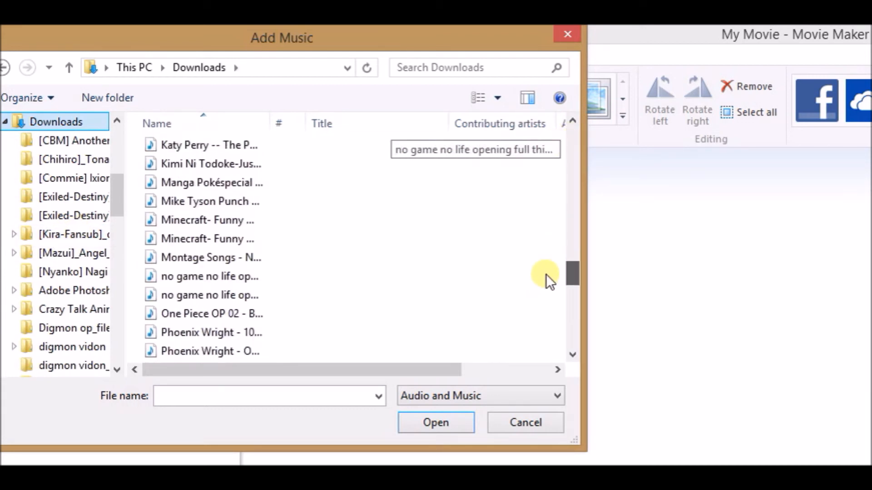
{"action": "scroll", "coordinate": [547, 268], "scroll_direction": "up", "scroll_amount": 4}
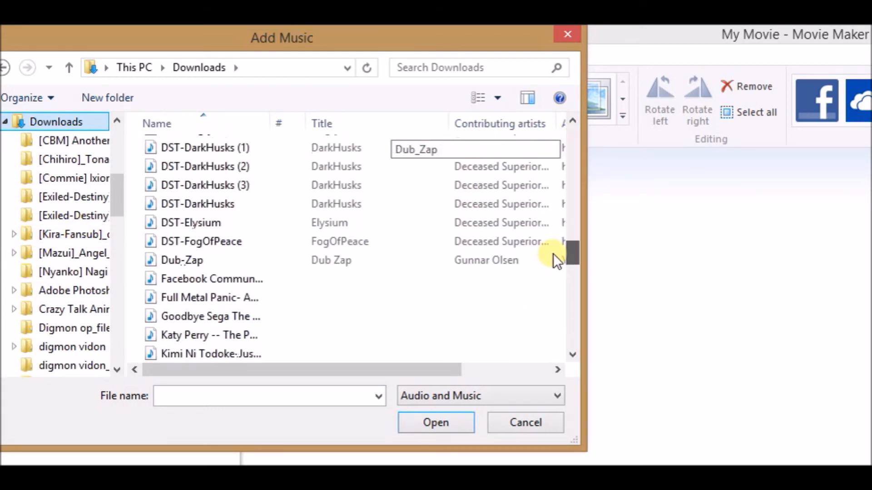
{"action": "scroll", "coordinate": [554, 249], "scroll_direction": "up", "scroll_amount": 5}
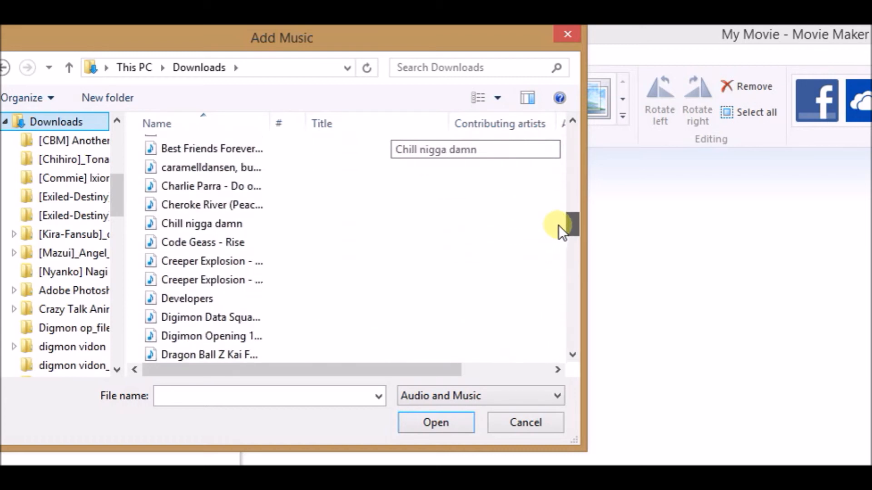
{"action": "left_click_drag", "start_coordinate": [560, 220], "coordinate": [571, 197]}
{"action": "left_click", "coordinate": [481, 196]}
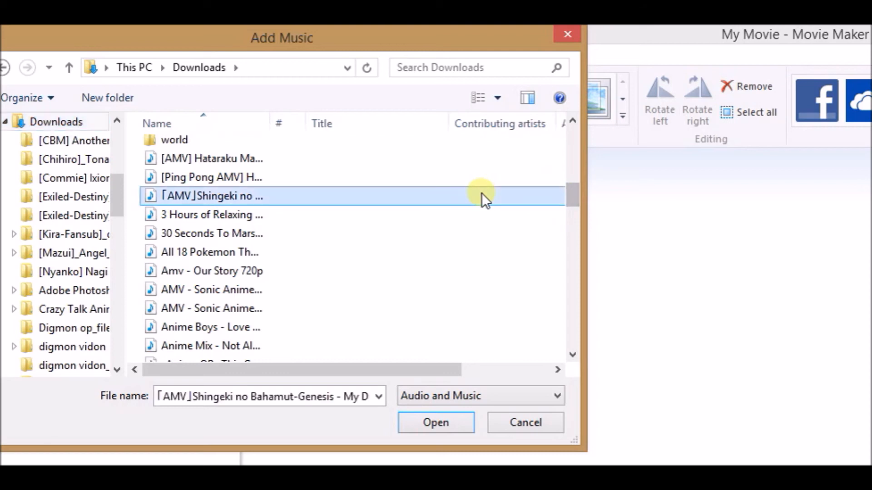
{"action": "double_click", "coordinate": [437, 233]}
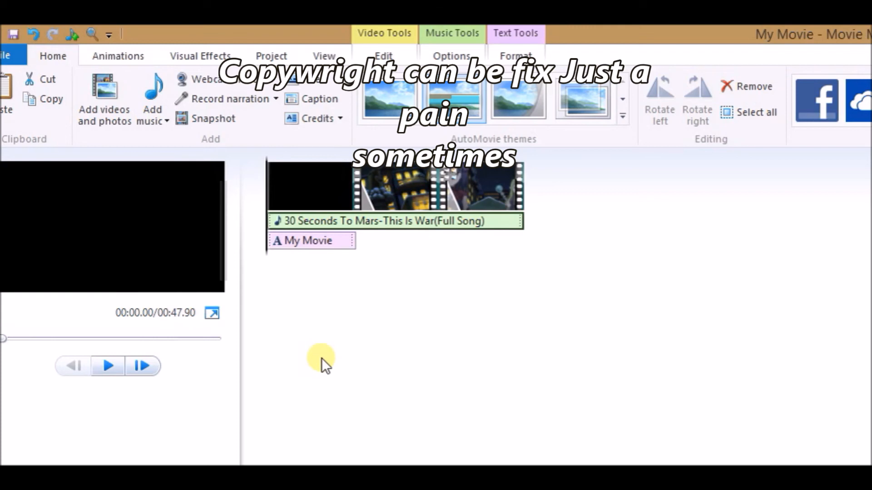
Step: Preview the movie in full screen and return to the editor
{"action": "left_click", "coordinate": [213, 314]}
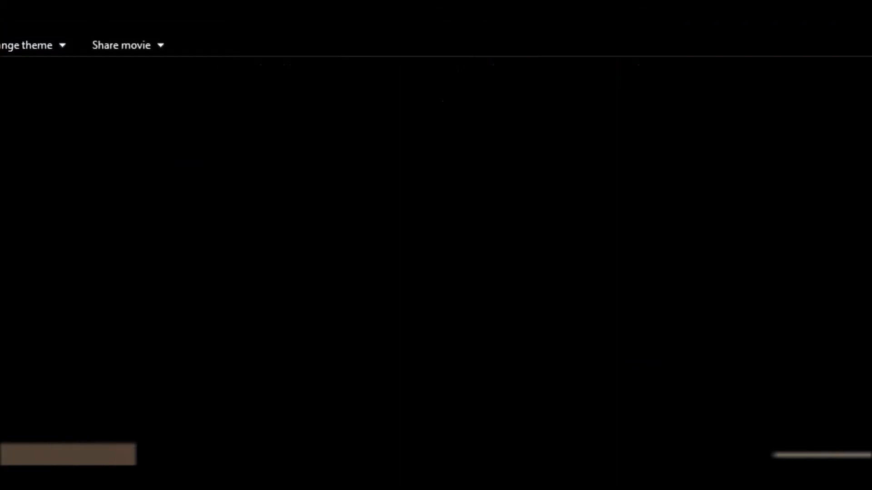
{"action": "key", "text": "Escape"}
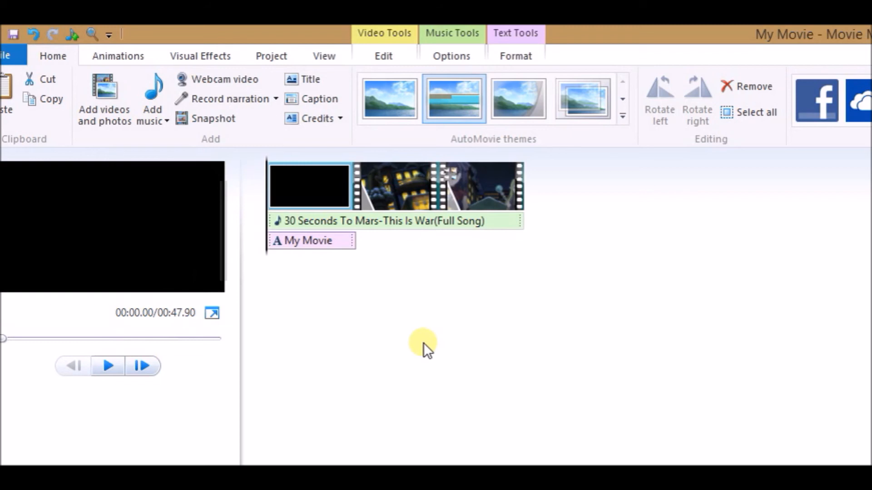
Step: Try to move the My Movie title text earlier on the timeline
{"action": "left_click", "coordinate": [335, 190]}
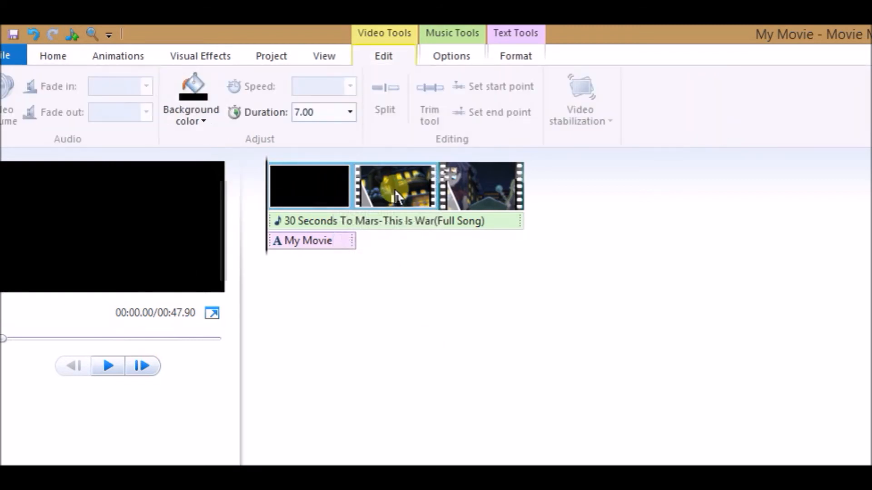
{"action": "left_click_drag", "start_coordinate": [325, 243], "coordinate": [261, 241]}
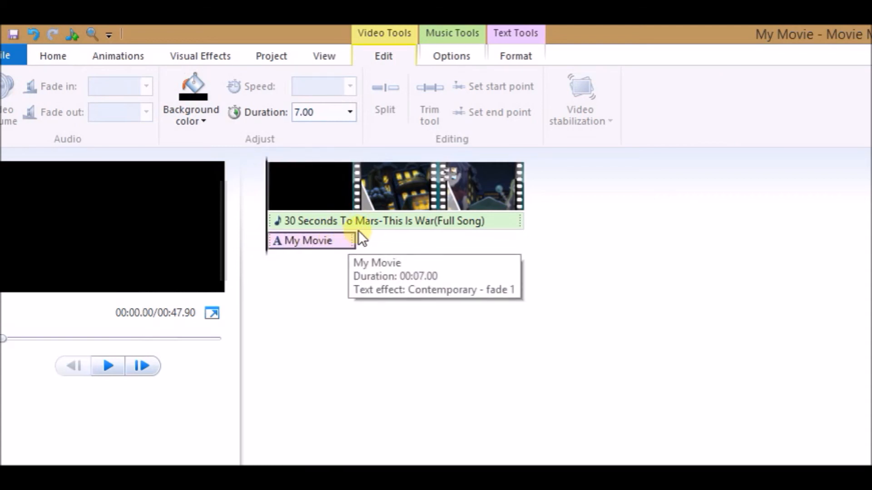
{"action": "left_click_drag", "start_coordinate": [332, 242], "coordinate": [274, 240]}
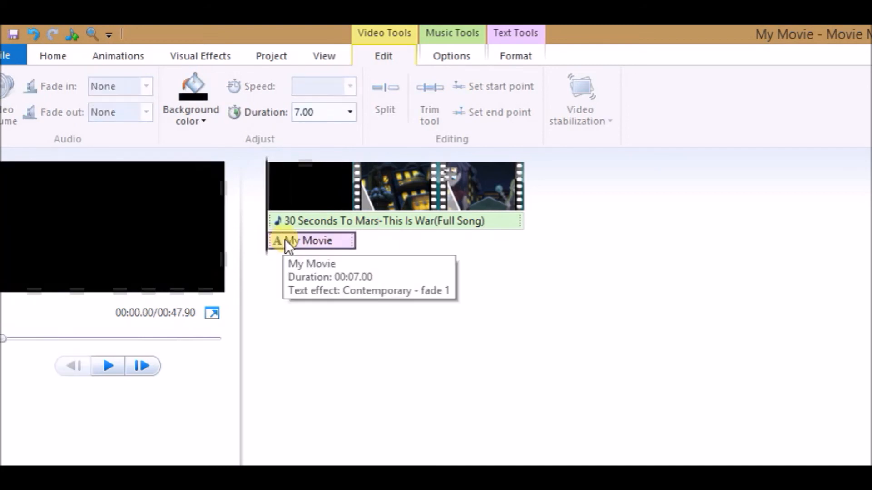
Step: Switch the My Movie title text to right alignment and back to centred
{"action": "left_click", "coordinate": [283, 241]}
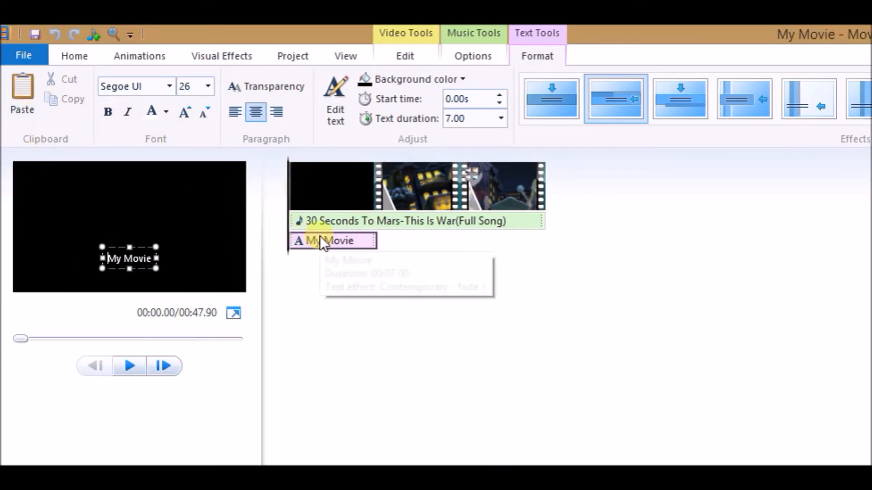
{"action": "left_click", "coordinate": [278, 111]}
{"action": "left_click", "coordinate": [255, 111]}
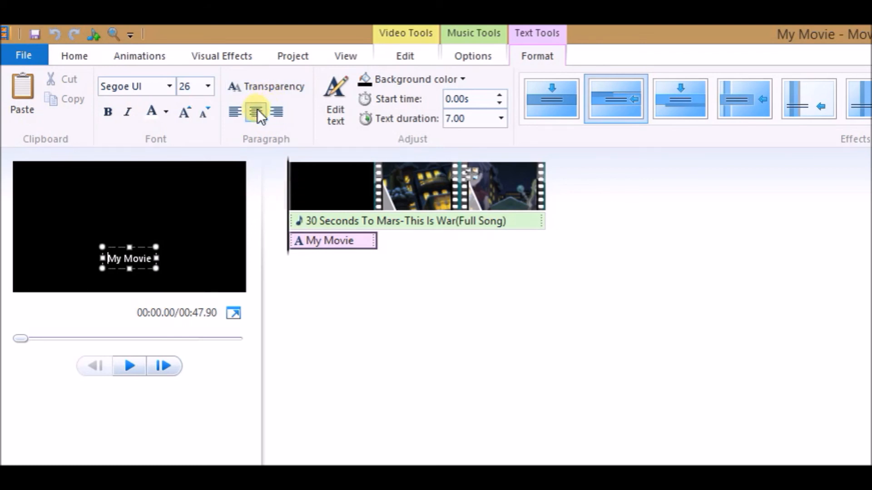
{"action": "right_click", "coordinate": [333, 248]}
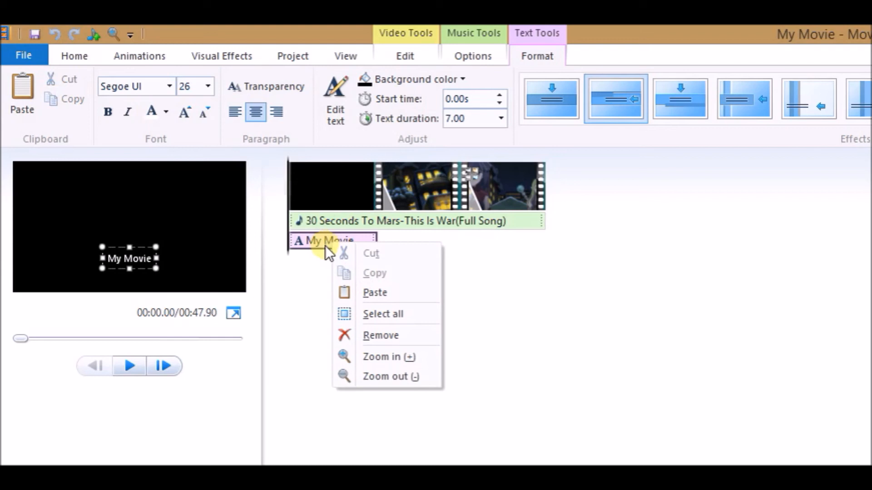
{"action": "left_click", "coordinate": [323, 249]}
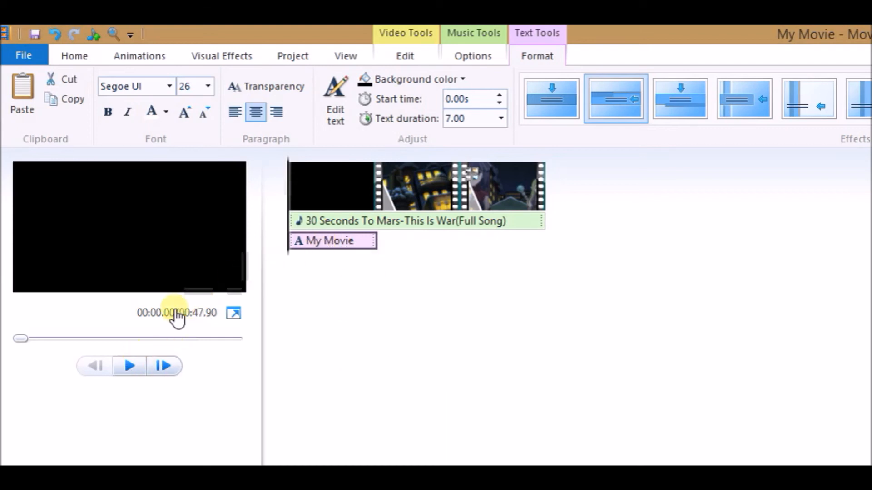
{"action": "left_click", "coordinate": [409, 186]}
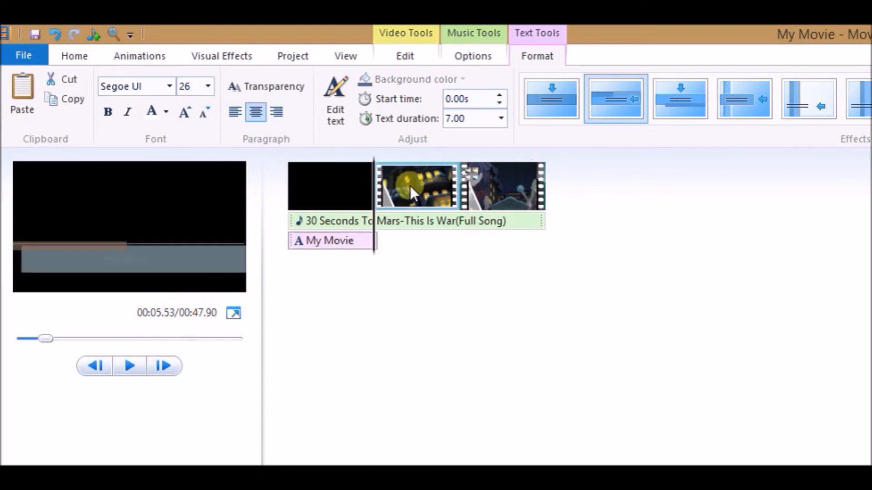
{"action": "left_click", "coordinate": [325, 240]}
{"action": "right_click", "coordinate": [325, 241]}
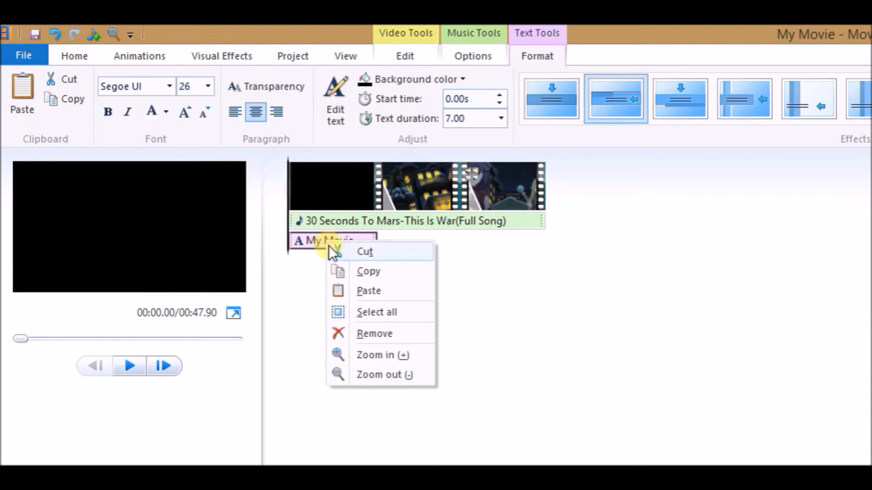
{"action": "left_click", "coordinate": [324, 240]}
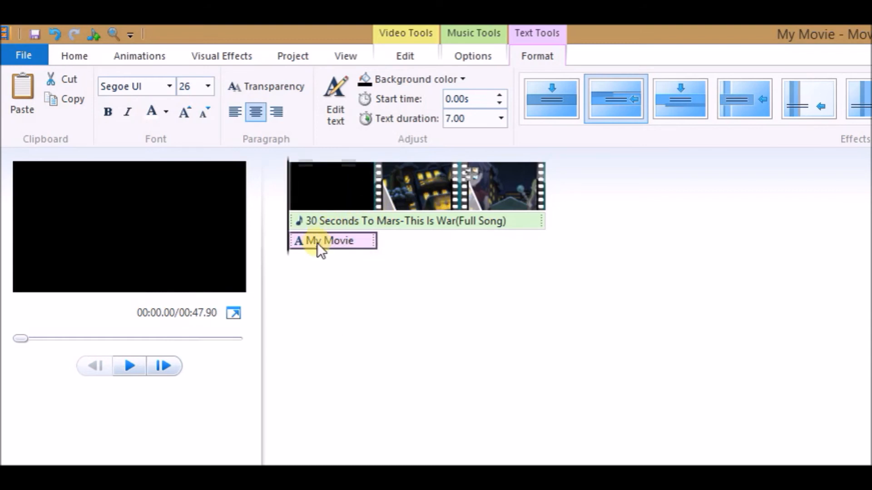
{"action": "left_click_drag", "start_coordinate": [292, 253], "coordinate": [360, 241]}
{"action": "right_click", "coordinate": [363, 240]}
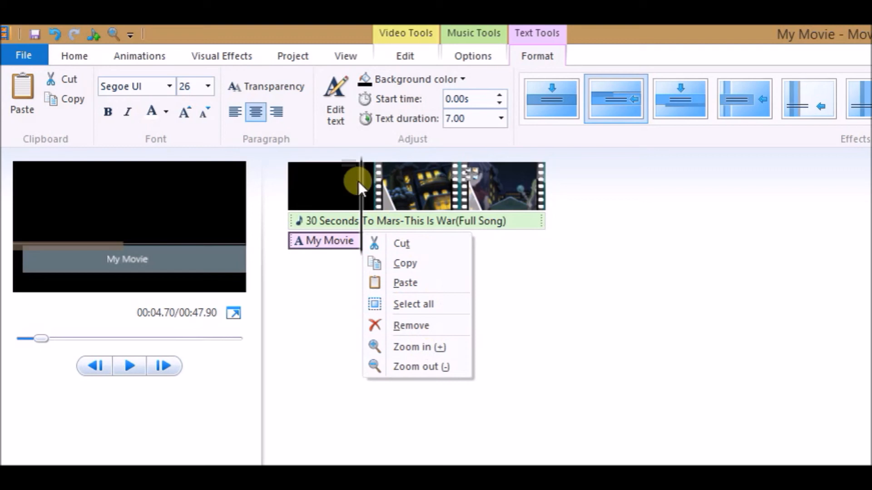
{"action": "right_click", "coordinate": [362, 195]}
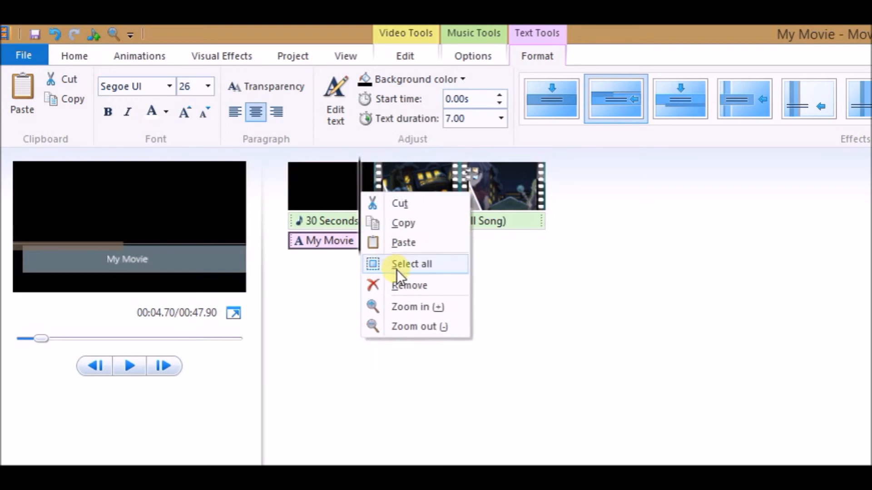
{"action": "left_click", "coordinate": [344, 188]}
{"action": "left_click_drag", "start_coordinate": [293, 248], "coordinate": [356, 252]}
{"action": "right_click", "coordinate": [357, 253]}
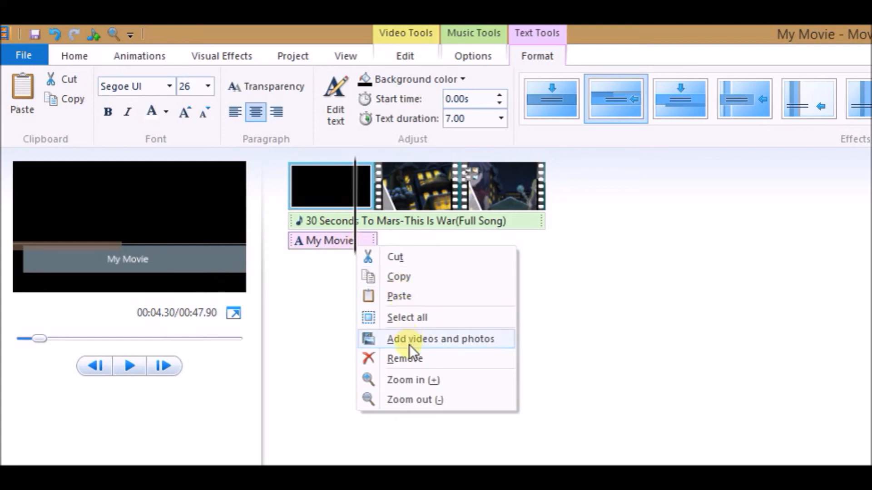
{"action": "left_click", "coordinate": [372, 191]}
{"action": "left_click", "coordinate": [335, 188]}
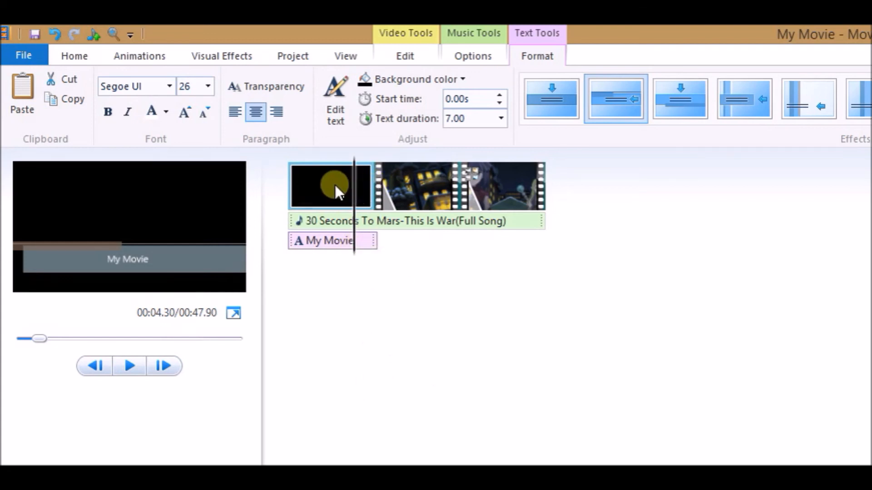
Step: Place the playhead within the black title clip and cut the clip
{"action": "left_click_drag", "start_coordinate": [288, 249], "coordinate": [354, 249]}
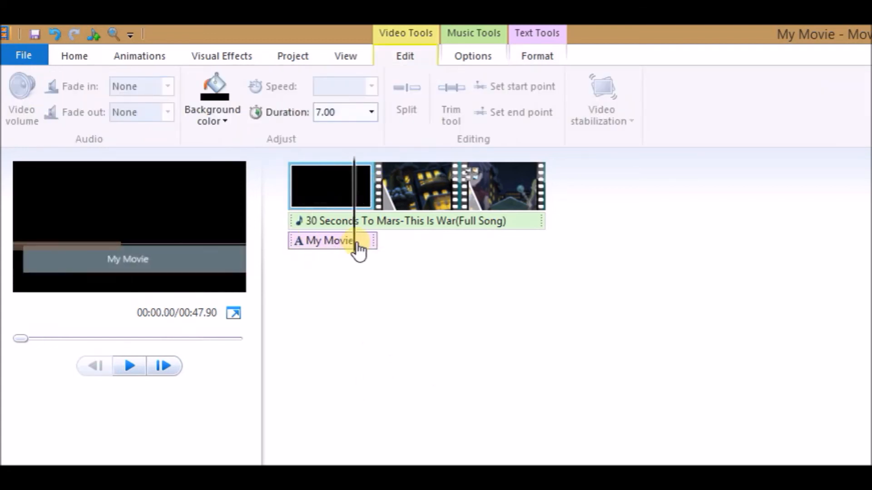
{"action": "right_click", "coordinate": [352, 245]}
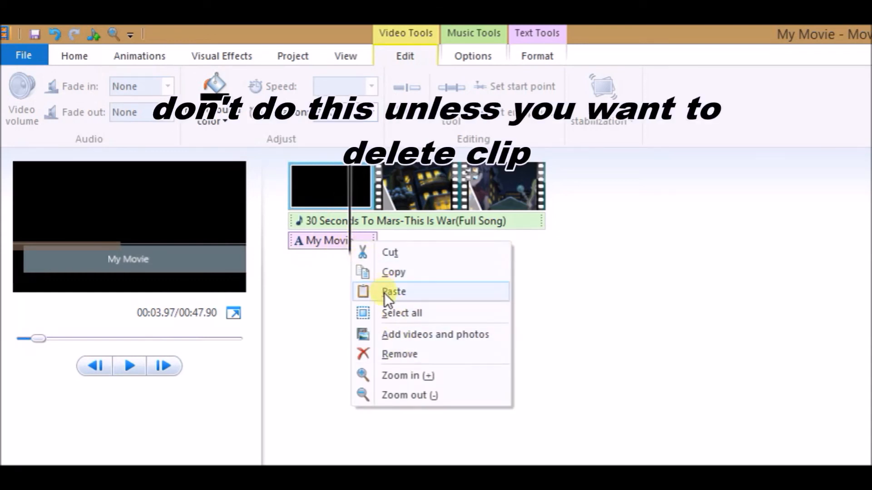
{"action": "left_click", "coordinate": [383, 256]}
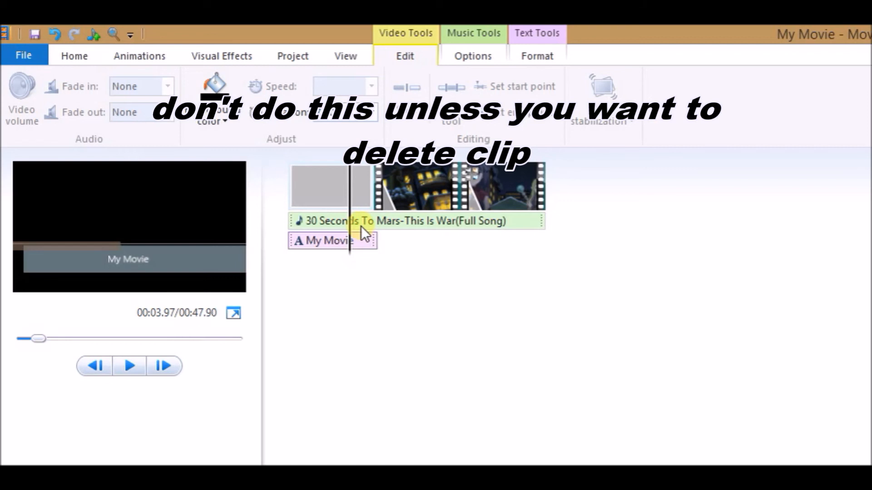
Step: Select all clips in the movie and remove them
{"action": "right_click", "coordinate": [351, 250]}
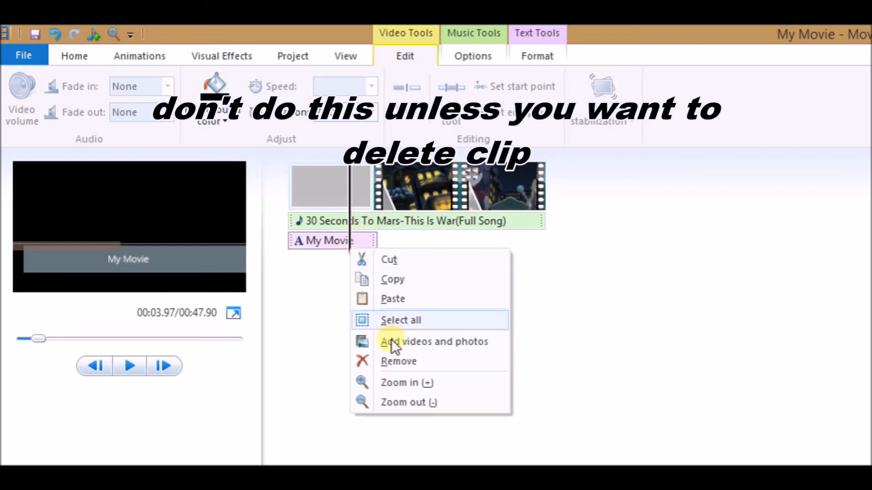
{"action": "left_click", "coordinate": [399, 320]}
{"action": "right_click", "coordinate": [353, 249]}
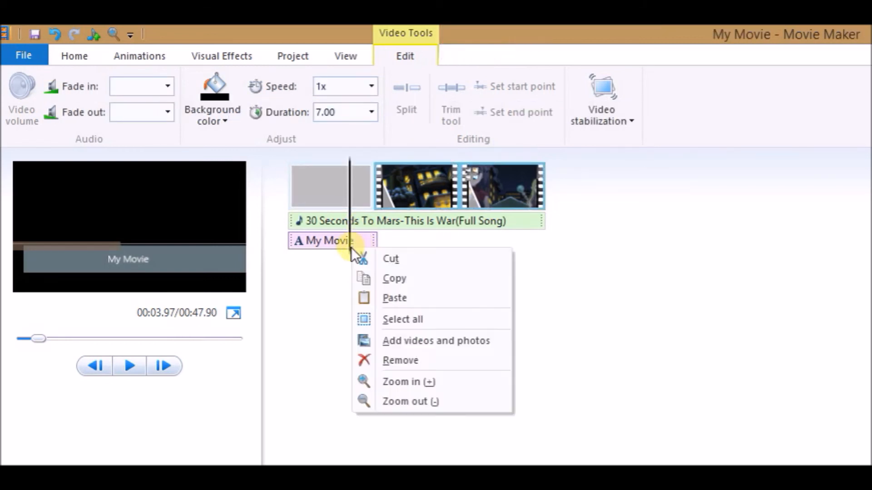
{"action": "left_click", "coordinate": [403, 362]}
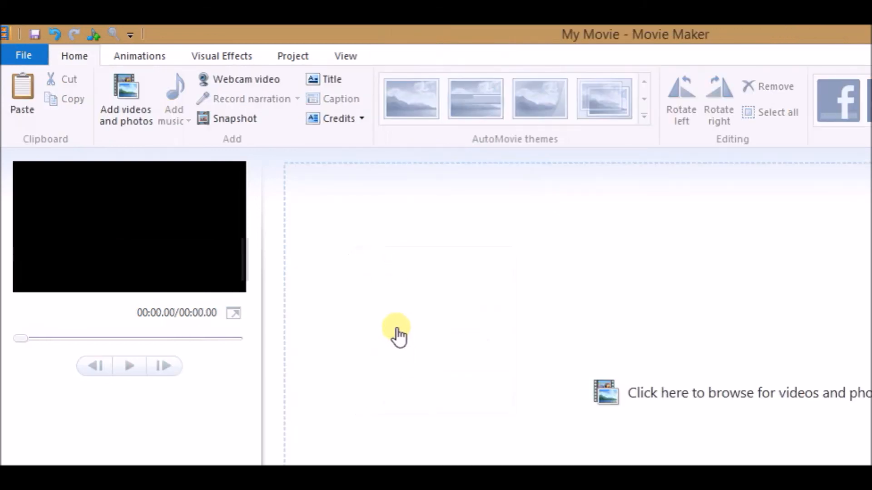
{"action": "left_click", "coordinate": [40, 60]}
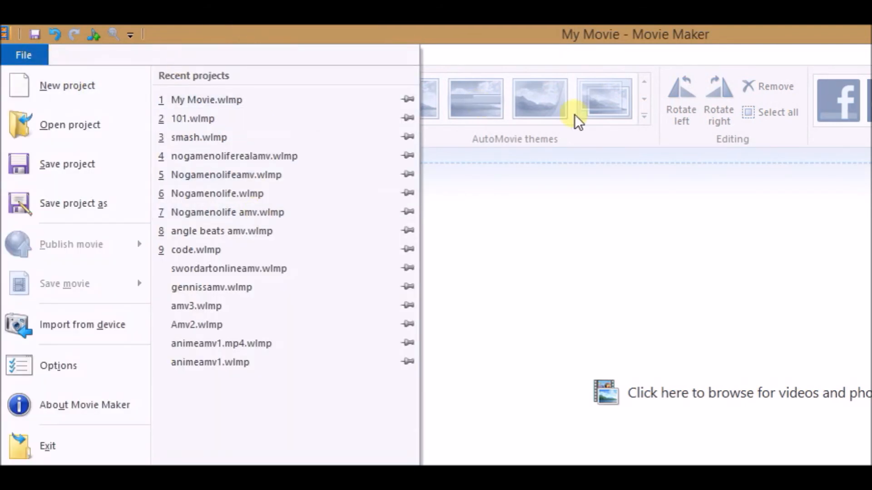
{"action": "left_click", "coordinate": [724, 250]}
{"action": "left_click", "coordinate": [116, 58]}
{"action": "left_click", "coordinate": [93, 56]}
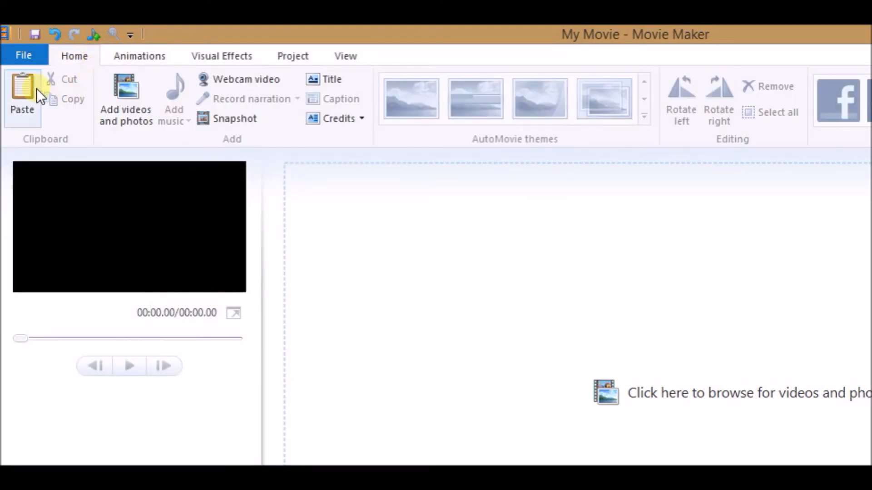
{"action": "left_click", "coordinate": [145, 59]}
{"action": "left_click", "coordinate": [280, 54]}
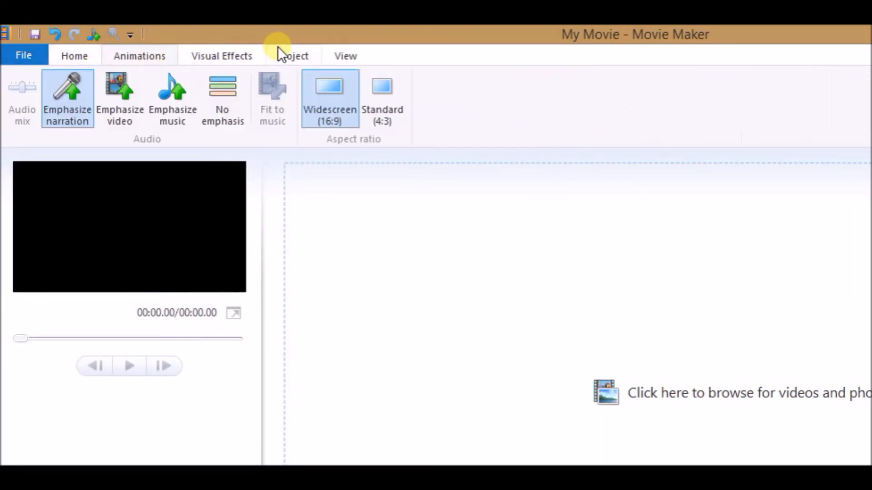
{"action": "left_click", "coordinate": [241, 60]}
{"action": "left_click", "coordinate": [300, 59]}
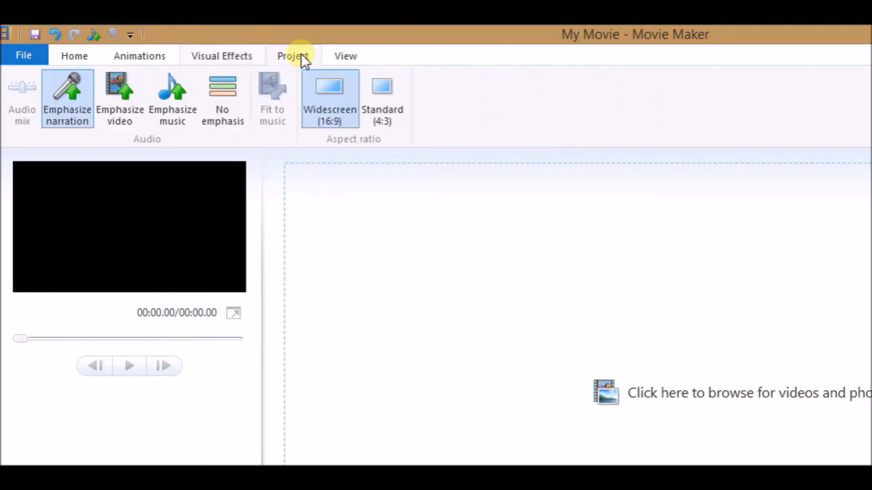
{"action": "left_click", "coordinate": [342, 57]}
{"action": "left_click", "coordinate": [73, 56]}
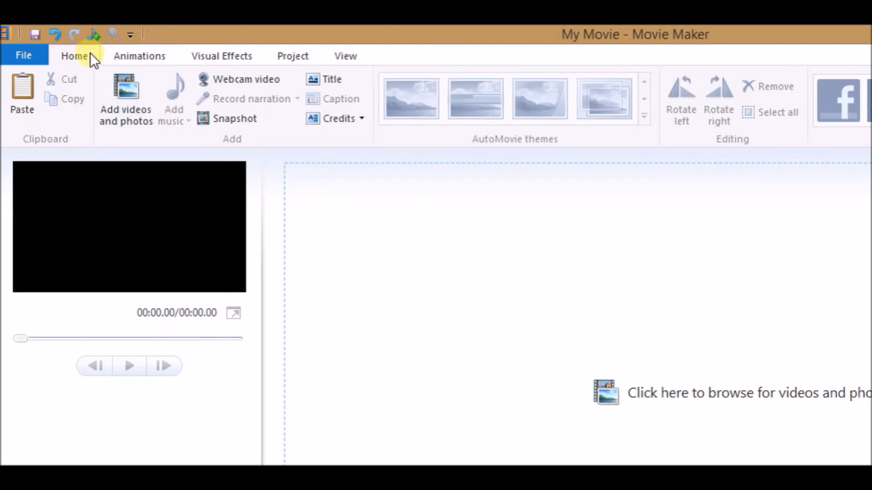
{"action": "left_click", "coordinate": [127, 59]}
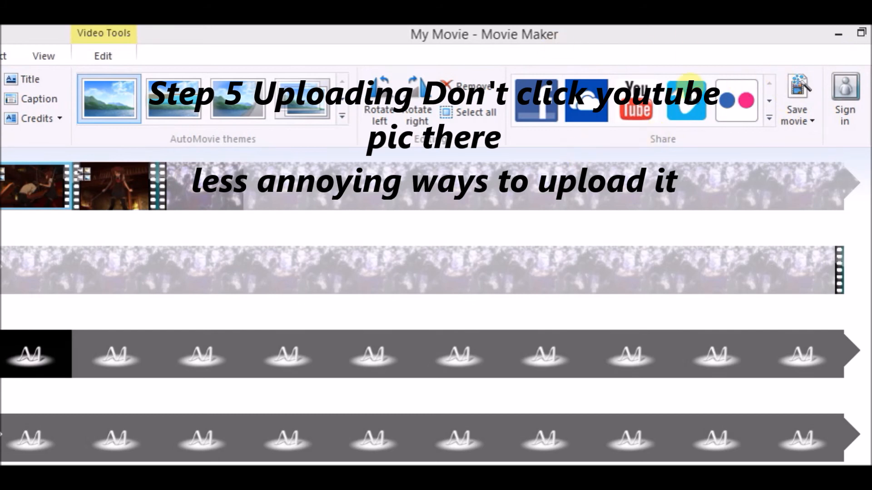
Step: Export the movie with the high-definition display setting under the file name Animetest
{"action": "left_click", "coordinate": [798, 121]}
{"action": "left_click", "coordinate": [798, 120]}
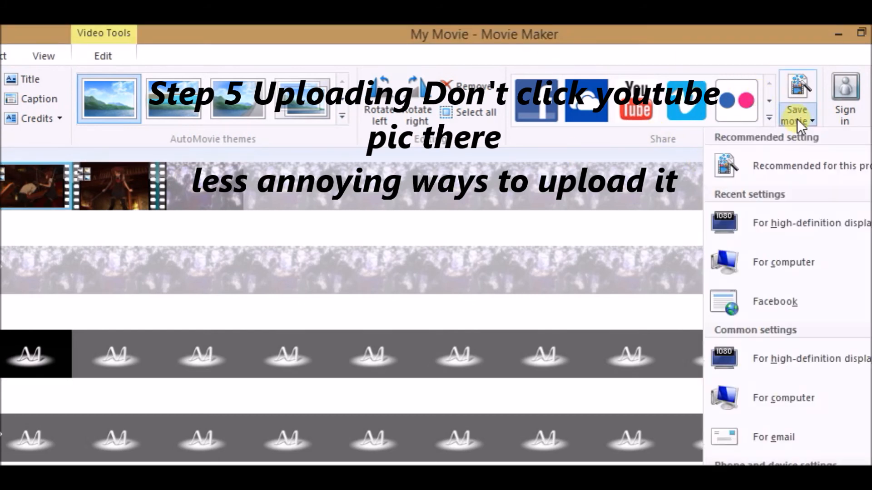
{"action": "left_click", "coordinate": [803, 237]}
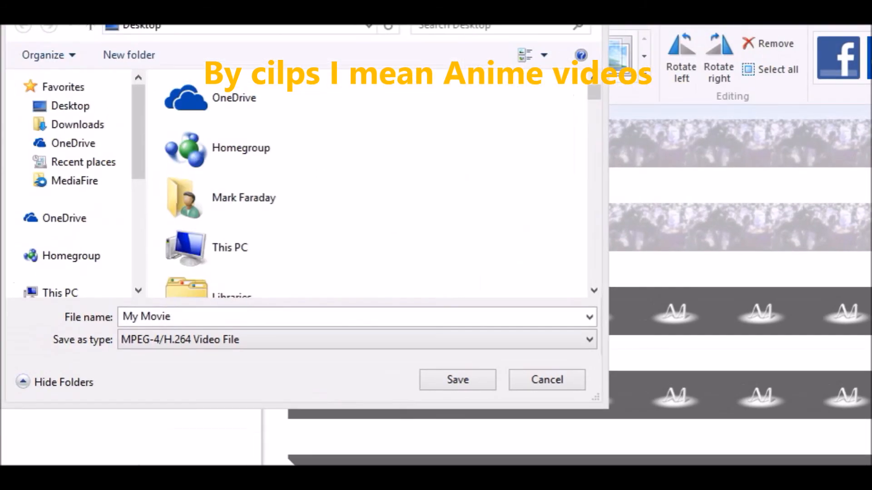
{"action": "left_click_drag", "start_coordinate": [424, 313], "coordinate": [113, 303]}
{"action": "key", "text": "BackSpace"}
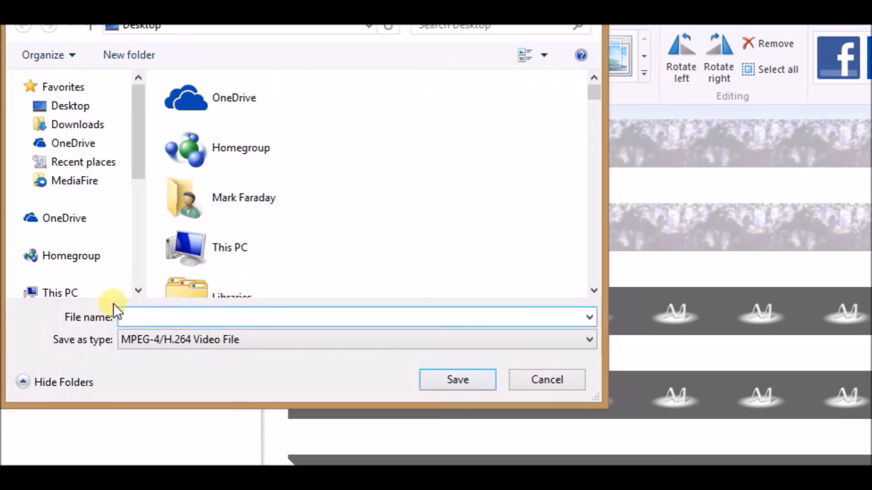
{"action": "type", "text": "Animetest"}
{"action": "left_click", "coordinate": [429, 376]}
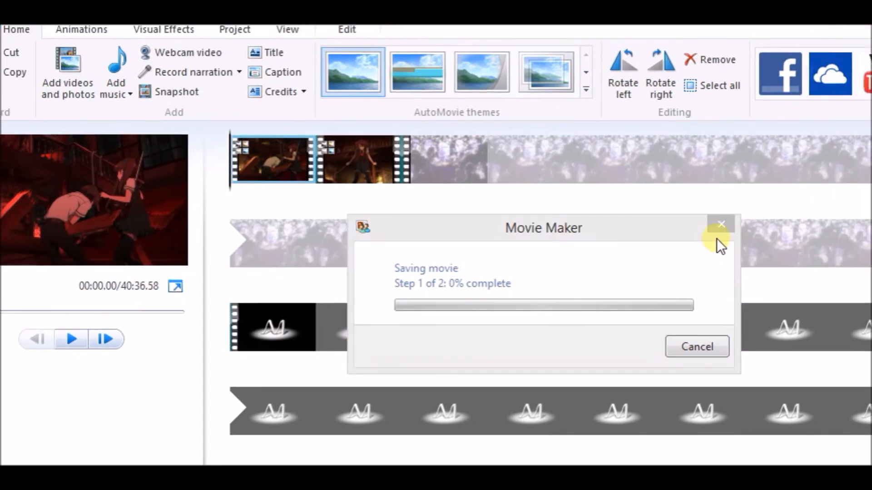
Step: Cancel the running movie export
{"action": "left_click", "coordinate": [701, 354]}
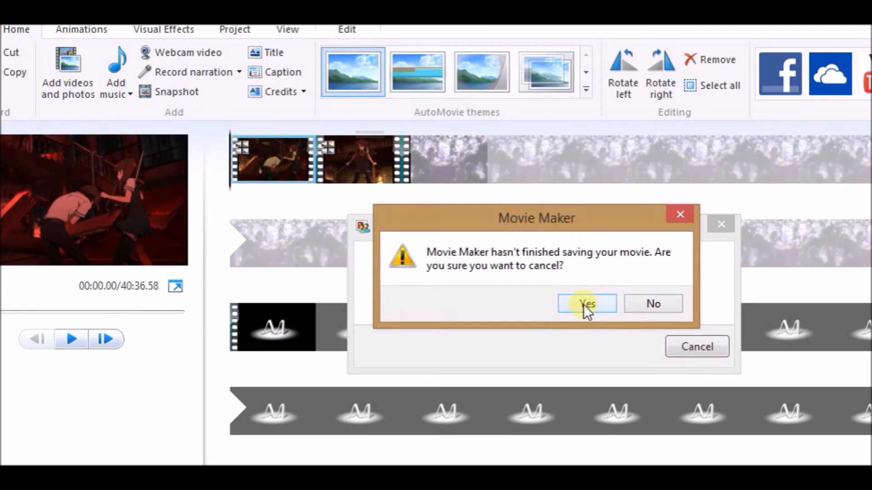
{"action": "left_click", "coordinate": [644, 304]}
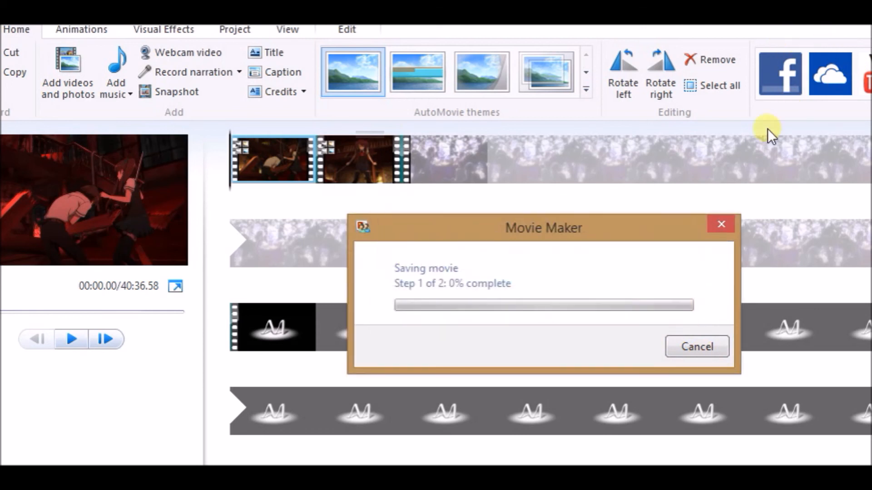
{"action": "left_click", "coordinate": [705, 351]}
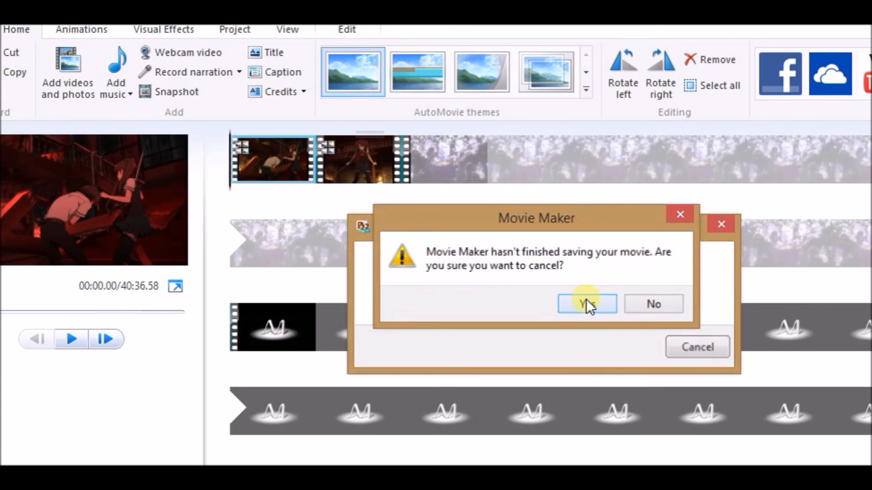
{"action": "left_click", "coordinate": [587, 304]}
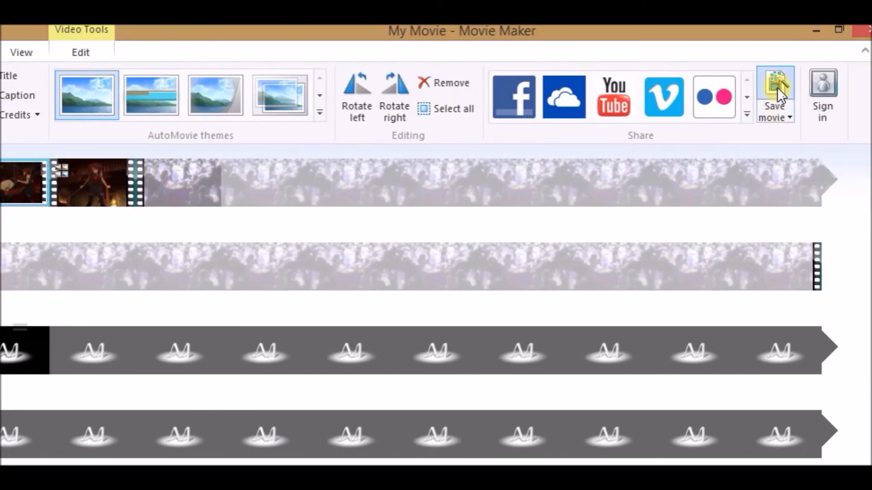
Step: Save the movie to the Desktop as an MPEG-4/H.264 video named Animetest using the high-definition display setting
{"action": "left_click", "coordinate": [778, 87]}
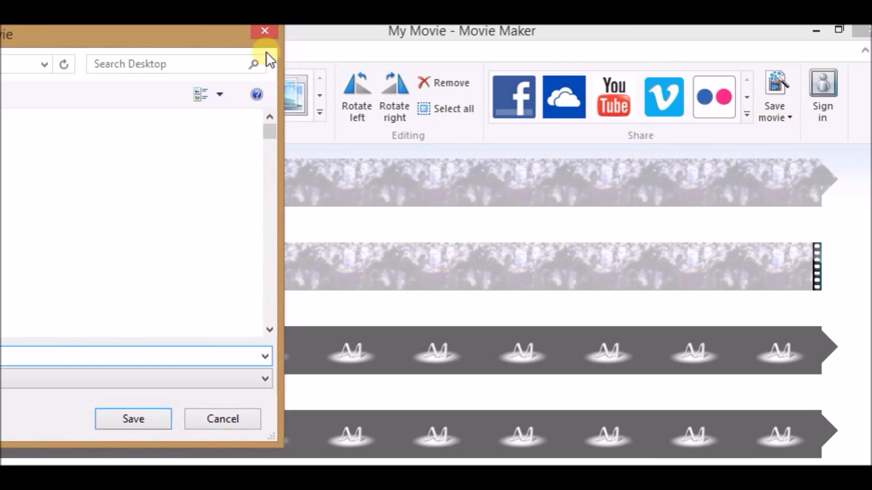
{"action": "left_click", "coordinate": [263, 33]}
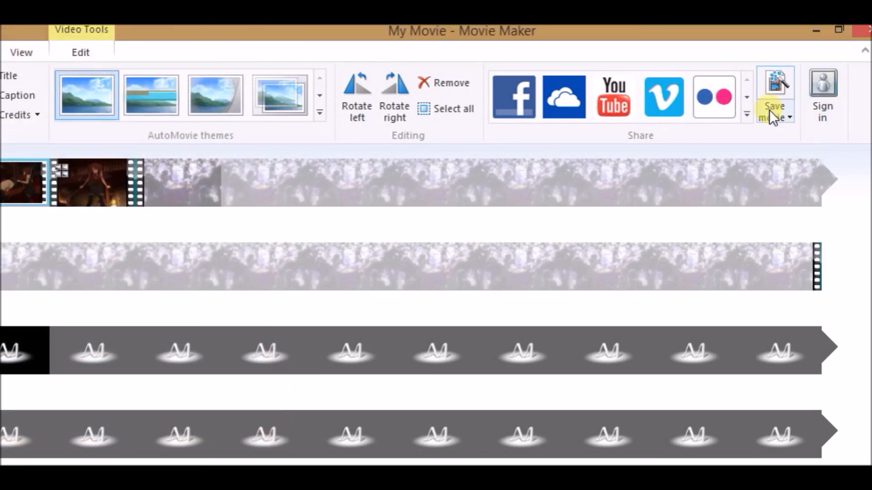
{"action": "left_click", "coordinate": [771, 113]}
{"action": "left_click", "coordinate": [774, 222]}
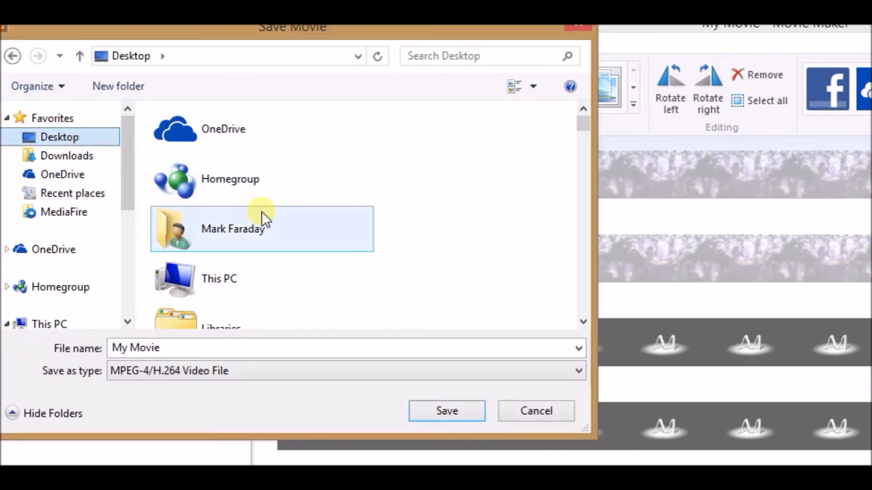
{"action": "left_click", "coordinate": [262, 343]}
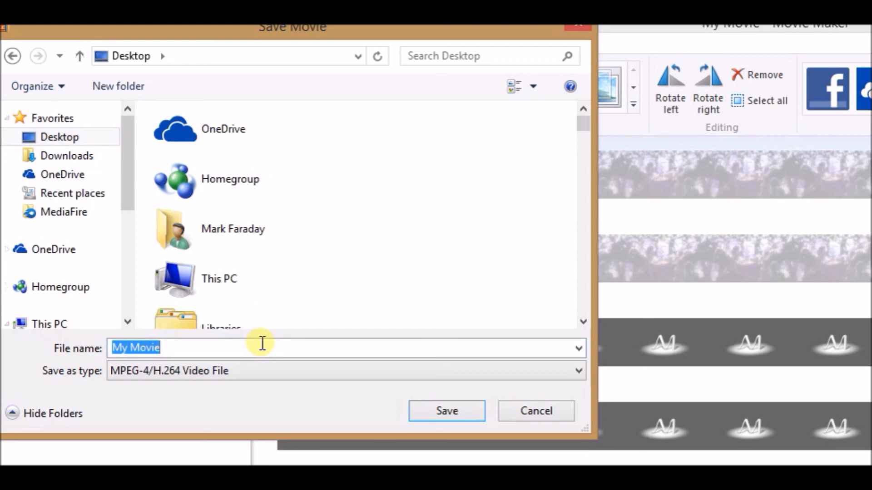
{"action": "type", "text": "Animetest"}
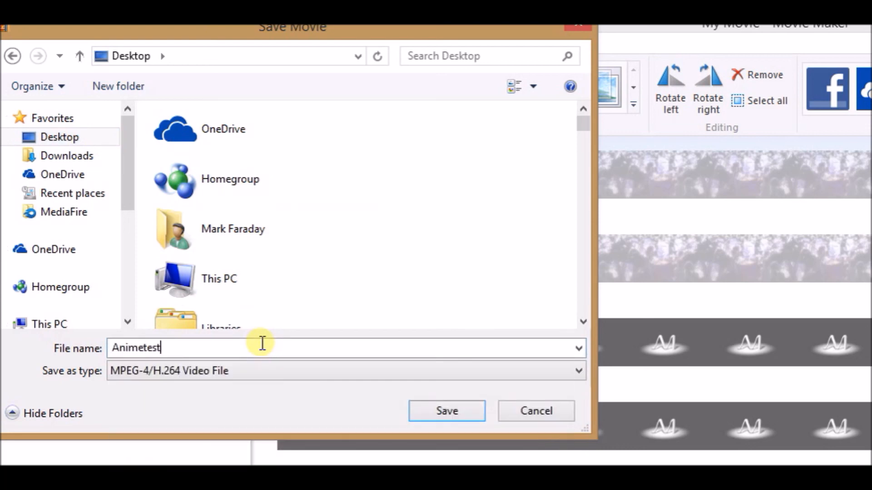
{"action": "left_click", "coordinate": [455, 409]}
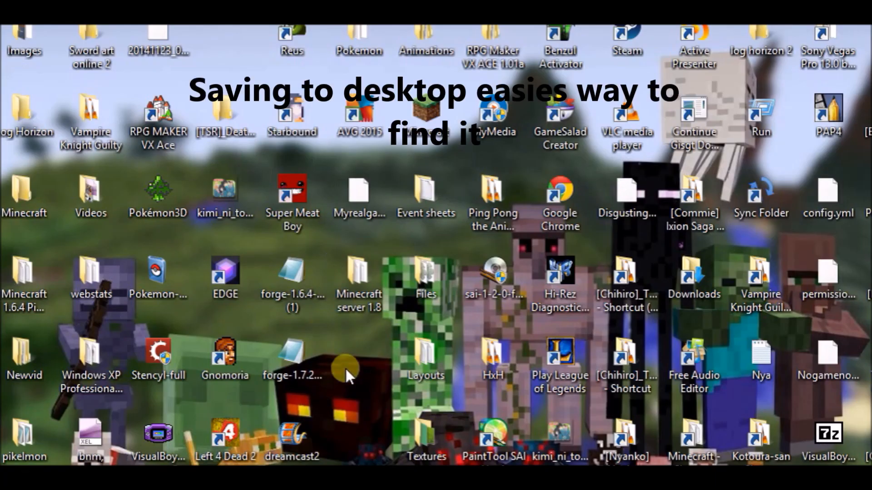
Step: Switch to Chrome, open the YouTube upload page in a new tab and close the old search tab
{"action": "left_click_drag", "start_coordinate": [345, 368], "coordinate": [390, 374]}
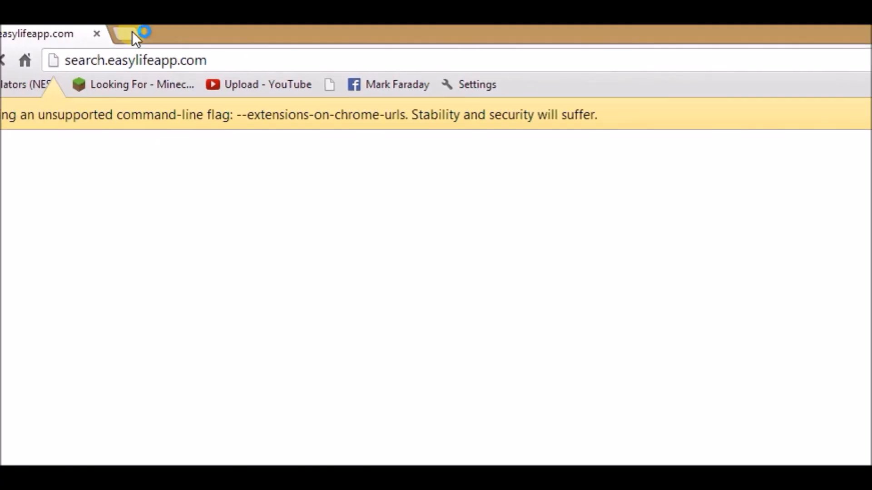
{"action": "key", "text": "ctrl+t"}
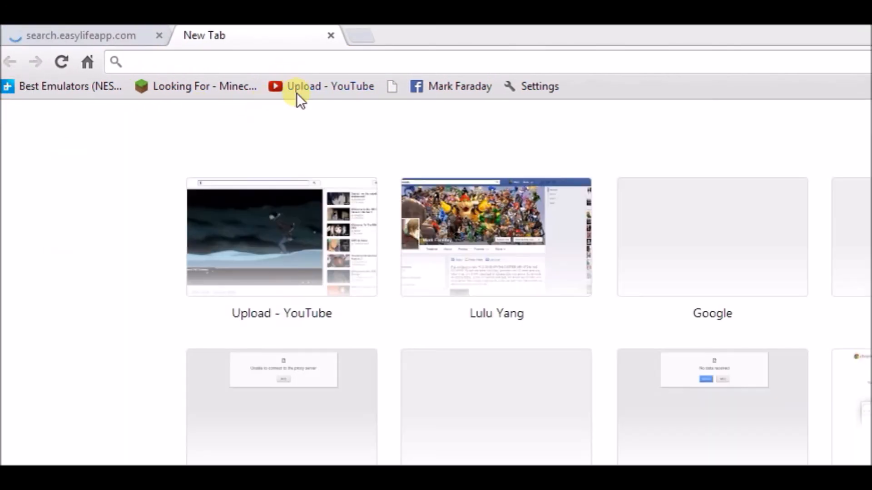
{"action": "left_click", "coordinate": [296, 91]}
{"action": "left_click", "coordinate": [159, 35]}
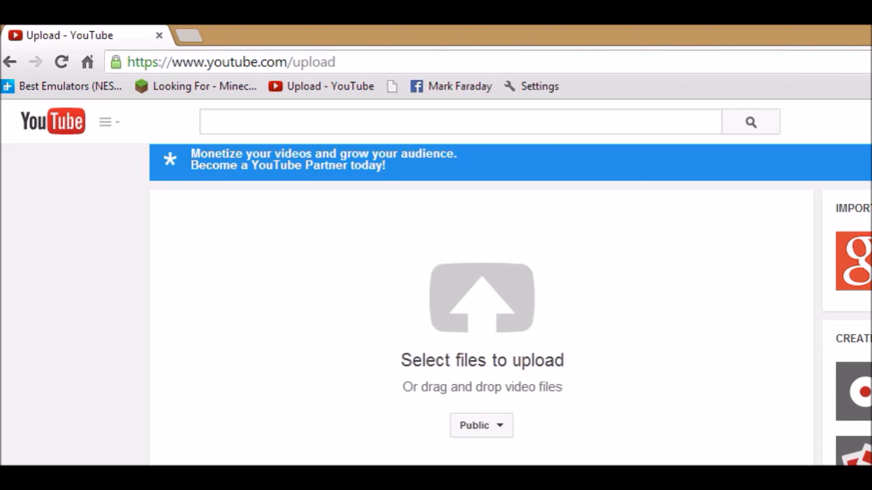
Step: Open the upload file picker and browse the Desktop folder for the video file
{"action": "left_click", "coordinate": [495, 306]}
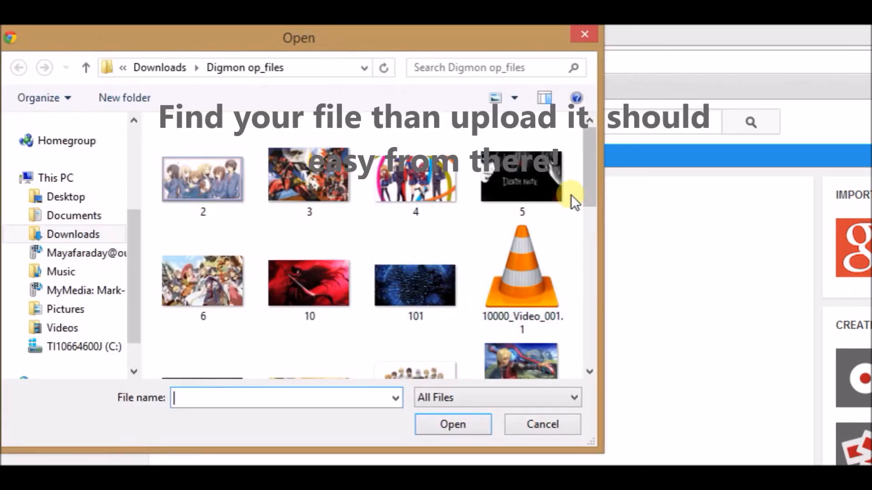
{"action": "left_click_drag", "start_coordinate": [595, 179], "coordinate": [588, 206]}
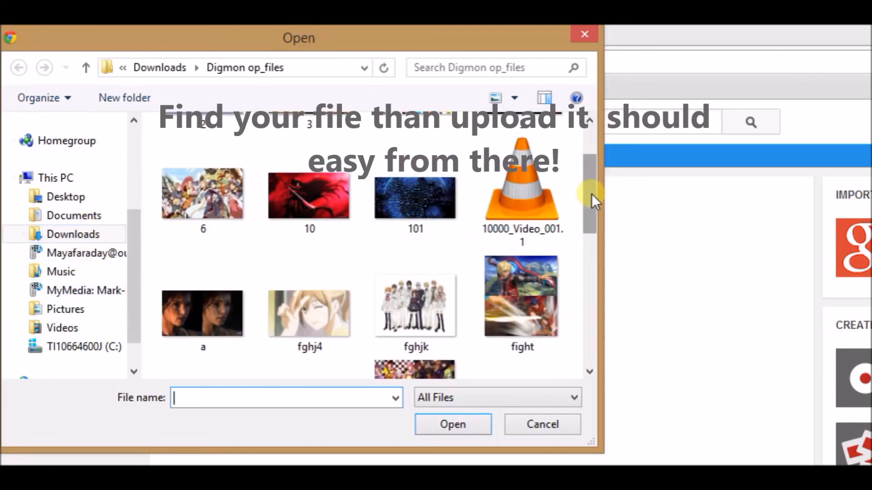
{"action": "left_click_drag", "start_coordinate": [595, 194], "coordinate": [342, 178]}
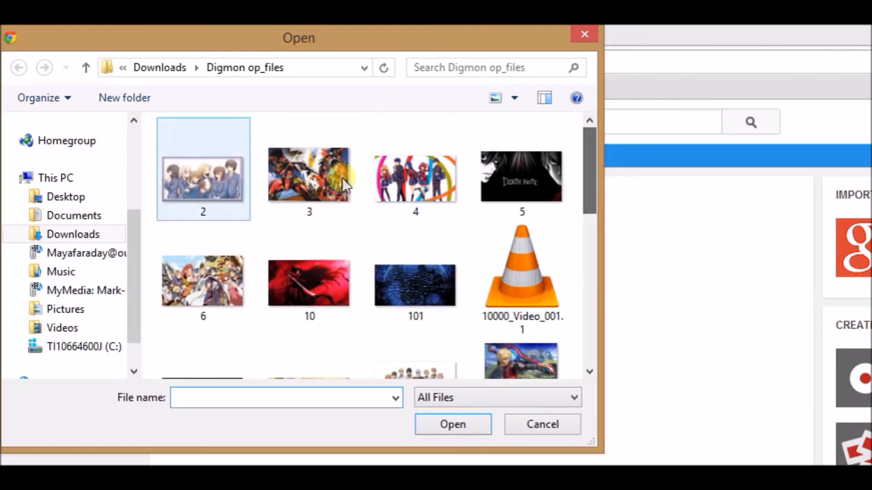
{"action": "left_click", "coordinate": [64, 197]}
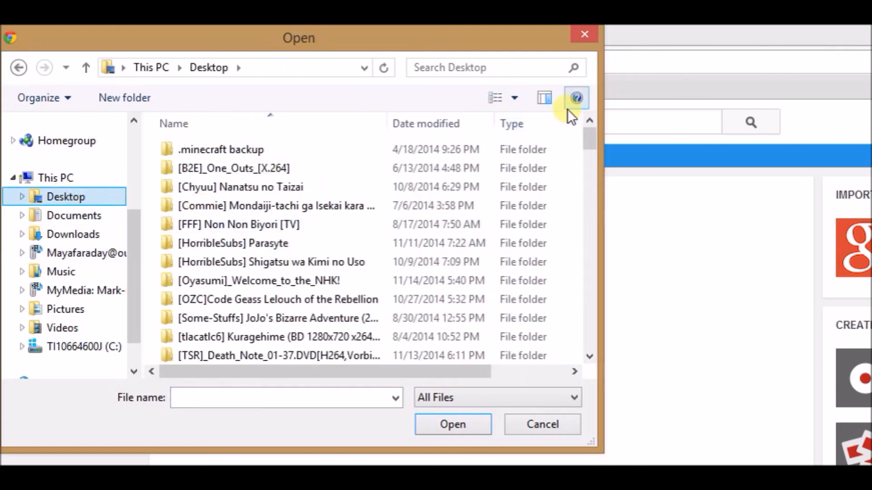
{"action": "left_click_drag", "start_coordinate": [586, 136], "coordinate": [365, 182]}
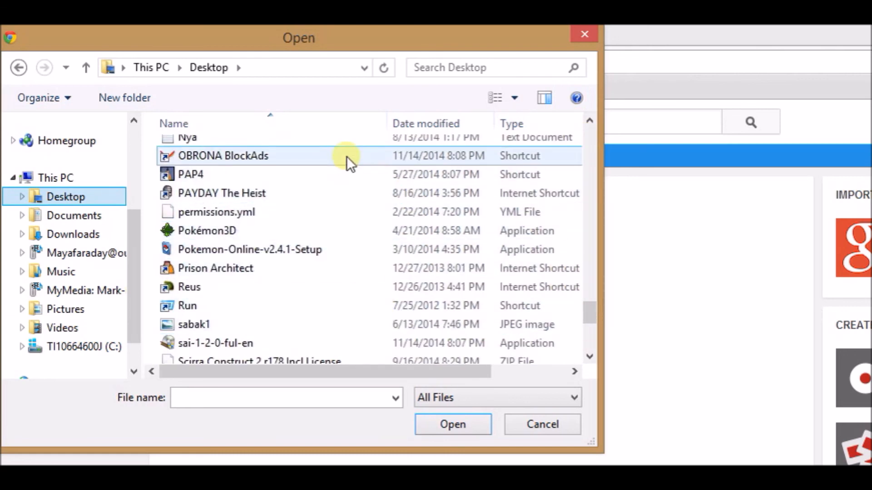
{"action": "scroll", "coordinate": [594, 334], "scroll_direction": "down", "scroll_amount": 2}
{"action": "left_click_drag", "start_coordinate": [594, 334], "coordinate": [517, 288]}
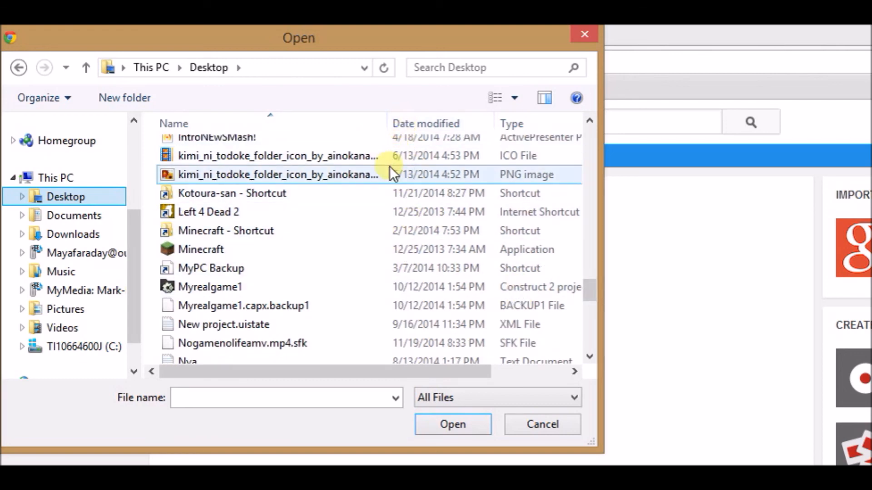
{"action": "double_click", "coordinate": [386, 153]}
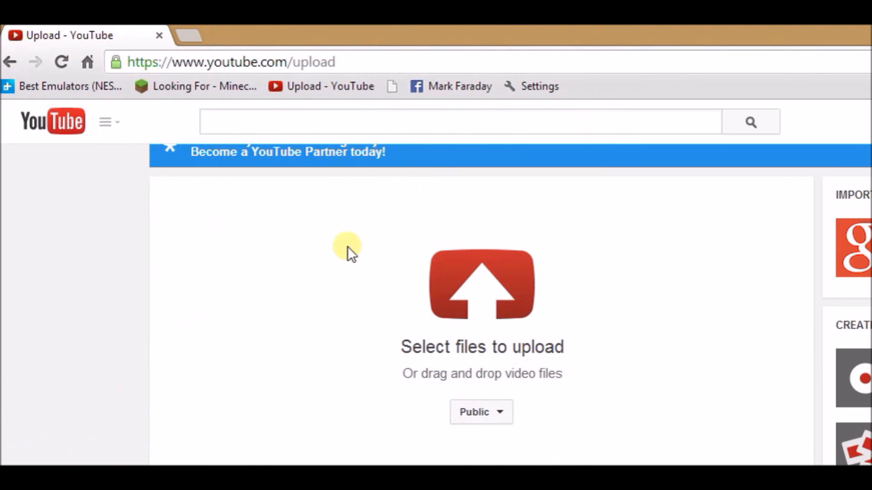